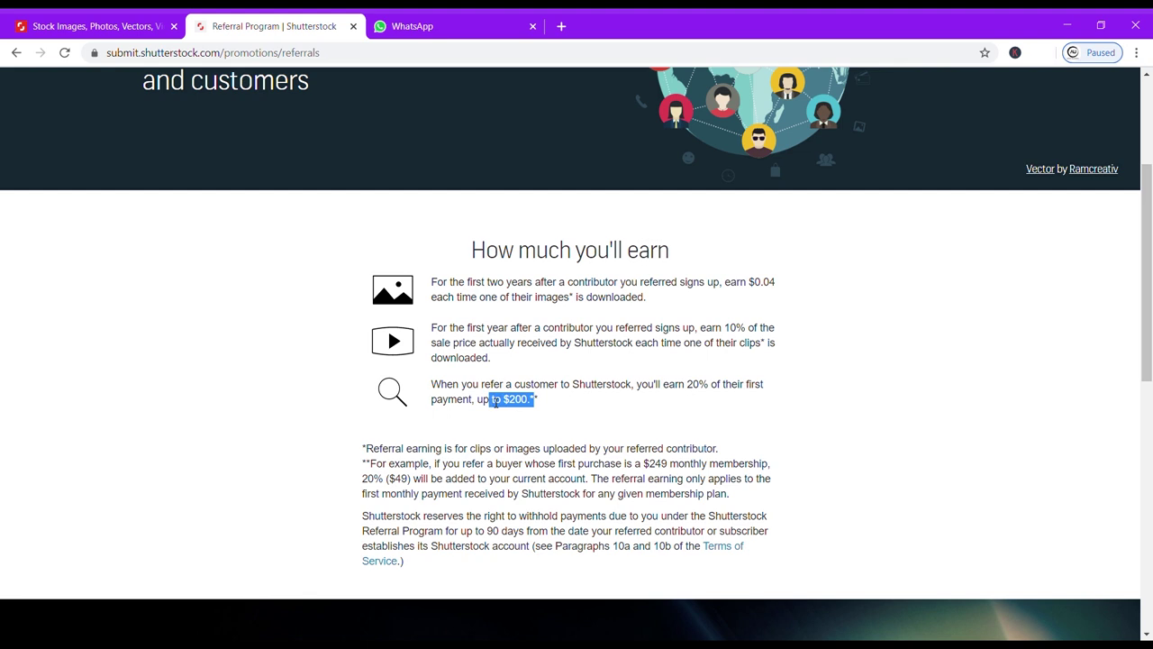
Read down through the Referral Program earnings section.
click(543, 400)
scroll(467, 475, down, 1)
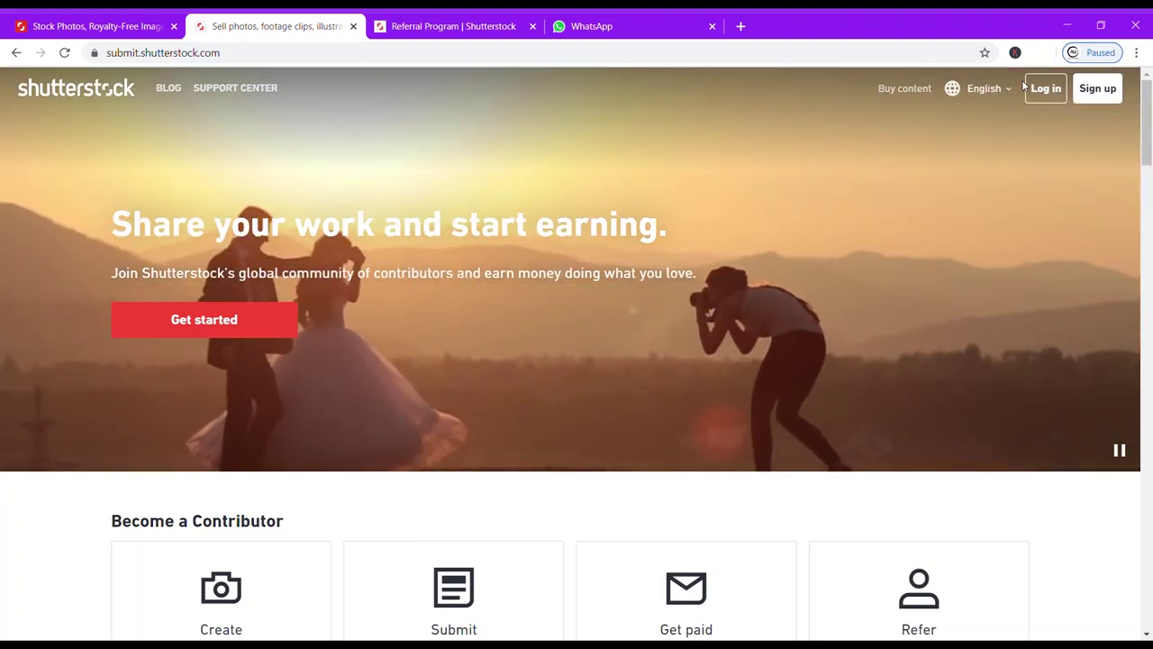
Fill in the contributor sign-up details, accept the terms of service and submit.
click(1093, 89)
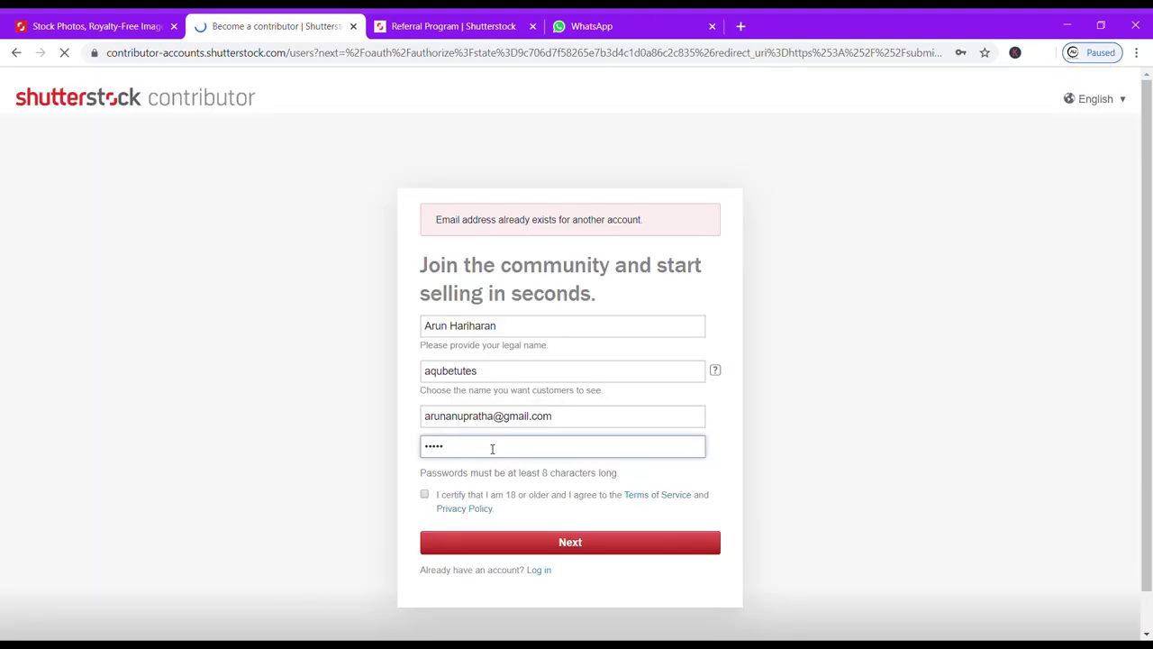
text(••••)
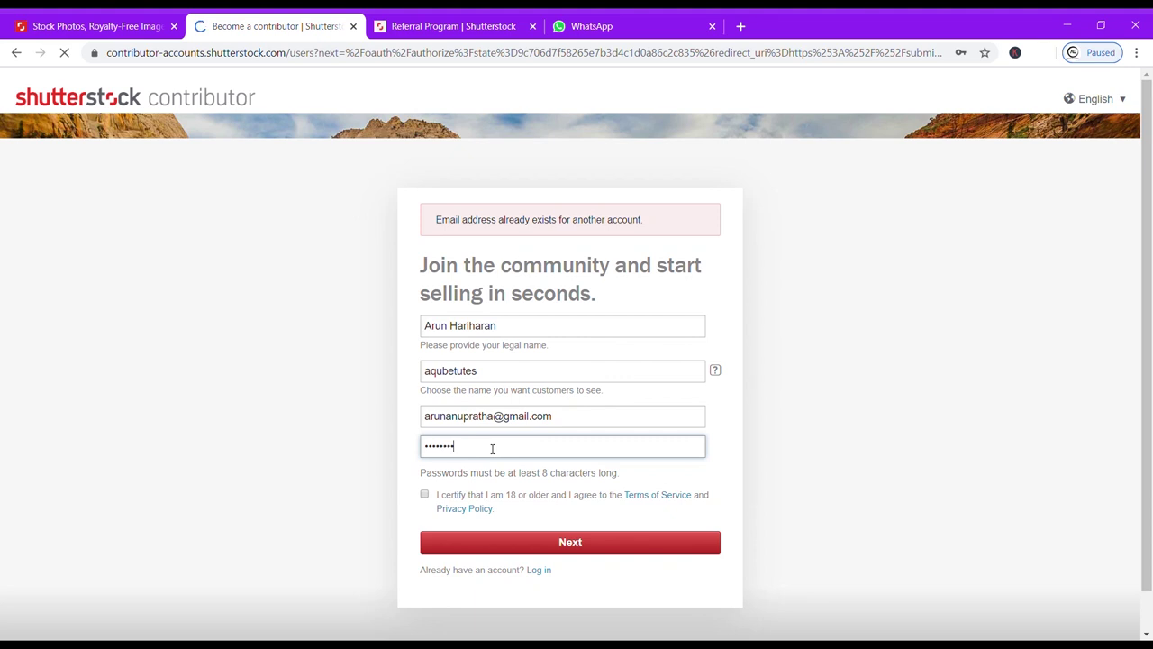
click(425, 495)
click(480, 539)
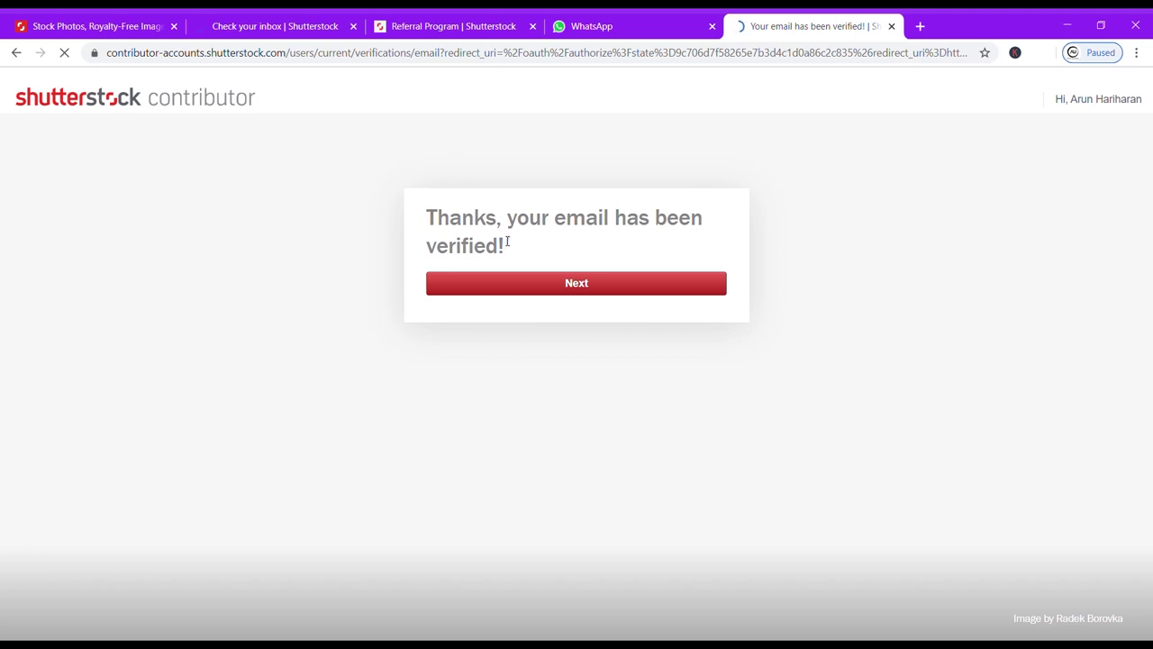
Set country to India, autofill the street address from a saved one, add the second address line, and submit.
click(527, 283)
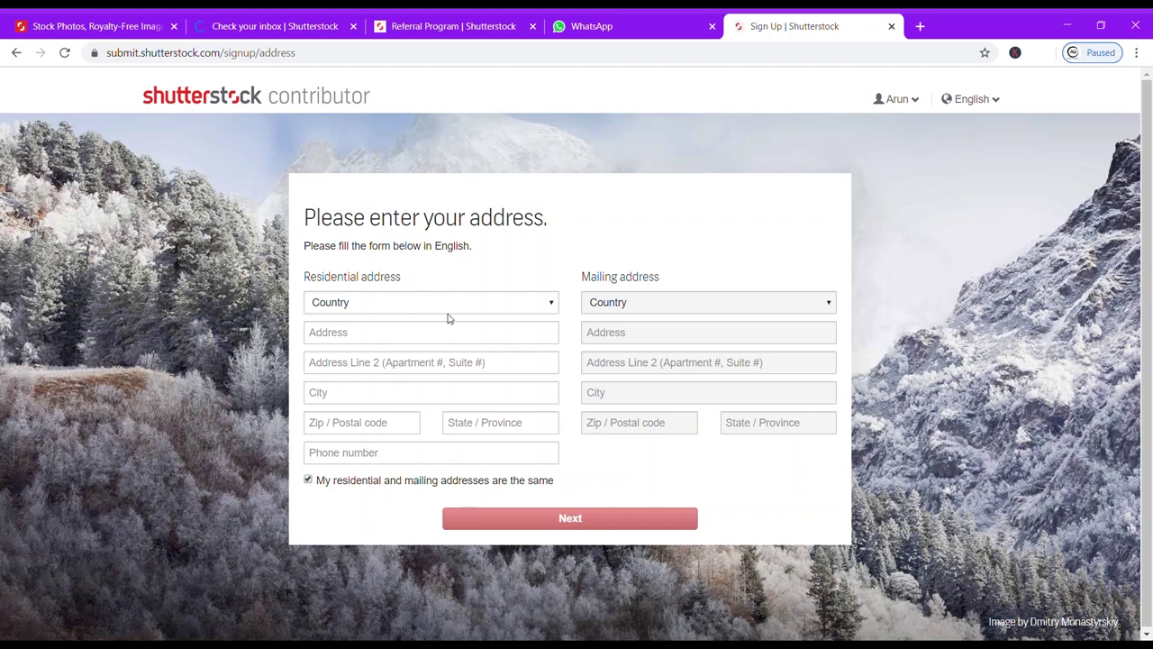
click(366, 306)
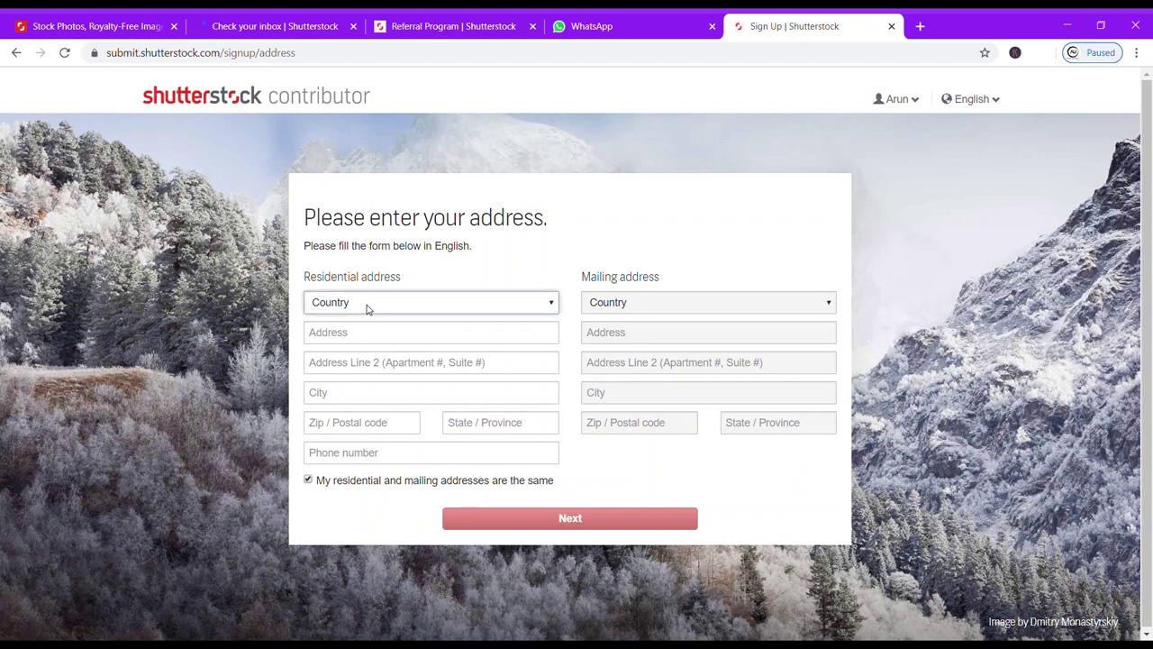
text(in)
click(472, 335)
key(Down)
key(Down)
key(Down)
key(Return)
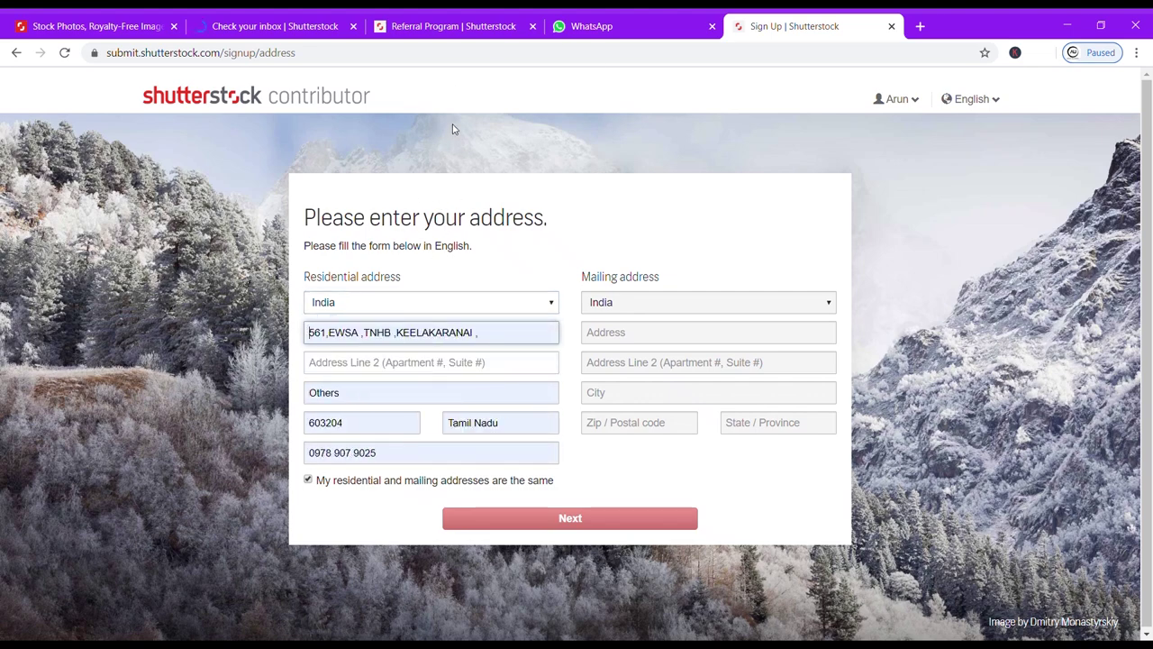
click(424, 363)
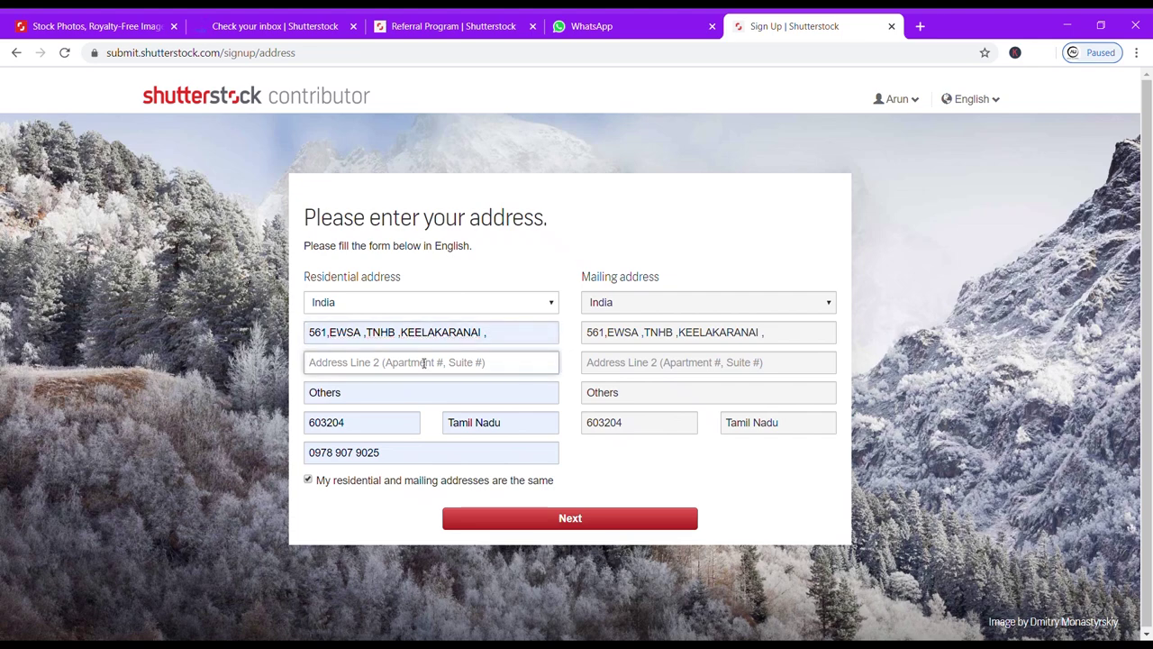
text(S P )
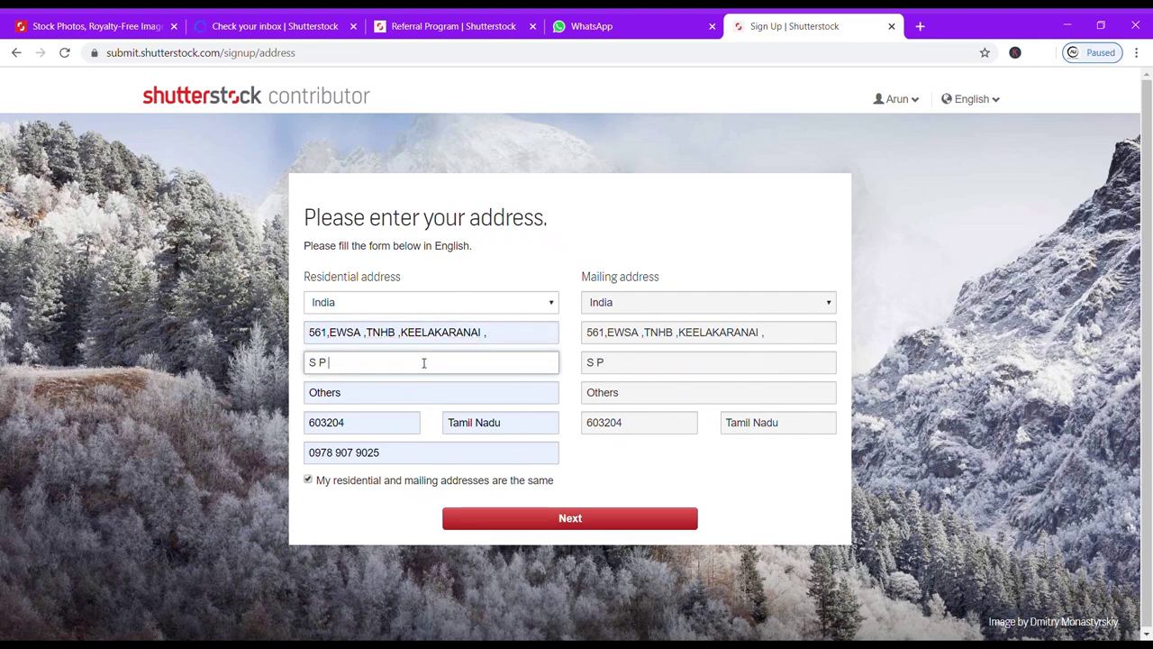
text(Koil)
click(509, 520)
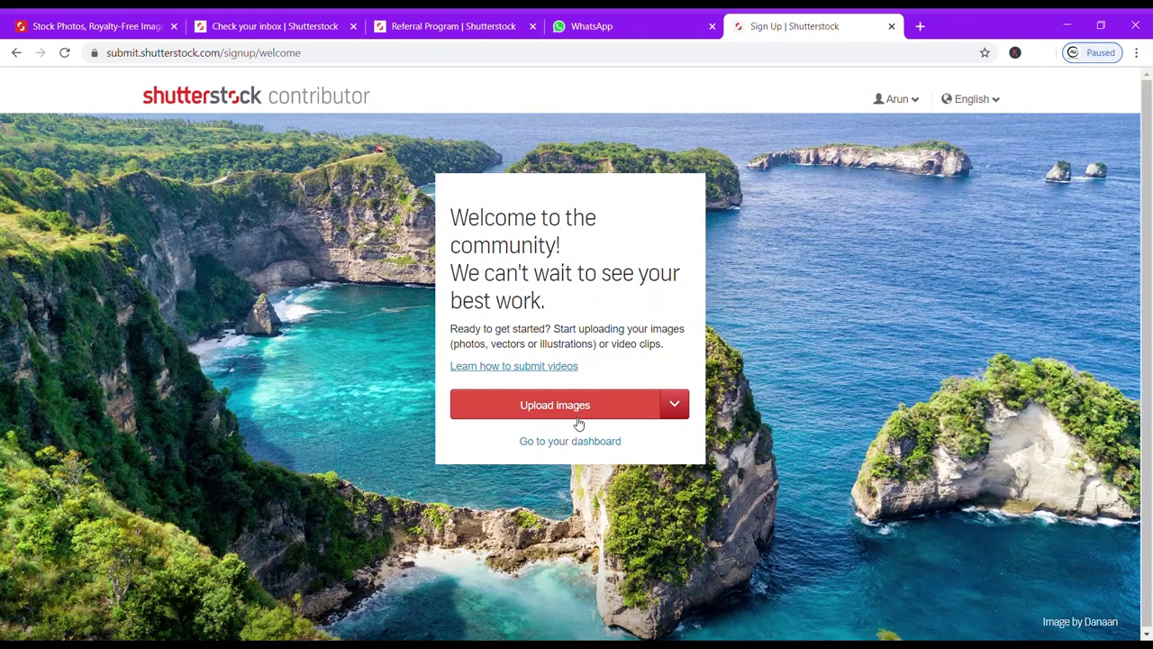
Enter the dashboard and follow its 5% profile strength prompt to the portfolio profile settings.
click(581, 443)
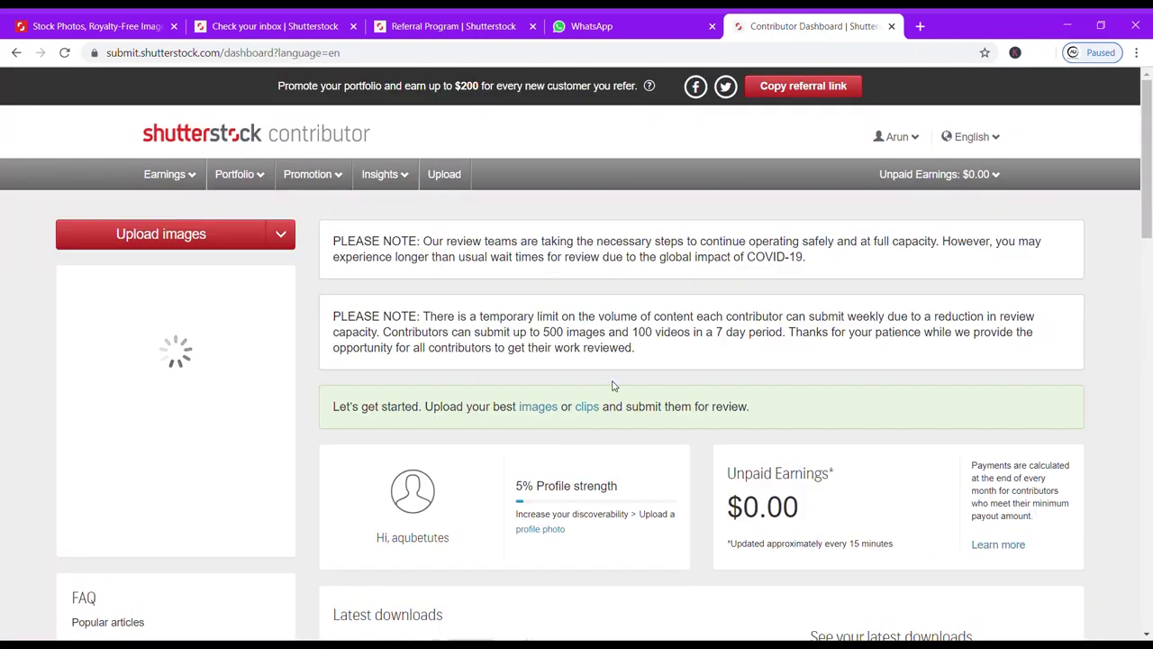
scroll(558, 486, down, 2)
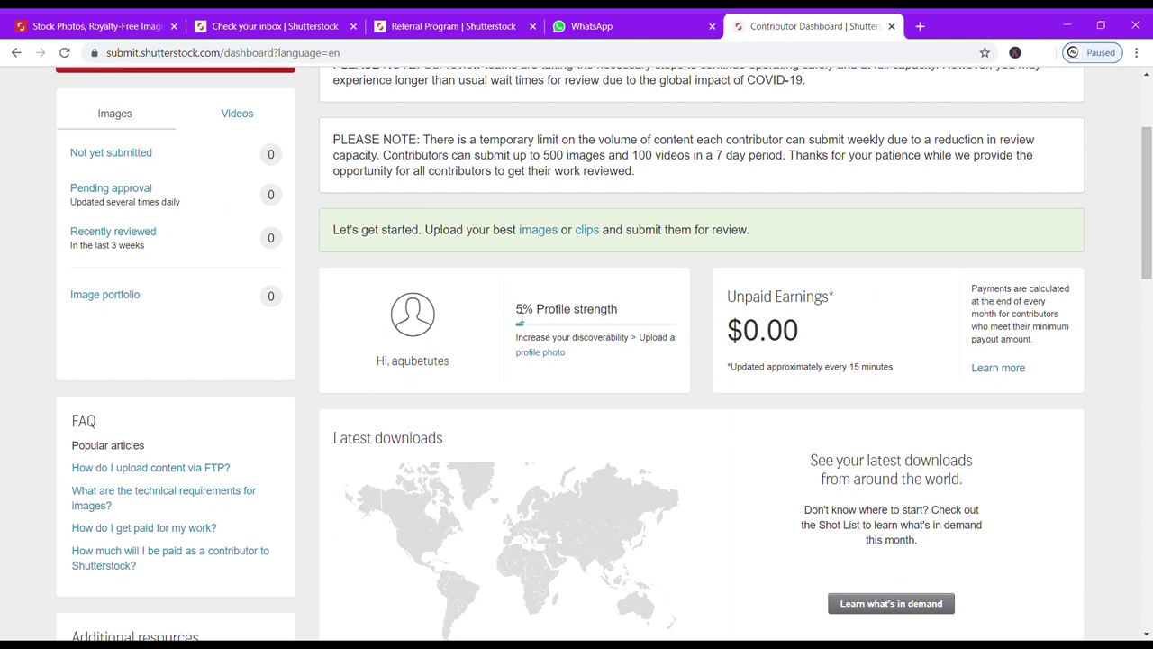
drag(520, 316, 528, 316)
click(662, 372)
scroll(662, 372, down, 3)
scroll(662, 372, up, 4)
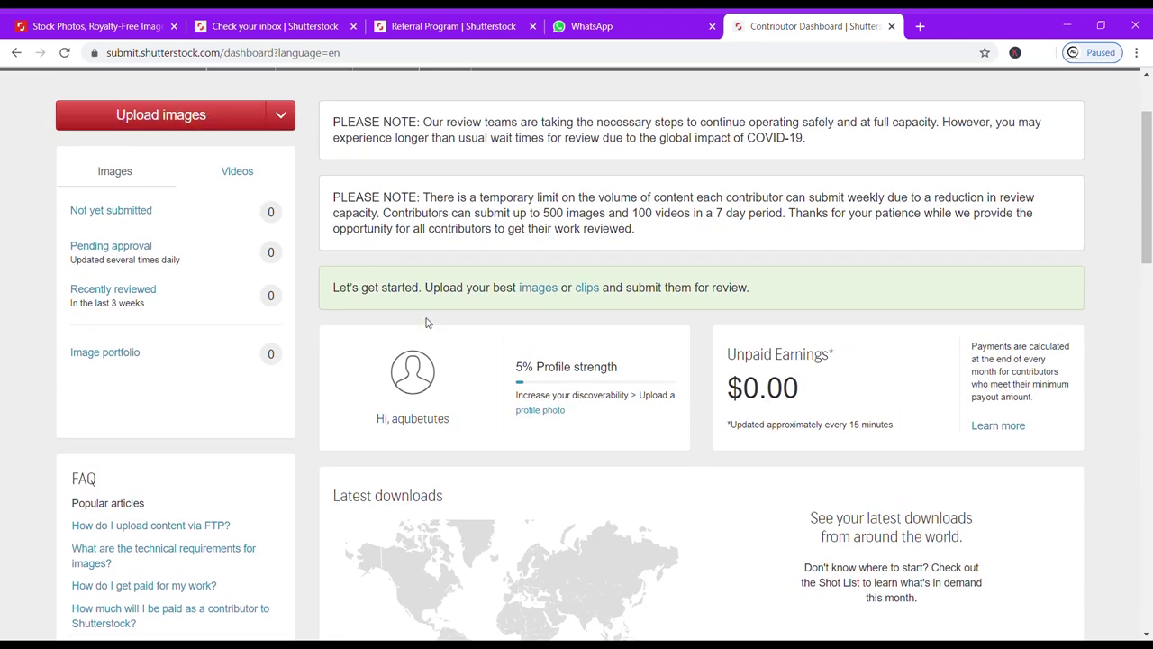
click(532, 414)
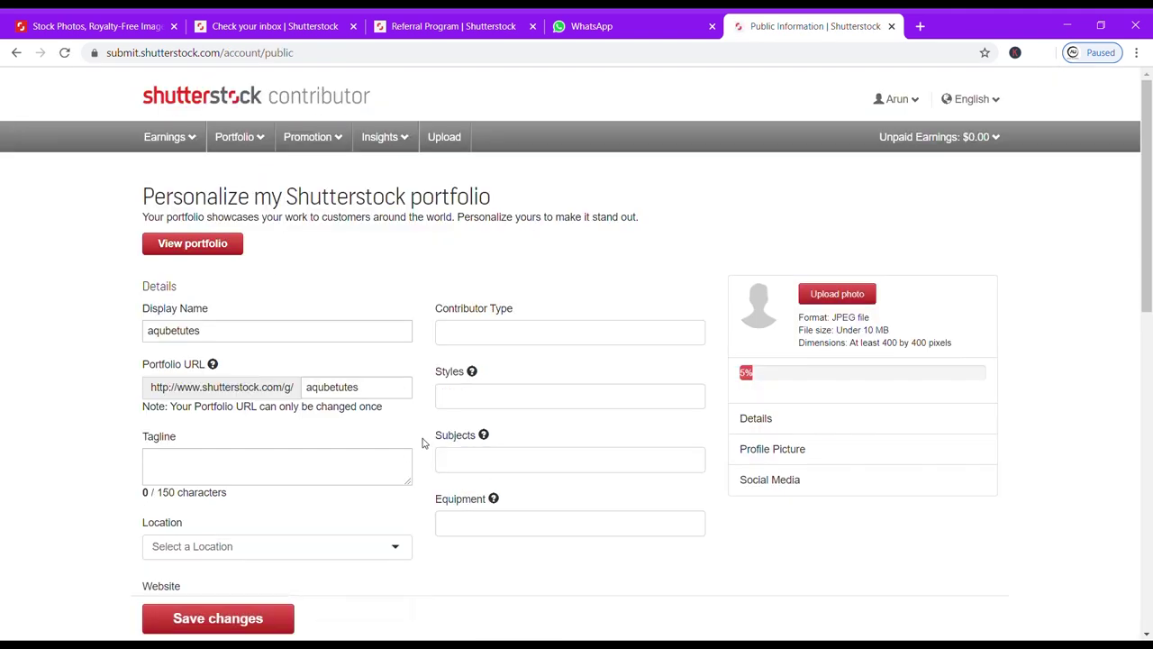
Set the contributor types to Illustrator / Vector Artist and Photographer.
scroll(405, 454, down, 1)
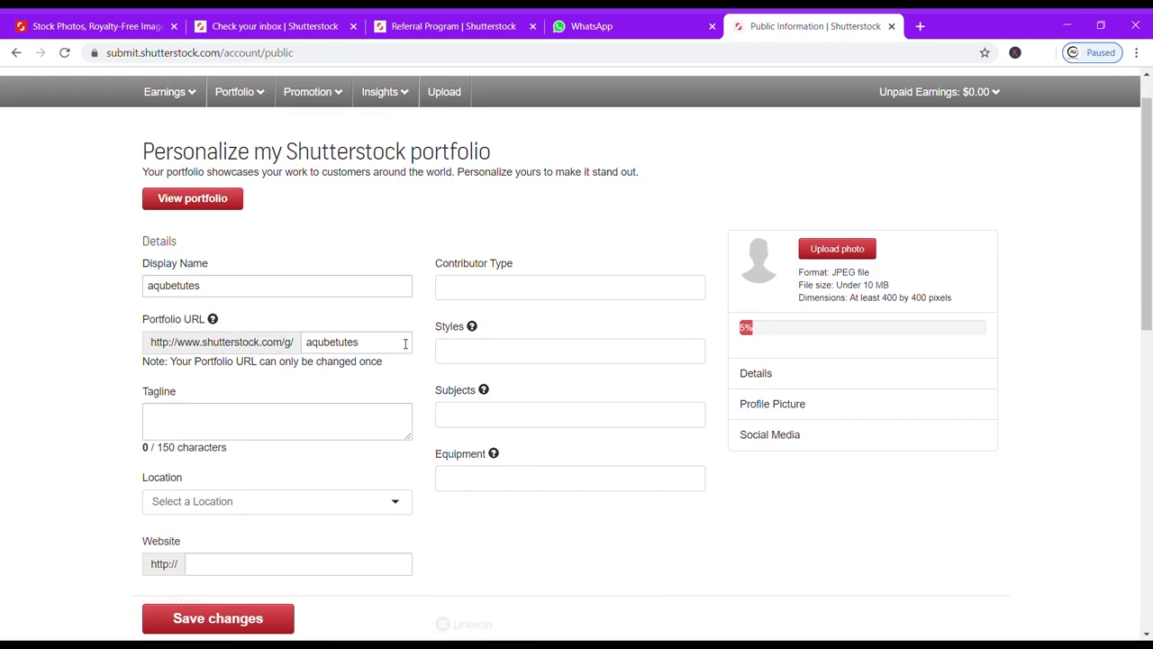
click(518, 293)
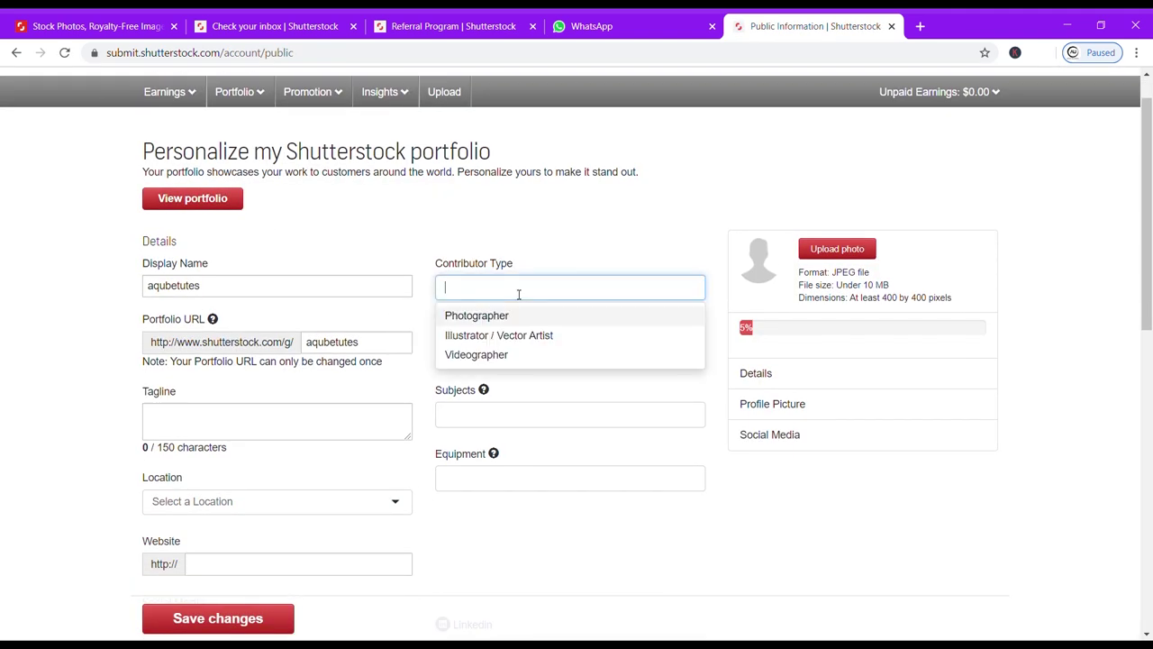
click(583, 337)
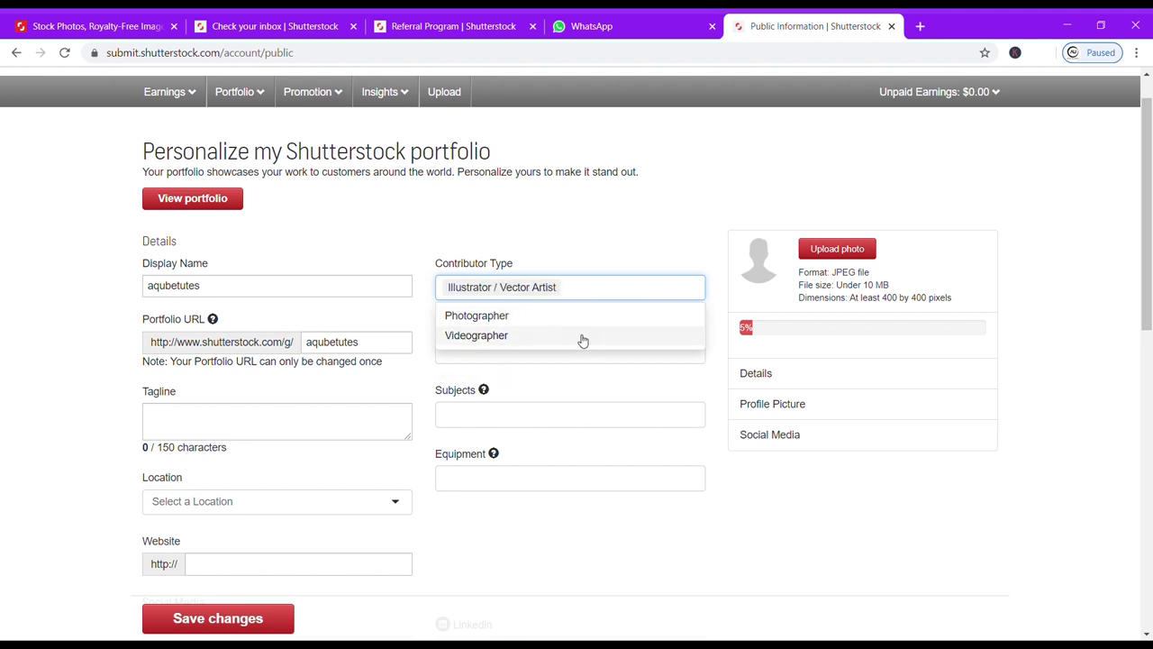
click(504, 320)
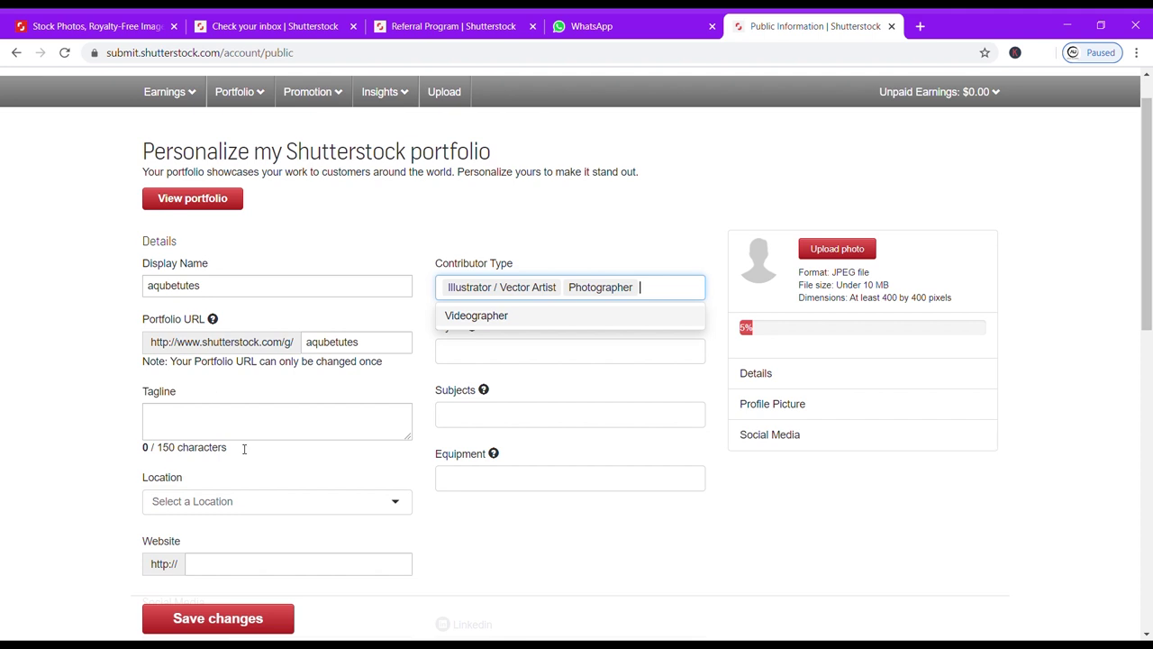
Write a portfolio tagline beginning 'i used to' and set the location to India.
click(267, 434)
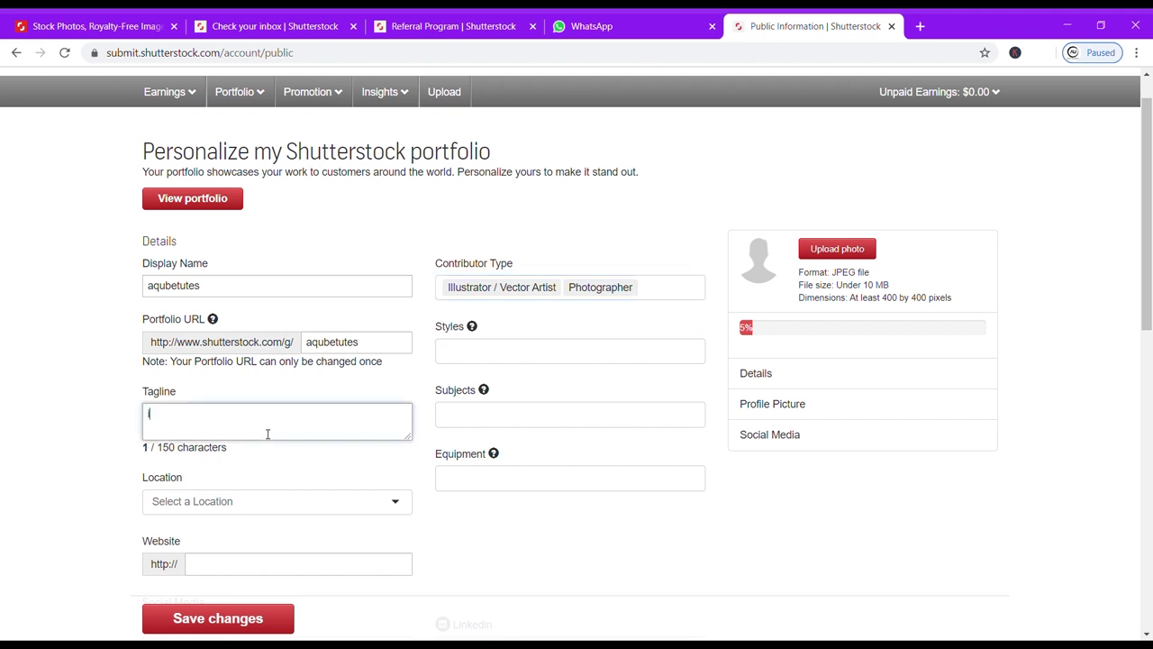
text(i used to)
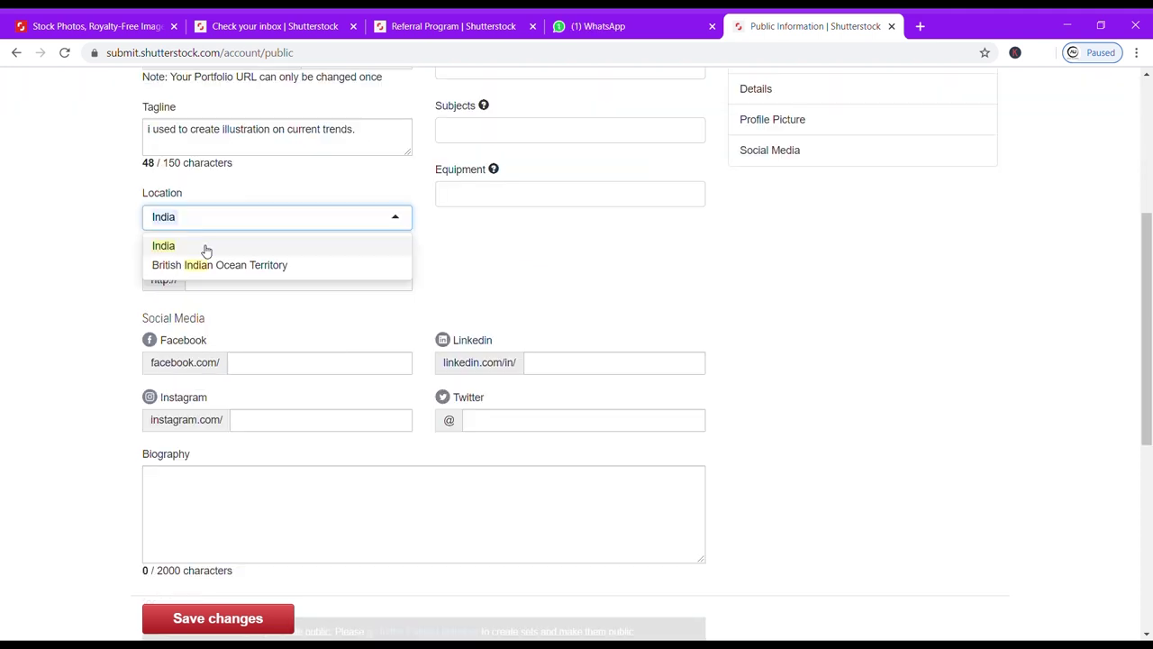
click(203, 247)
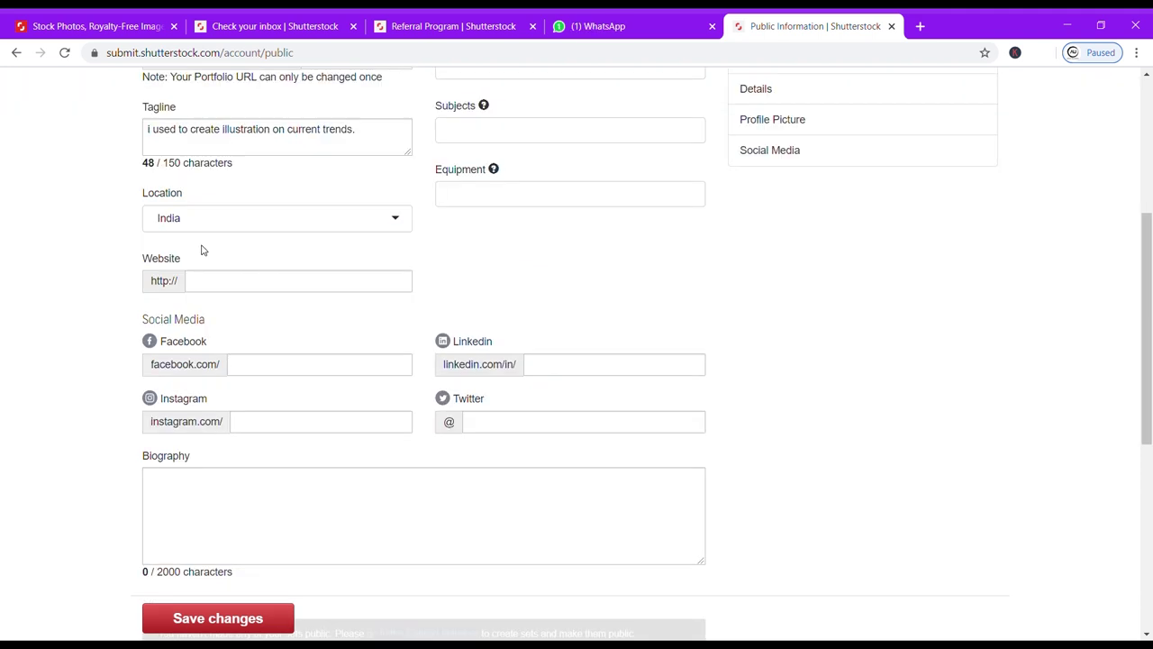
click(231, 287)
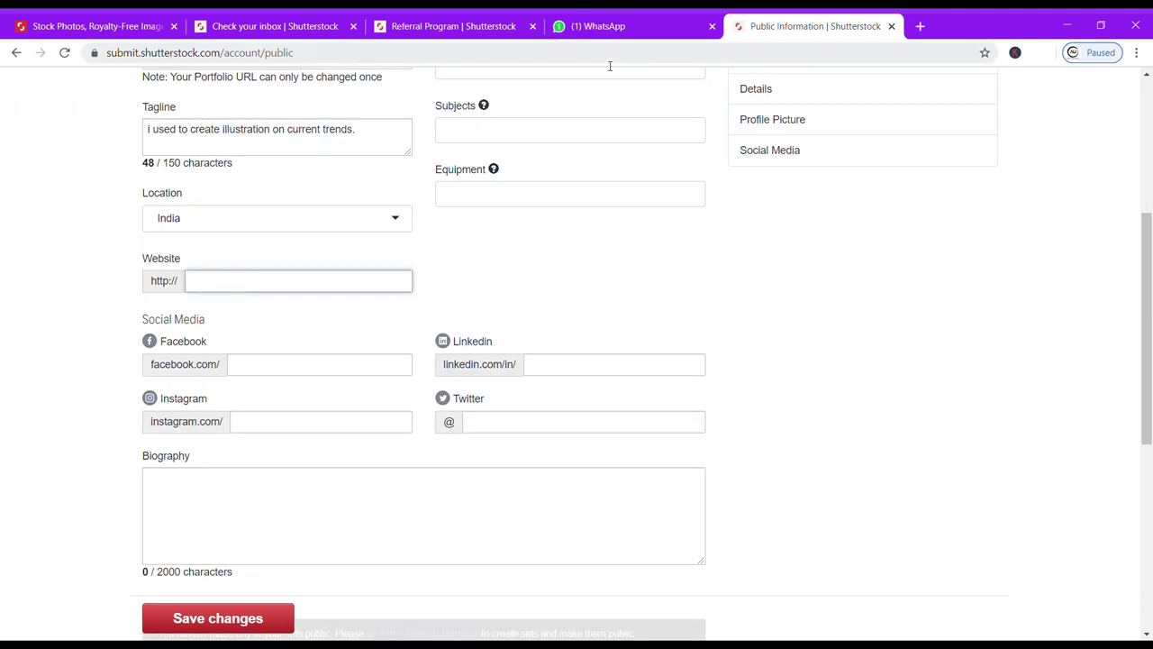
click(920, 26)
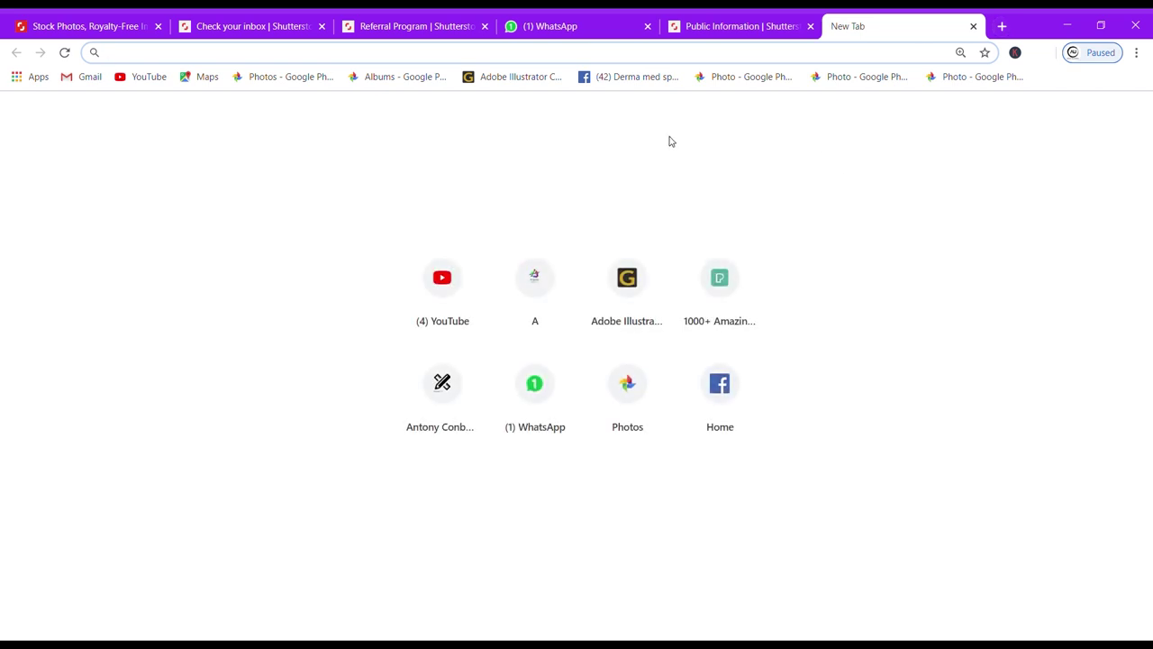
Copy the A-Qube blog address and paste it as the profile website.
click(536, 270)
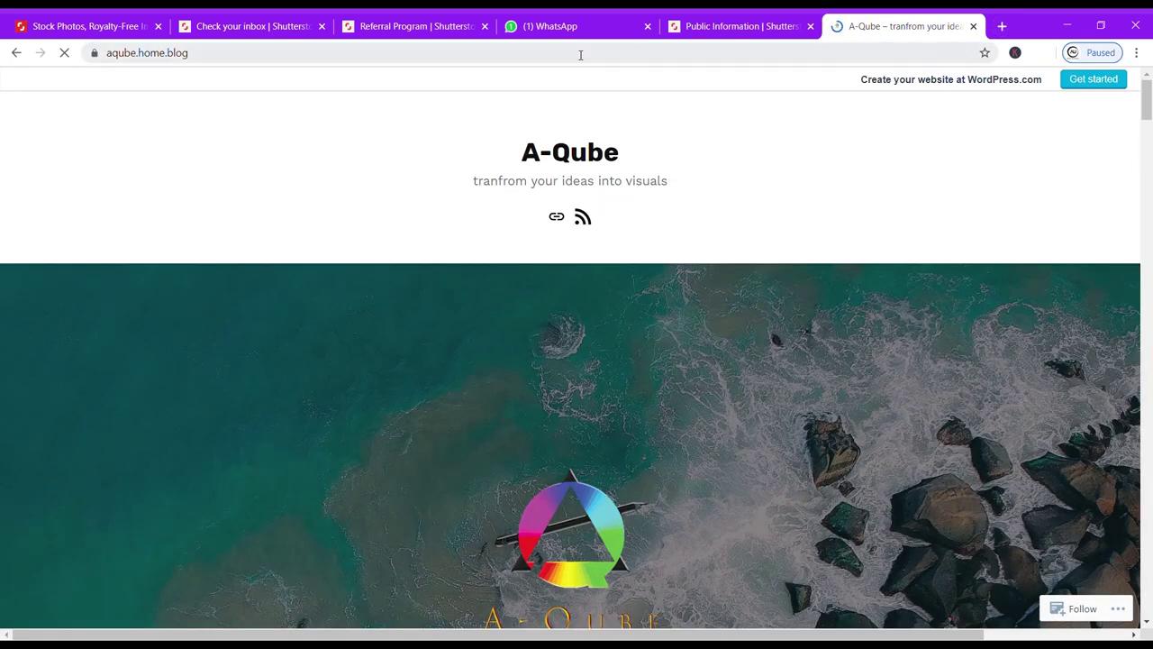
click(580, 55)
key(ctrl+c)
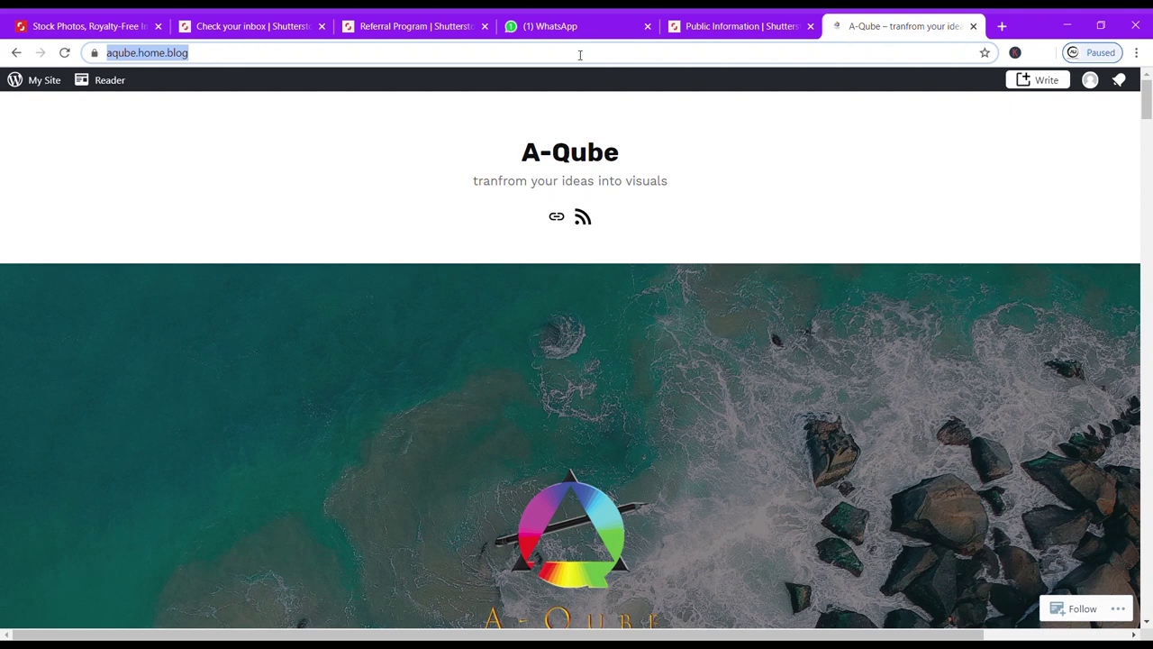
click(735, 27)
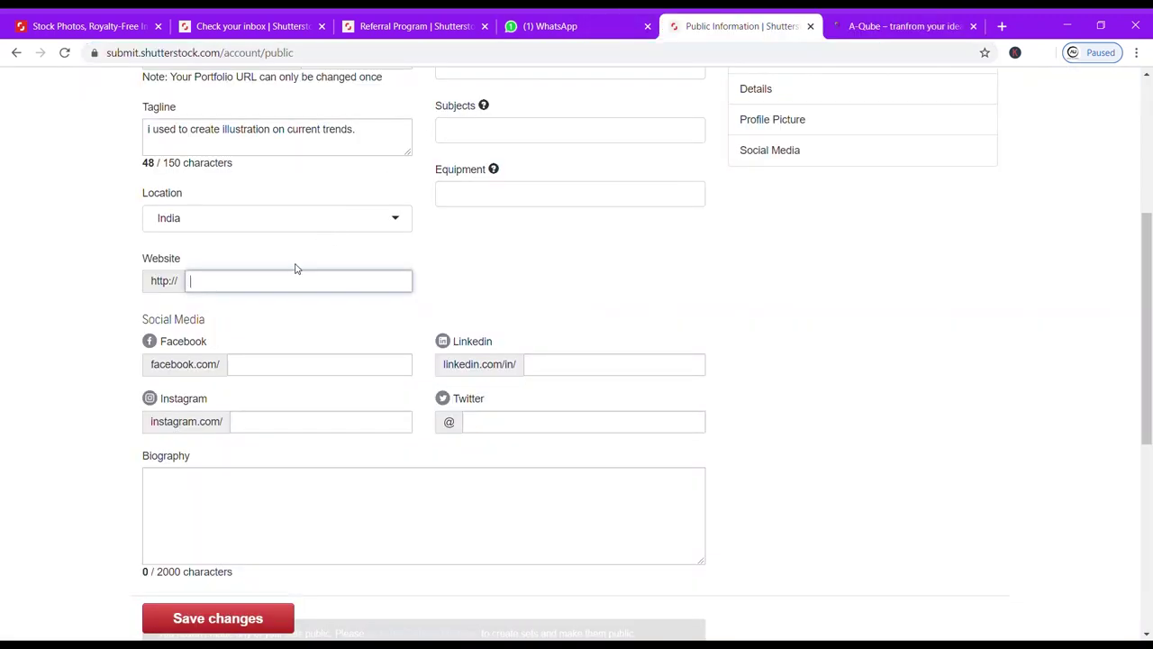
key(ctrl+v)
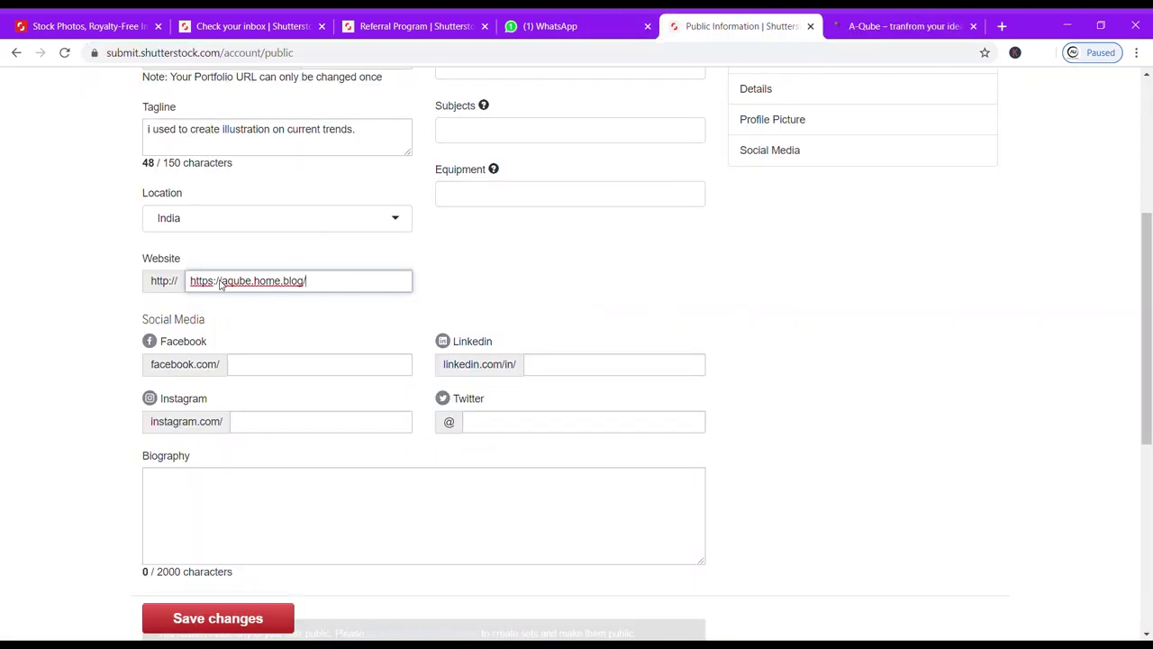
Add the Facebook and LinkedIn profile links and save the public profile.
click(247, 368)
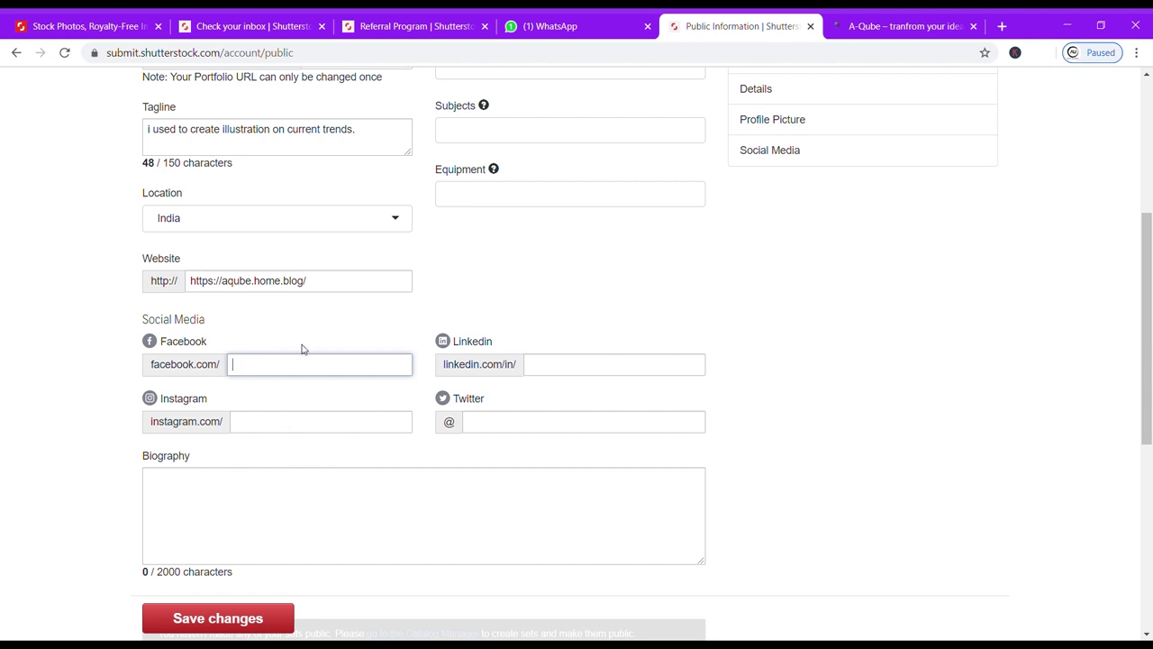
key(ctrl+v)
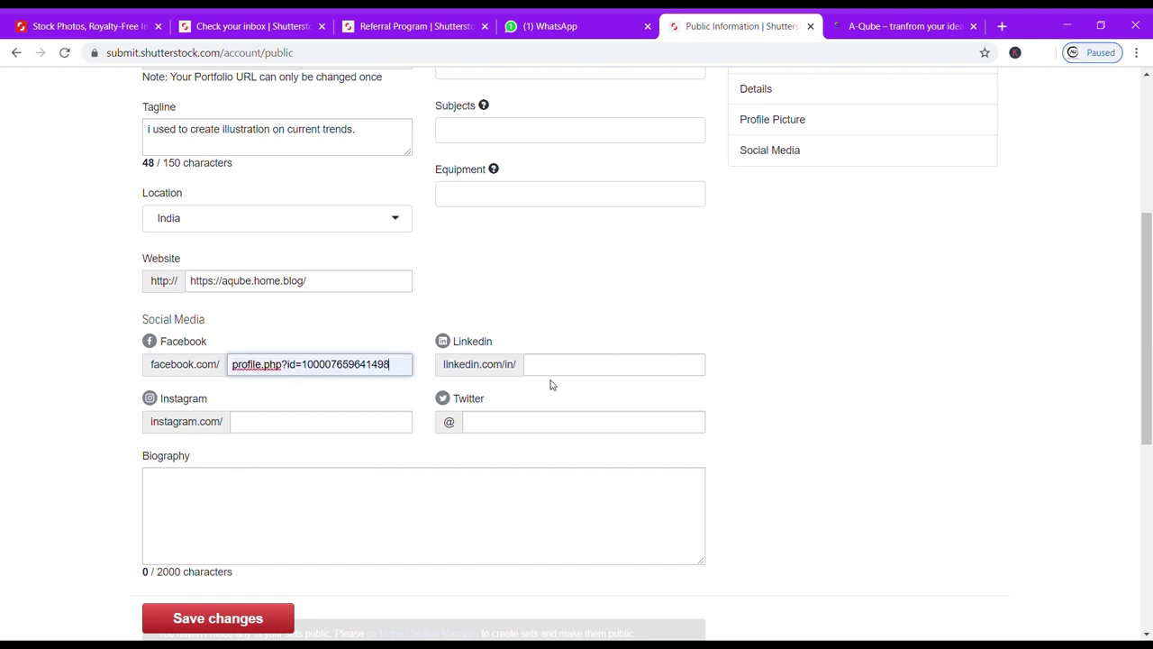
click(566, 372)
key(ctrl+v)
key(ctrl+z)
text(in/arun-h-b17261141/)
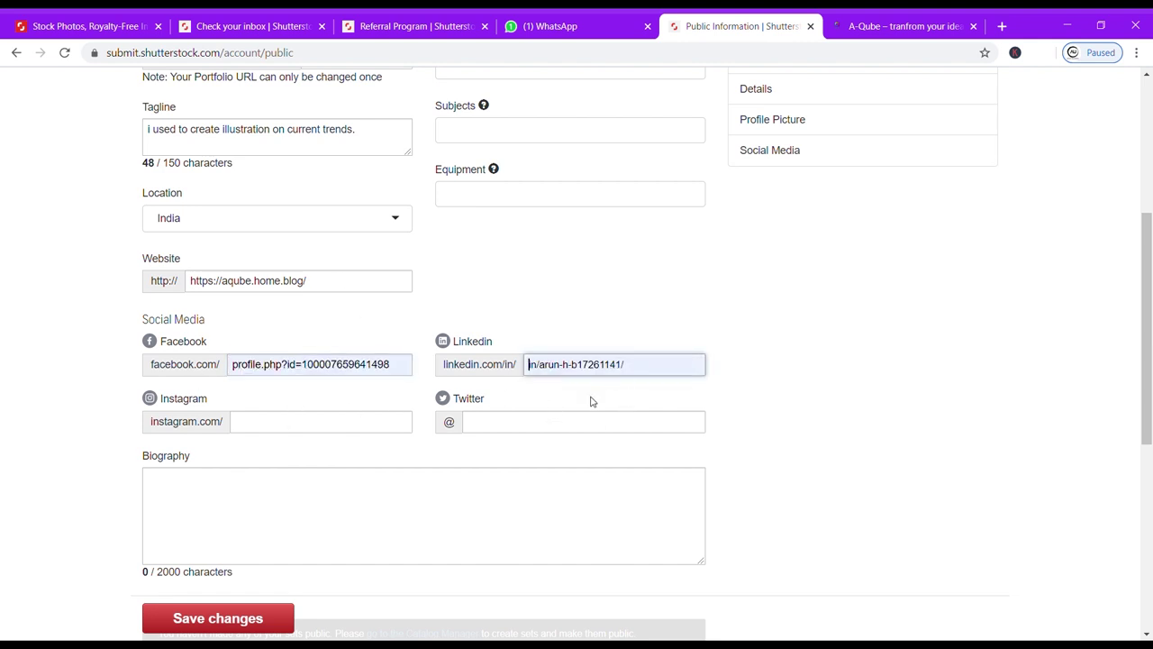
key(ctrl+a)
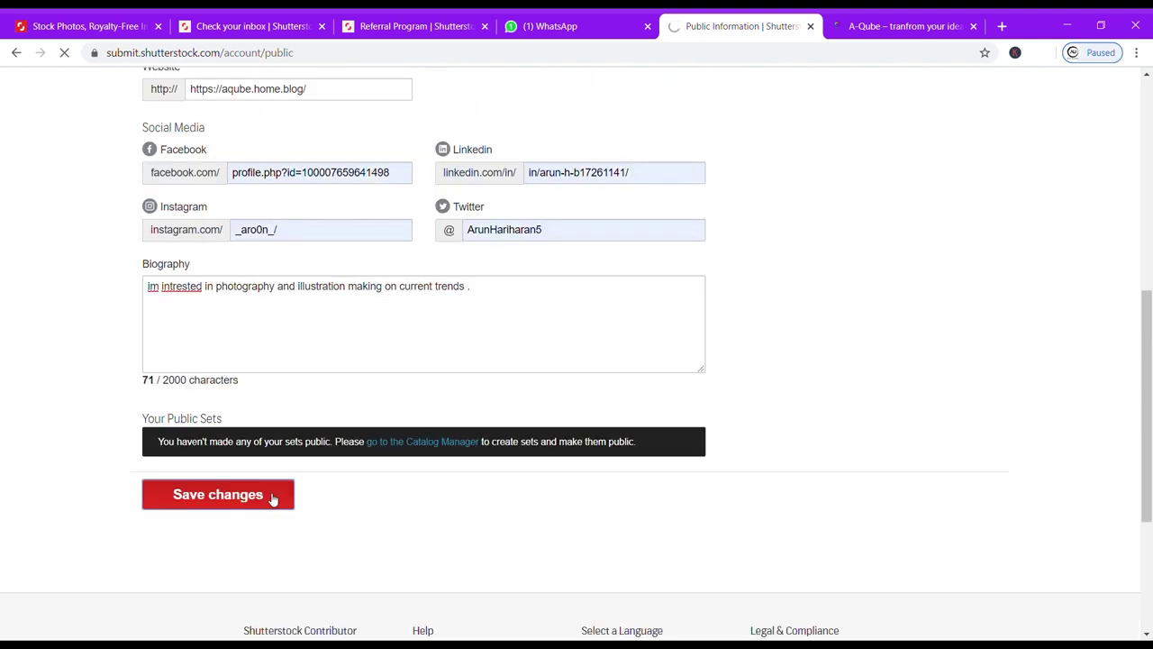
click(270, 496)
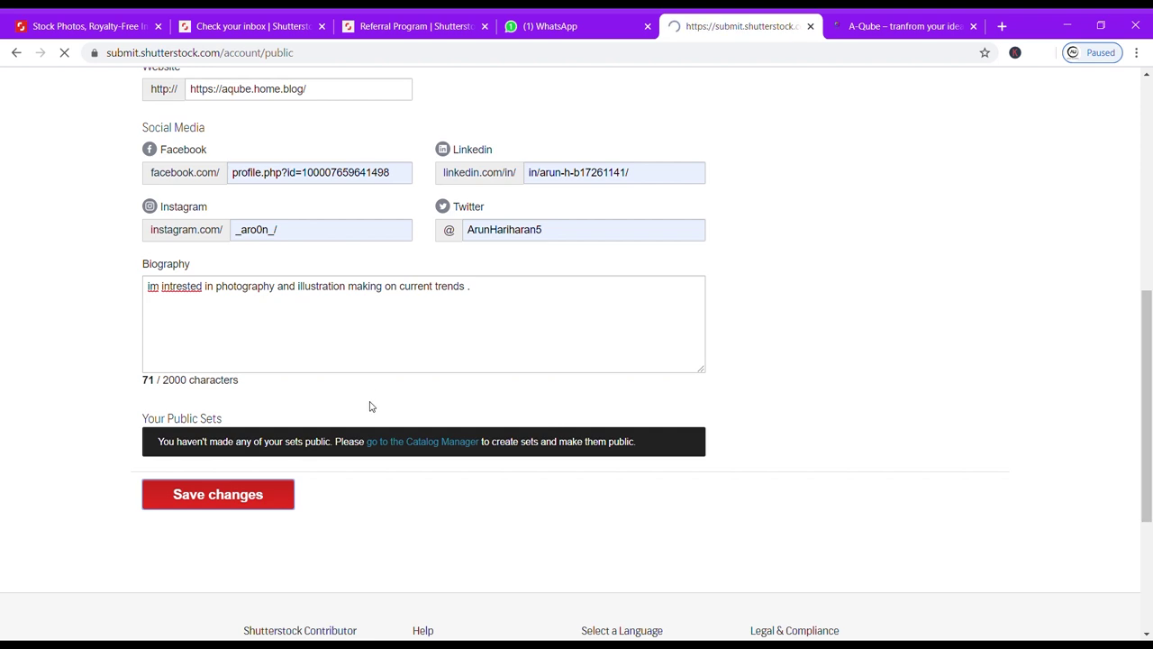
scroll(390, 422, down, 2)
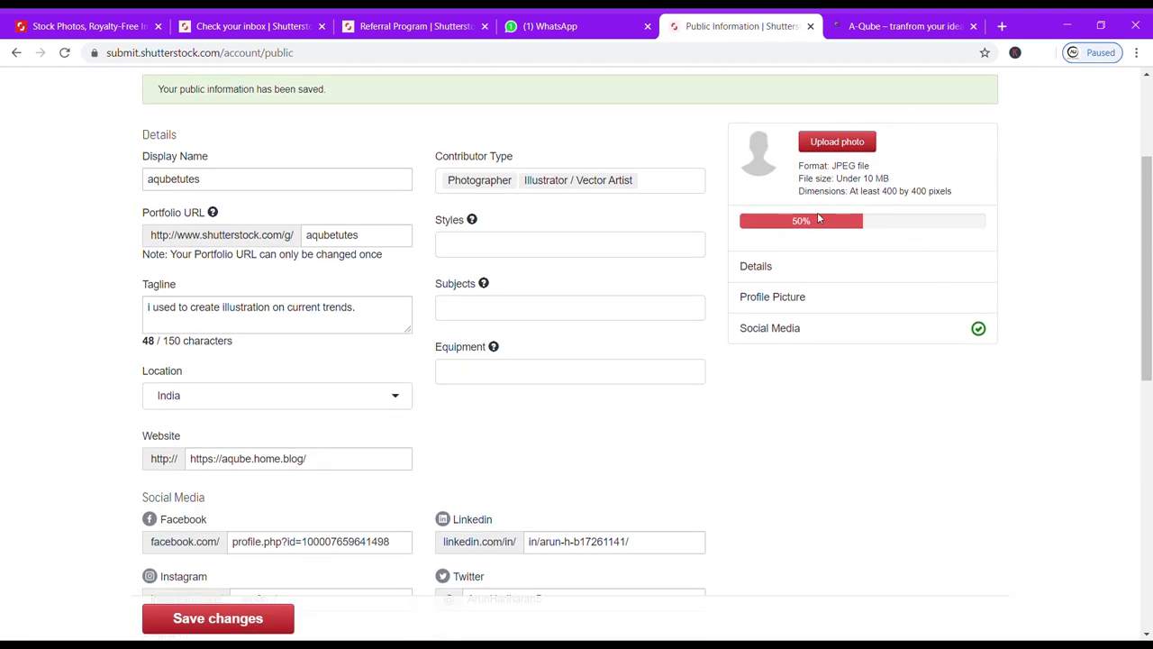
Drop AQlogoMockup5.jpg into the upload area and see it rejected below the 4 megapixel minimum.
click(837, 142)
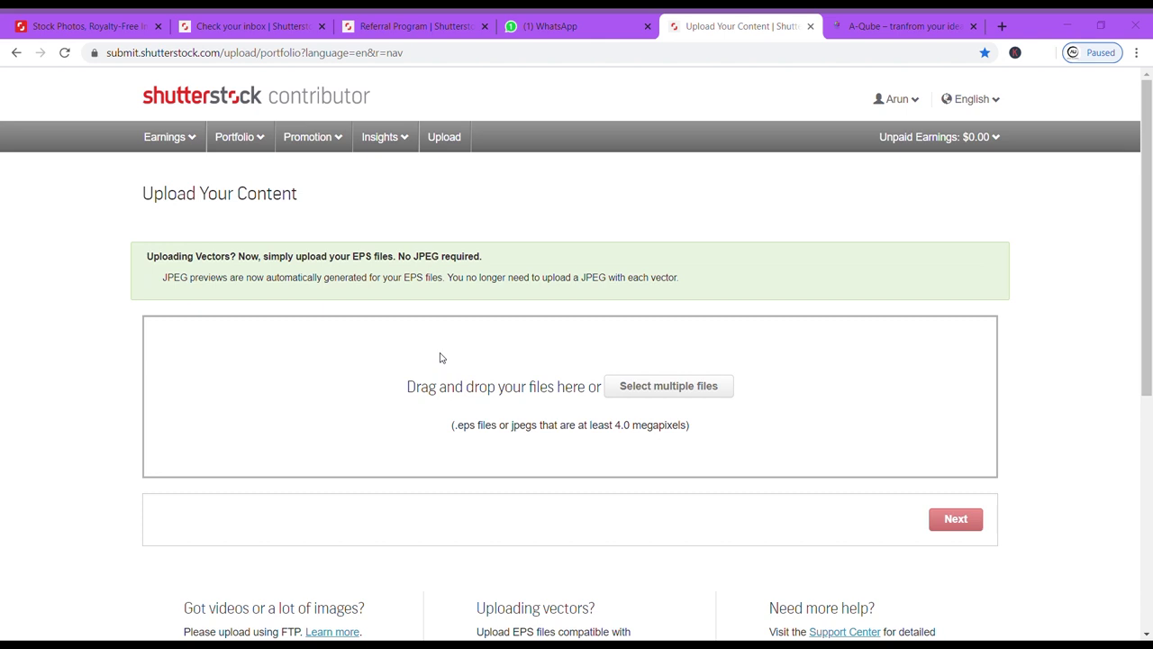
drag(439, 358, 579, 381)
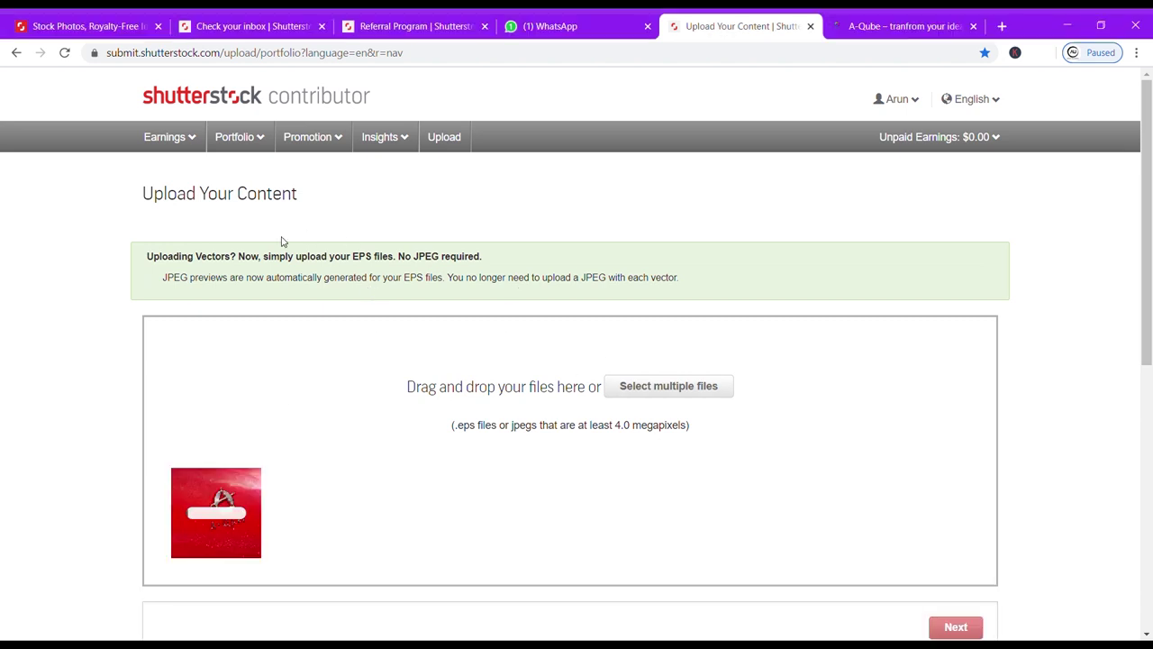
drag(455, 424, 688, 424)
click(688, 425)
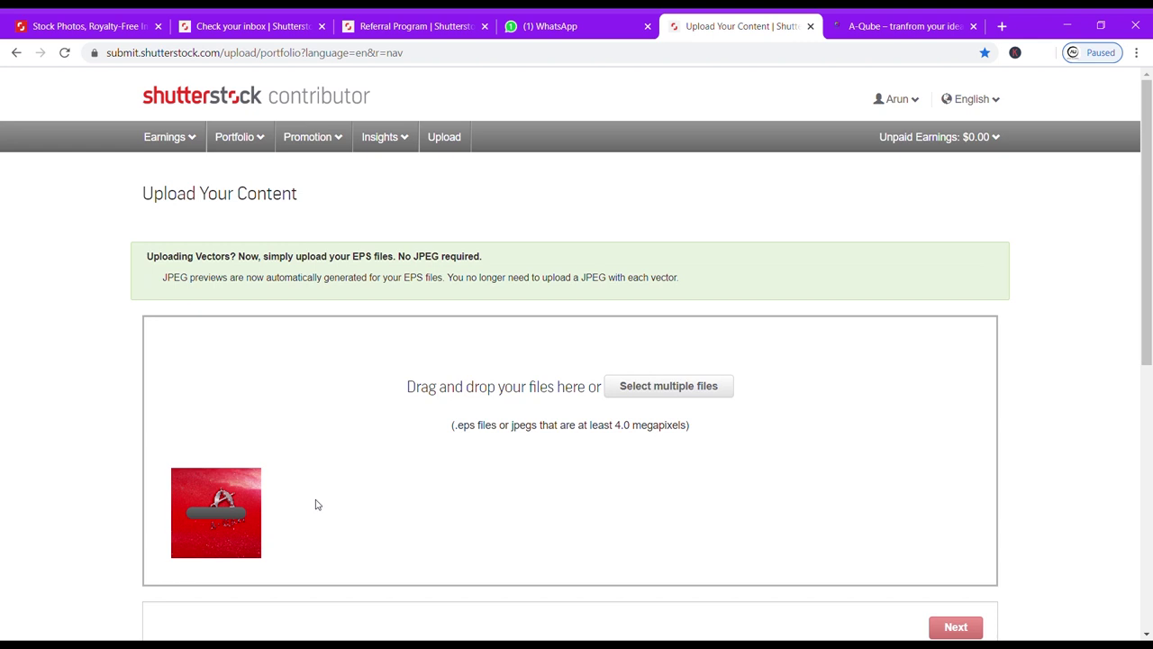
scroll(309, 546, down, 1)
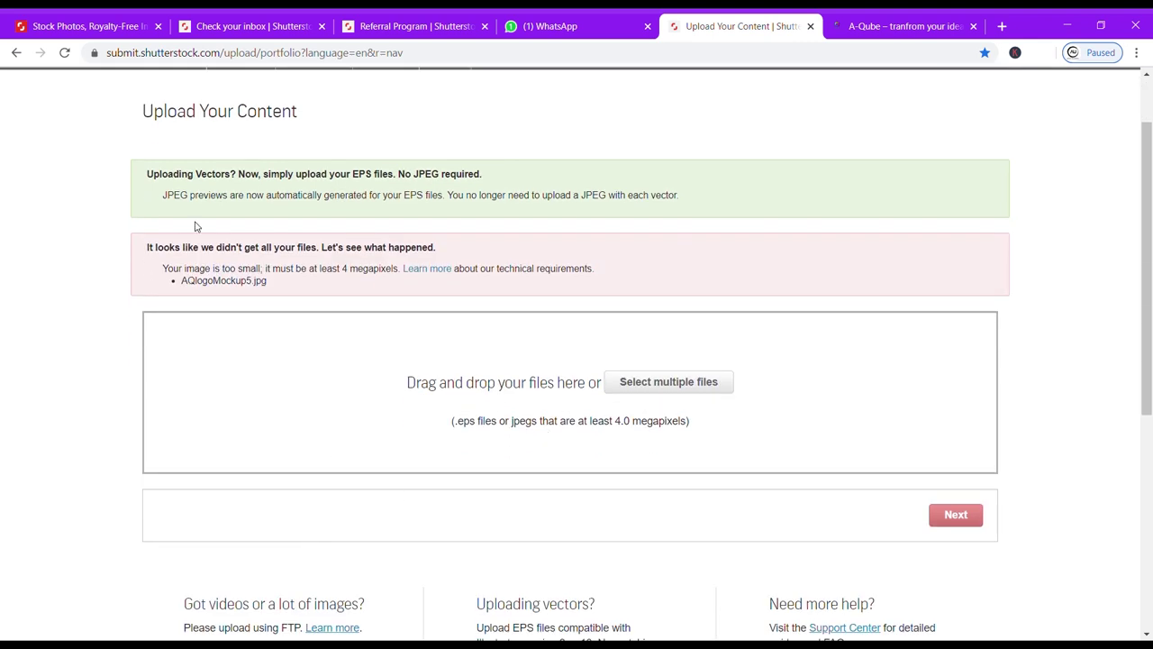
Upload TNDMCompetetion2-01.jpg instead and move on to the Submit content page.
drag(157, 250, 366, 283)
click(369, 276)
click(626, 383)
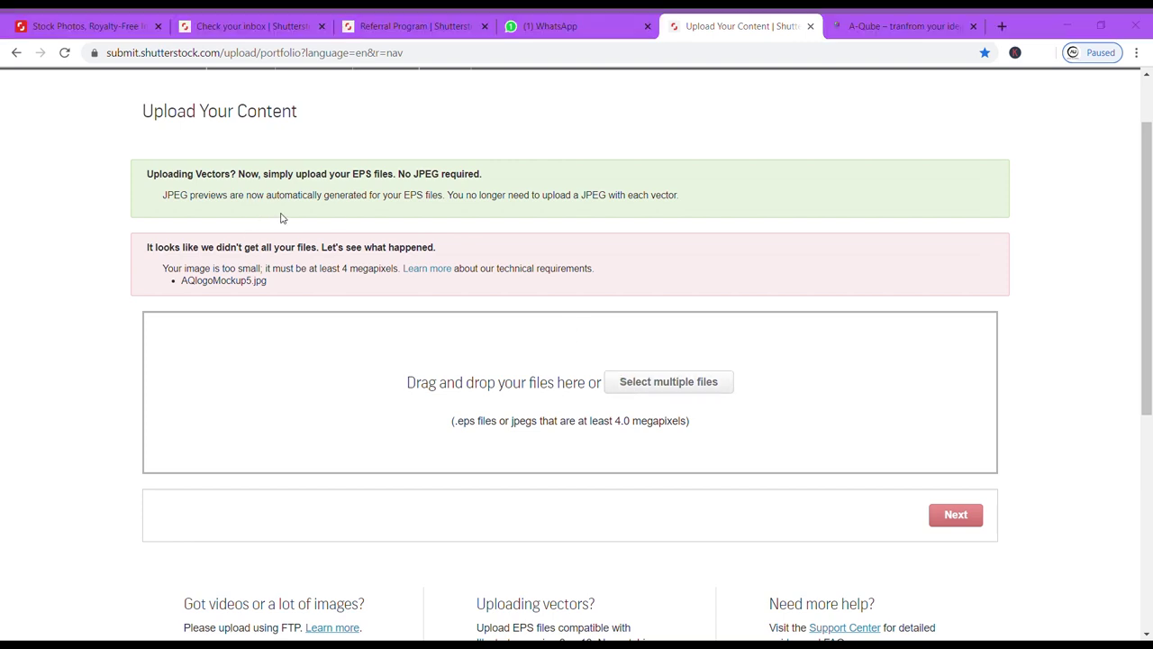
key(Return)
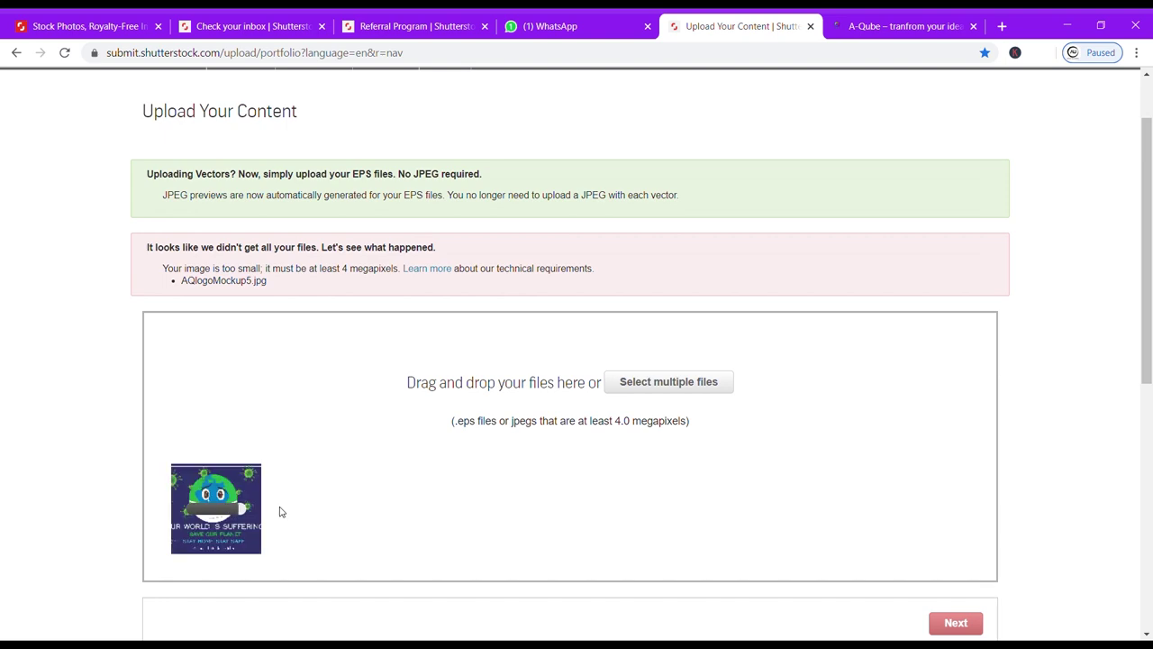
scroll(332, 507, down, 1)
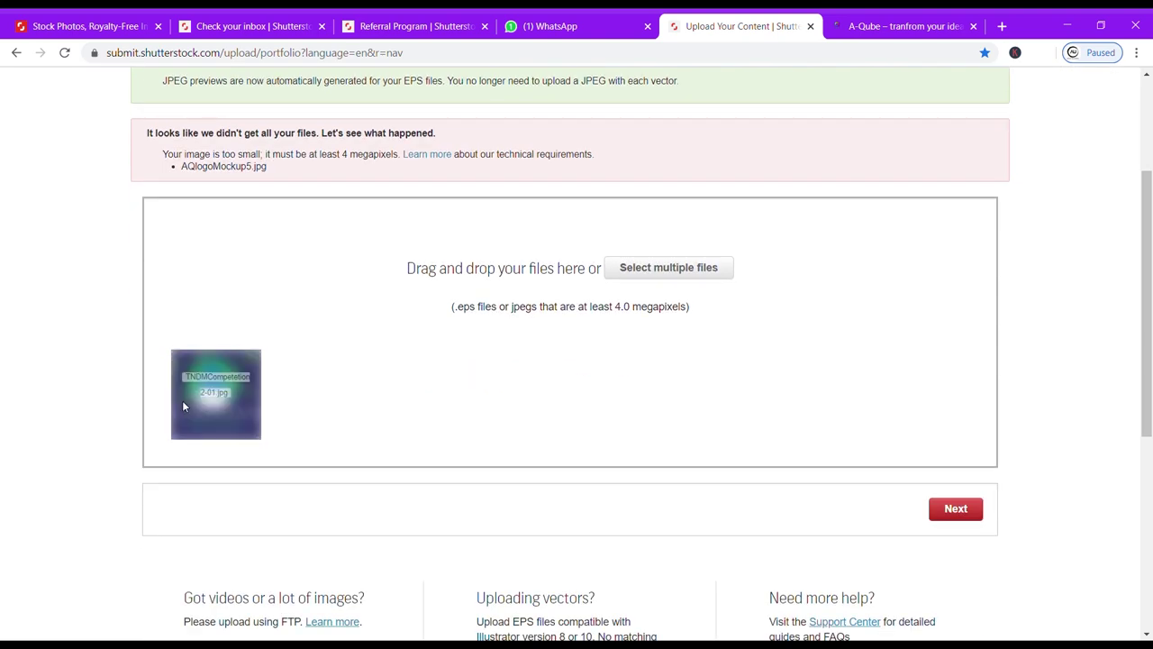
click(955, 507)
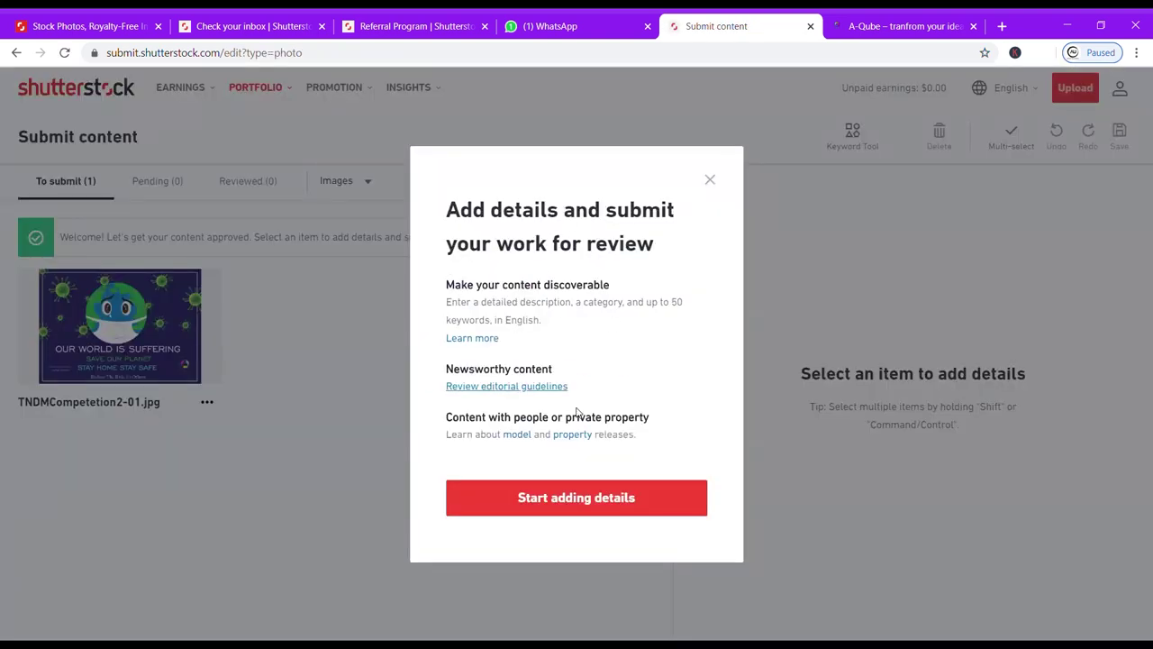
Select the uploaded earth image and mark it as a Commercial Illustration.
click(567, 498)
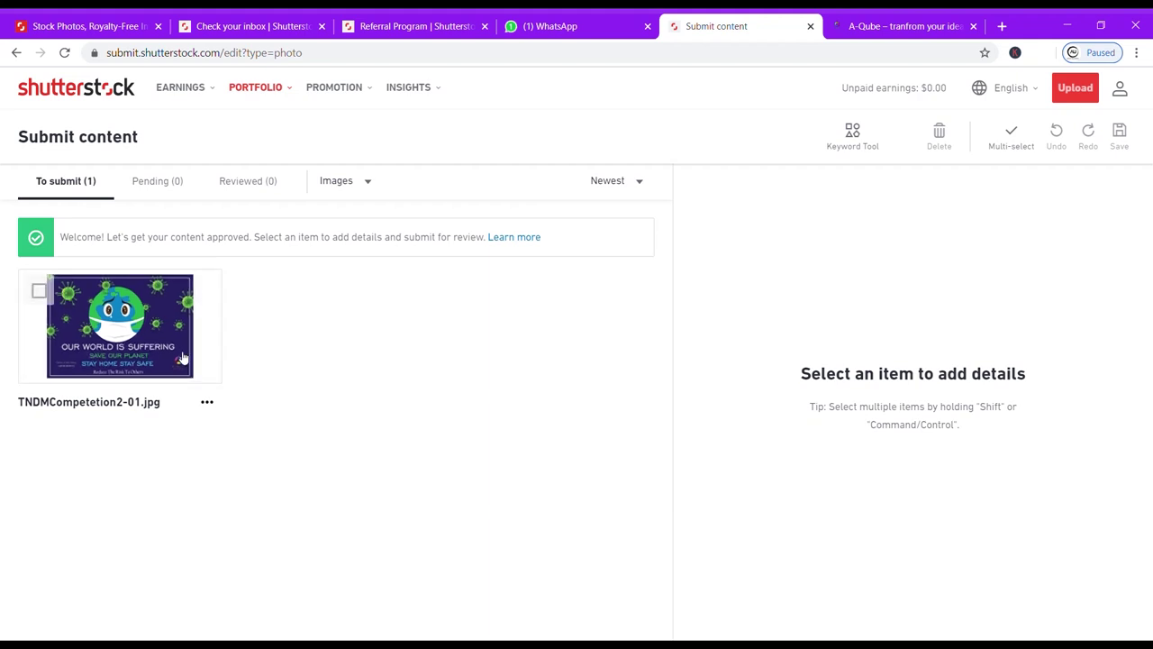
click(39, 292)
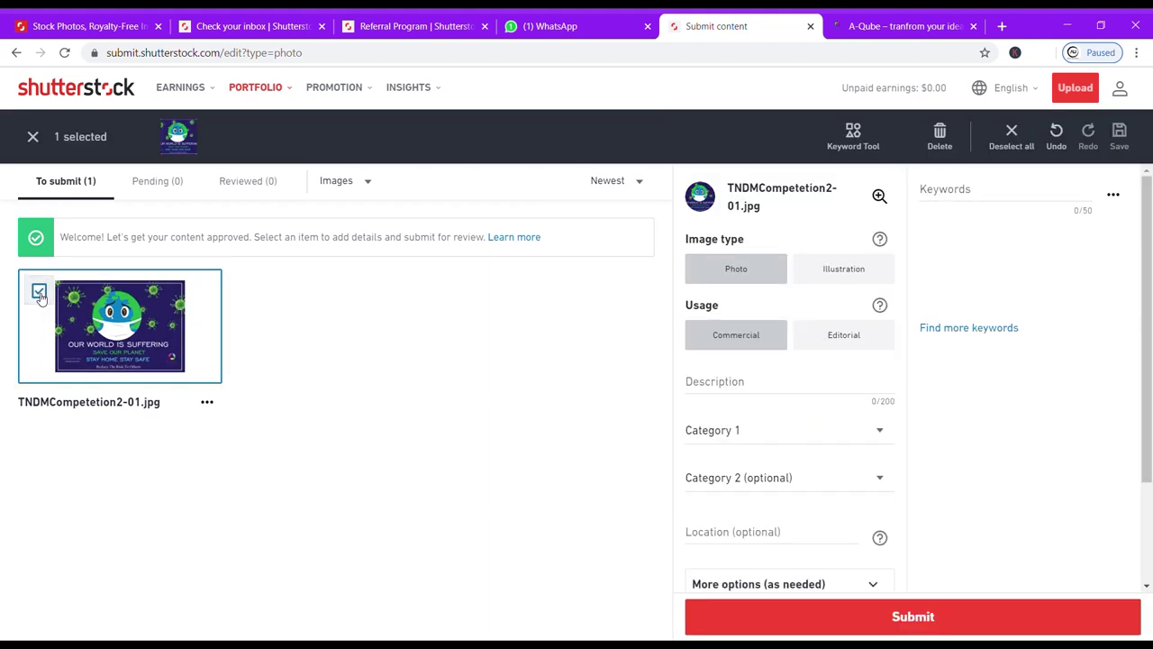
click(800, 263)
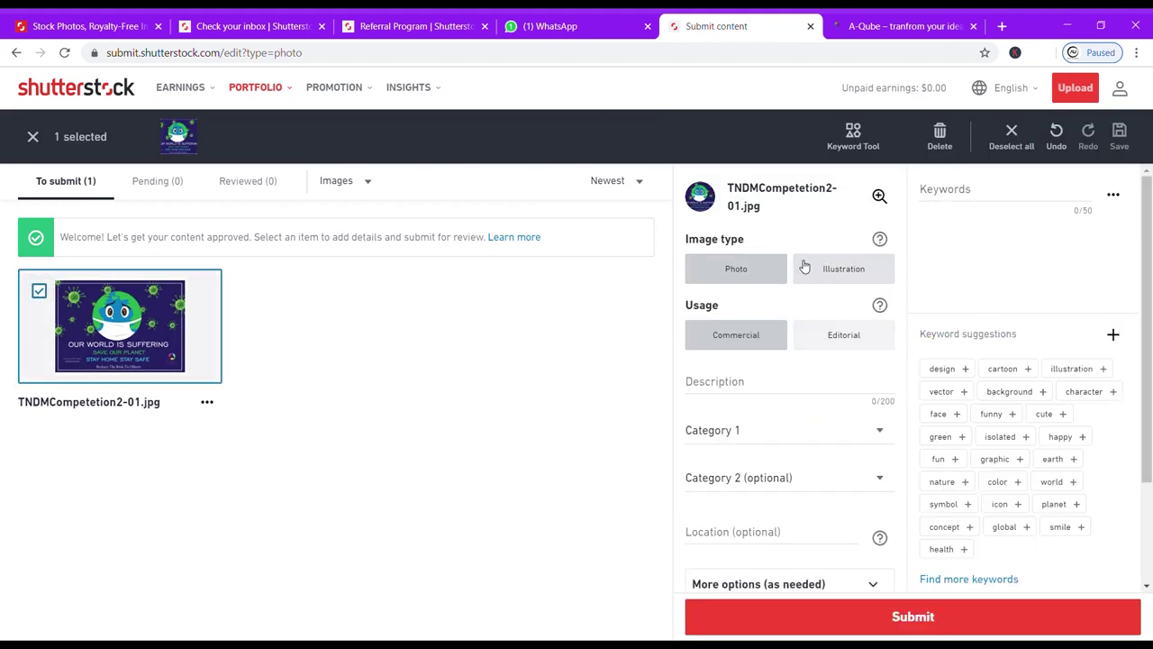
click(838, 344)
click(744, 336)
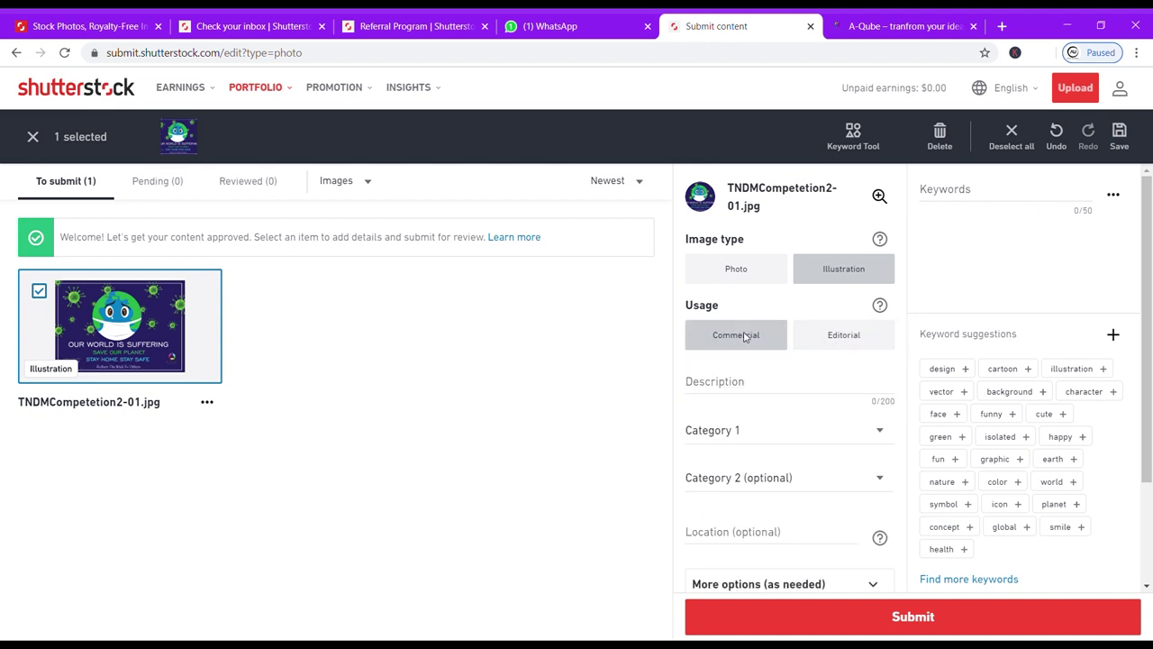
click(801, 336)
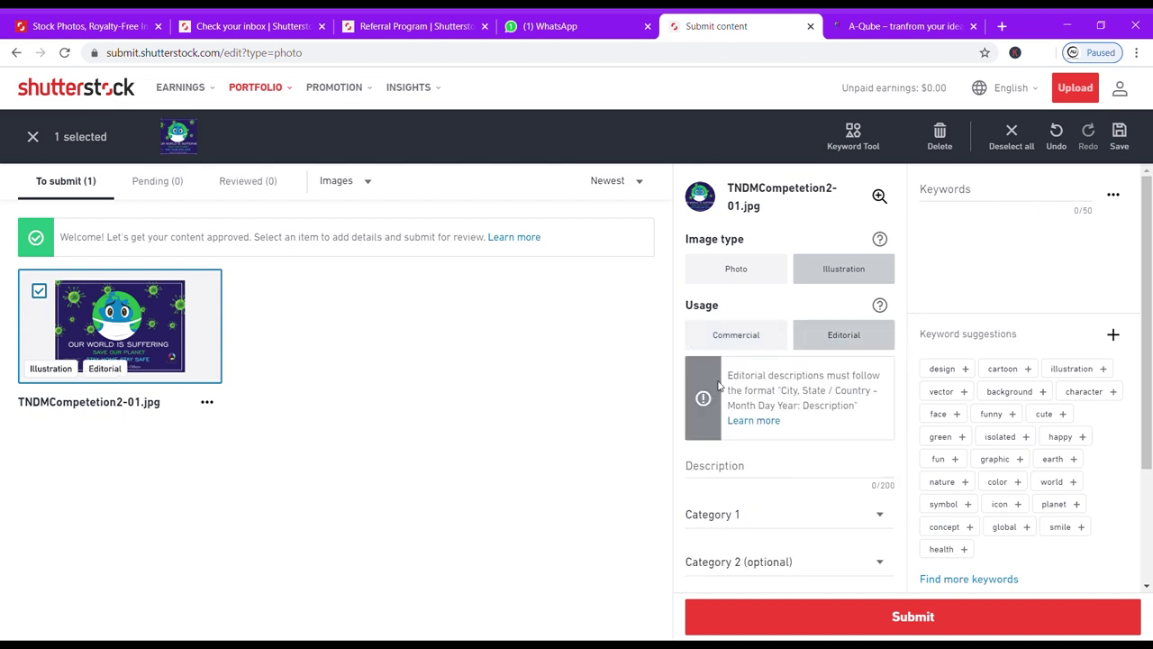
click(726, 340)
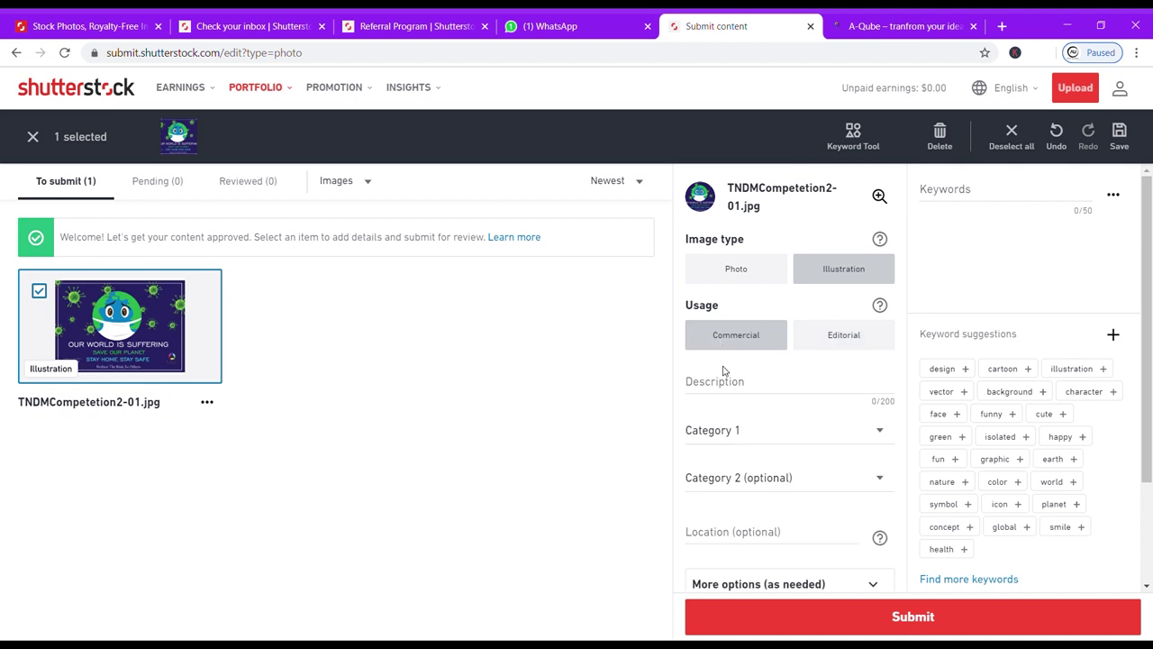
Enter the description '3D illustration on save earth'.
click(723, 390)
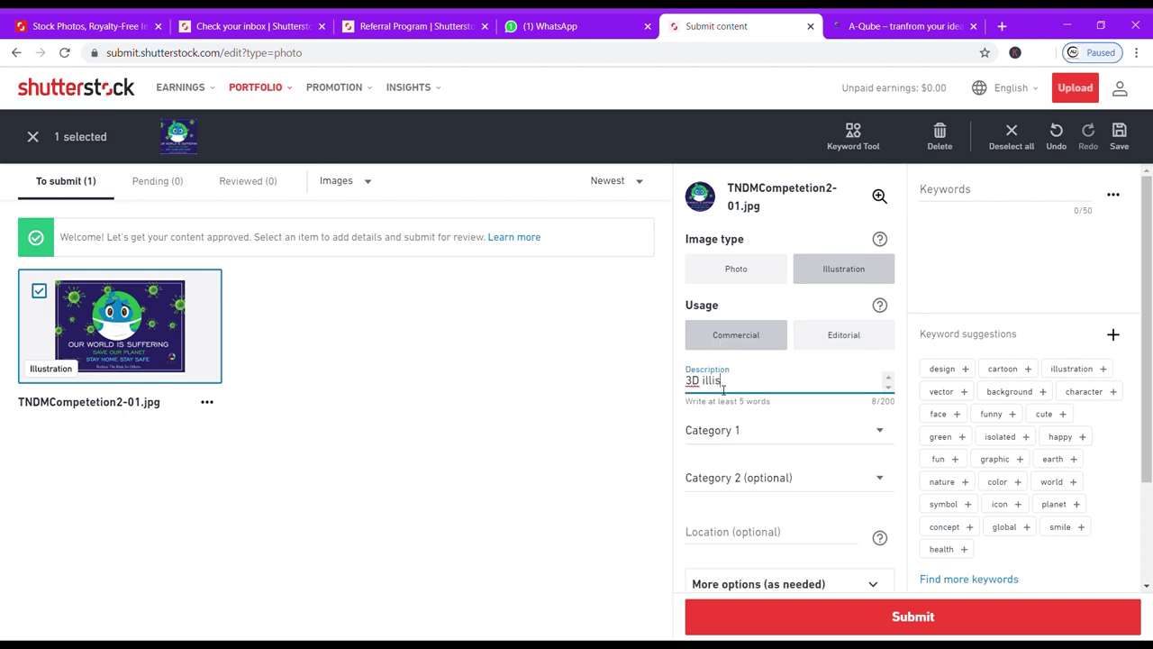
key(BackSpace)
key(BackSpace)
text(n on save earth)
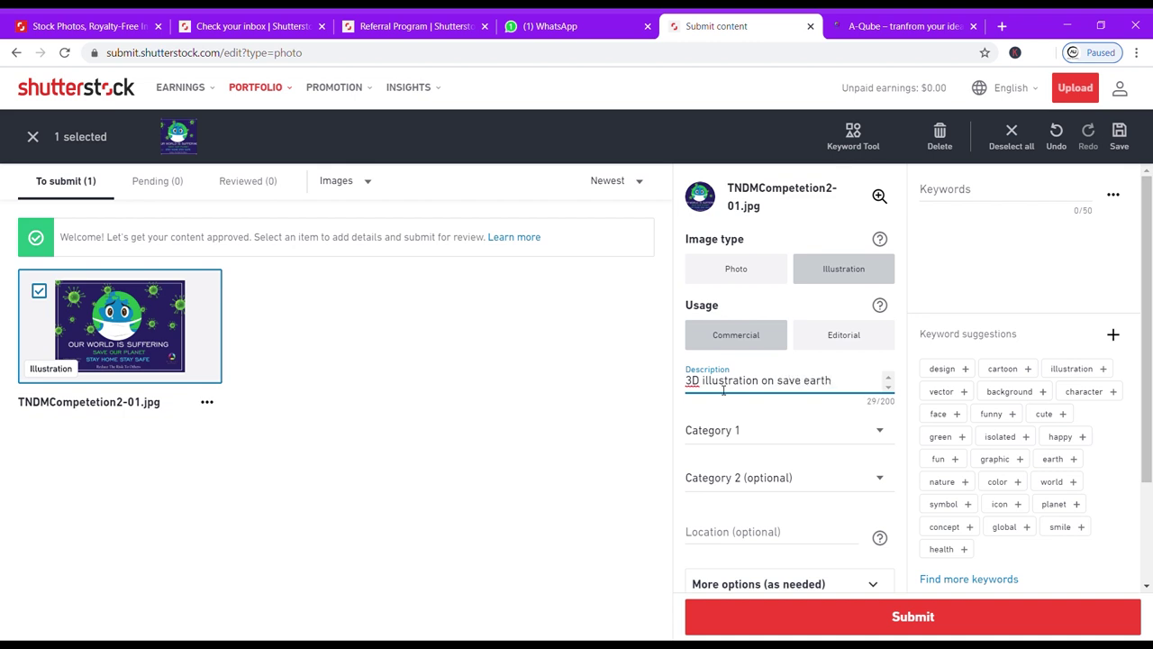
Set Category 1 to Animals/Wildlife and Category 2 to Nature.
click(779, 438)
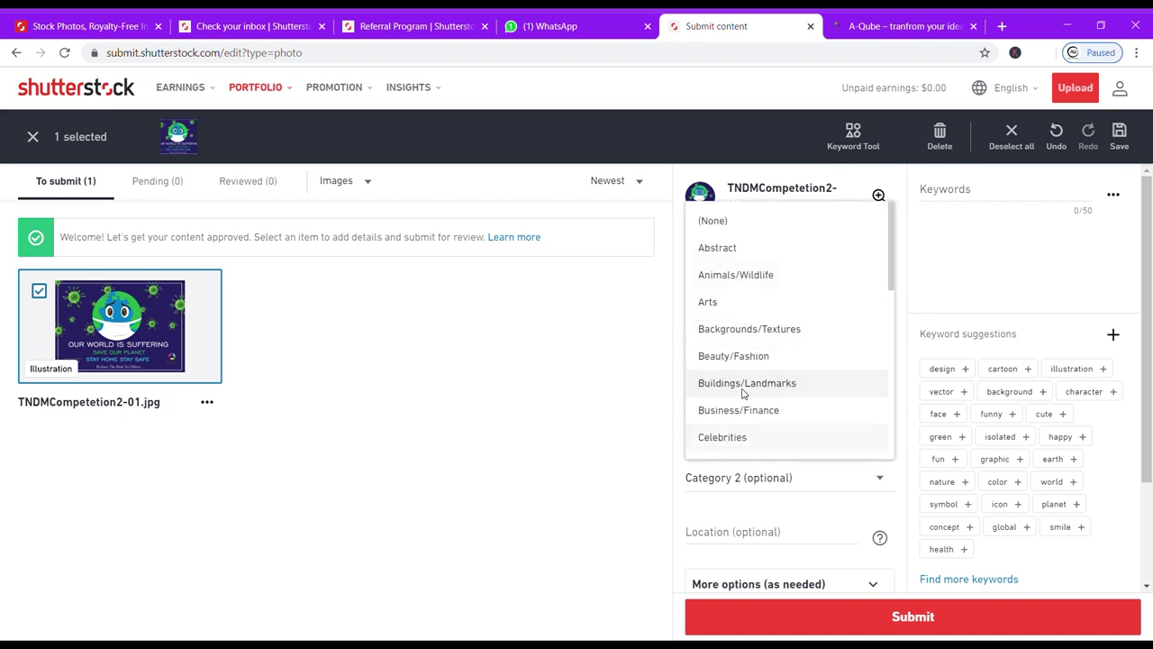
click(744, 278)
click(744, 477)
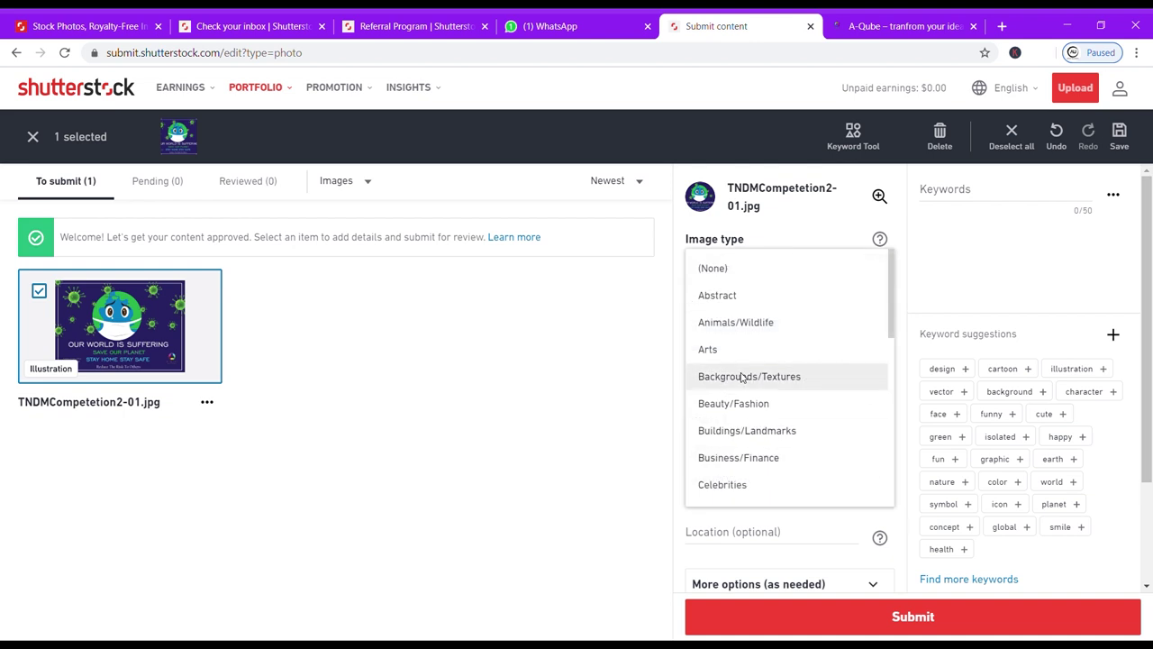
drag(888, 314, 893, 321)
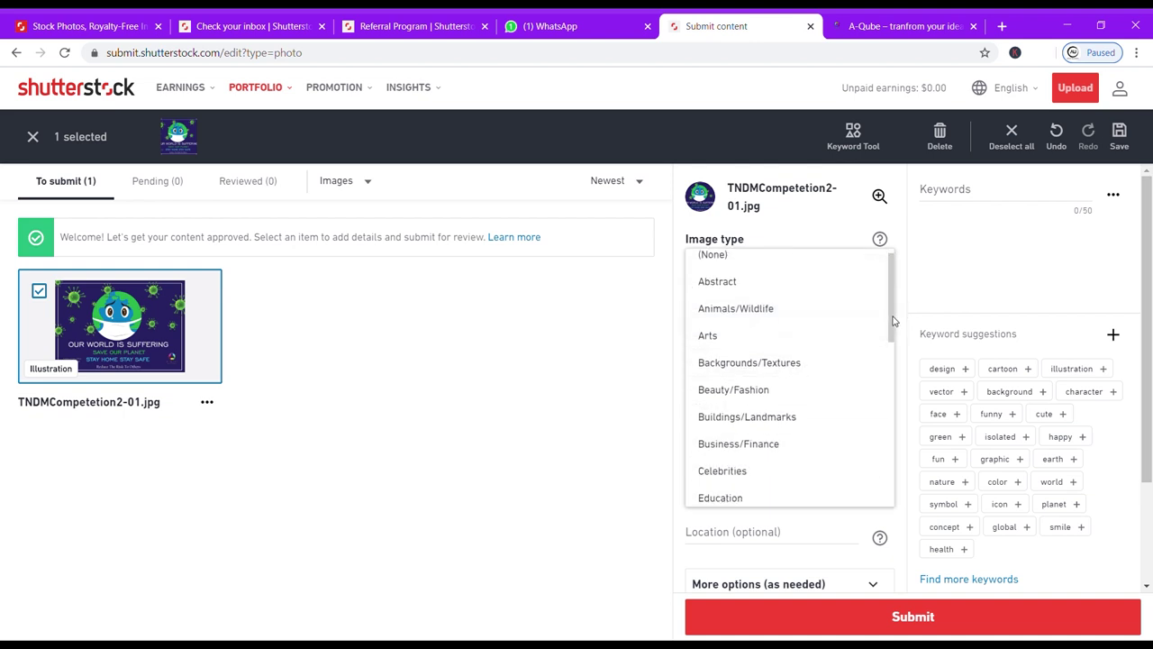
scroll(796, 393, down, 4)
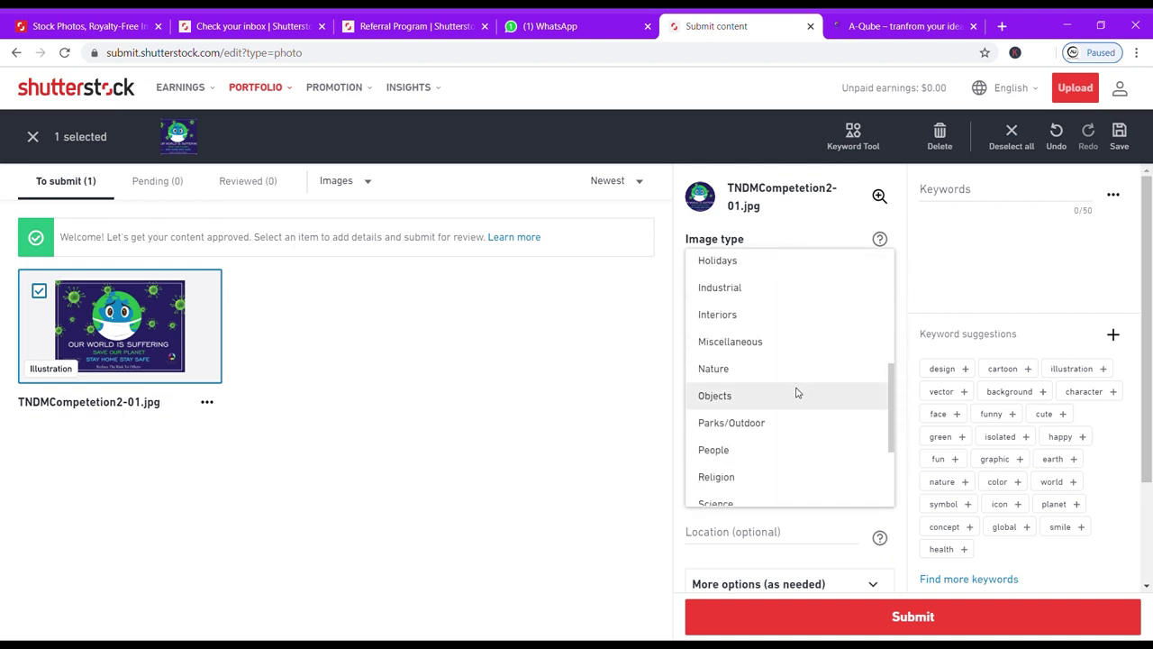
click(779, 370)
scroll(746, 470, down, 1)
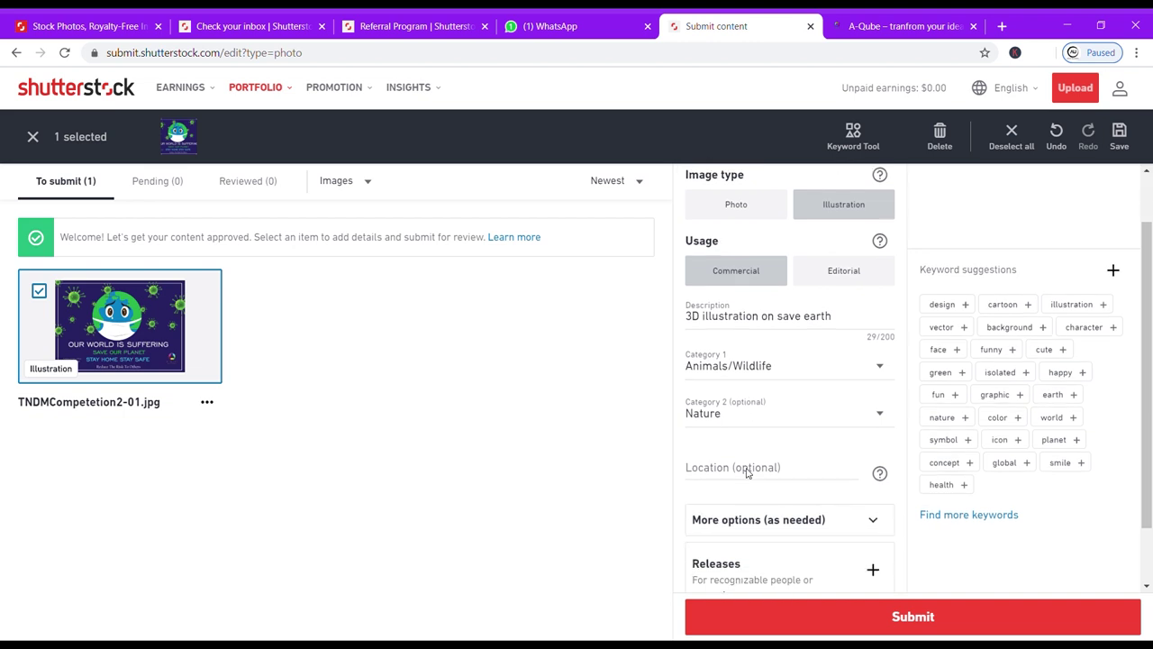
scroll(746, 470, down, 1)
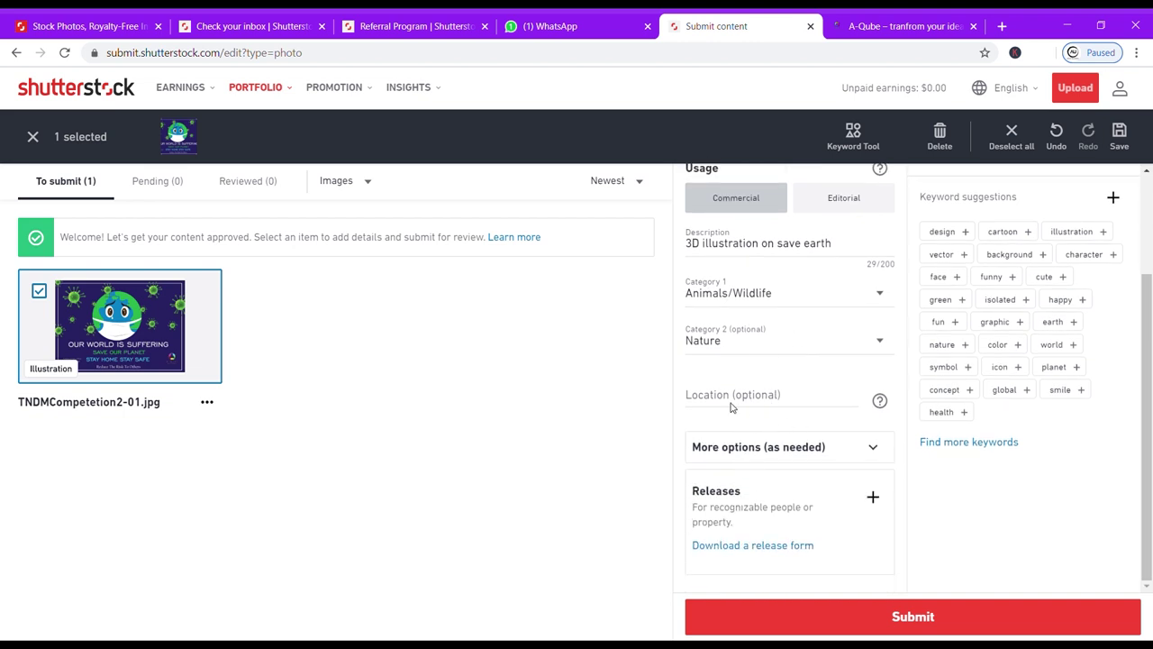
scroll(780, 521, up, 2)
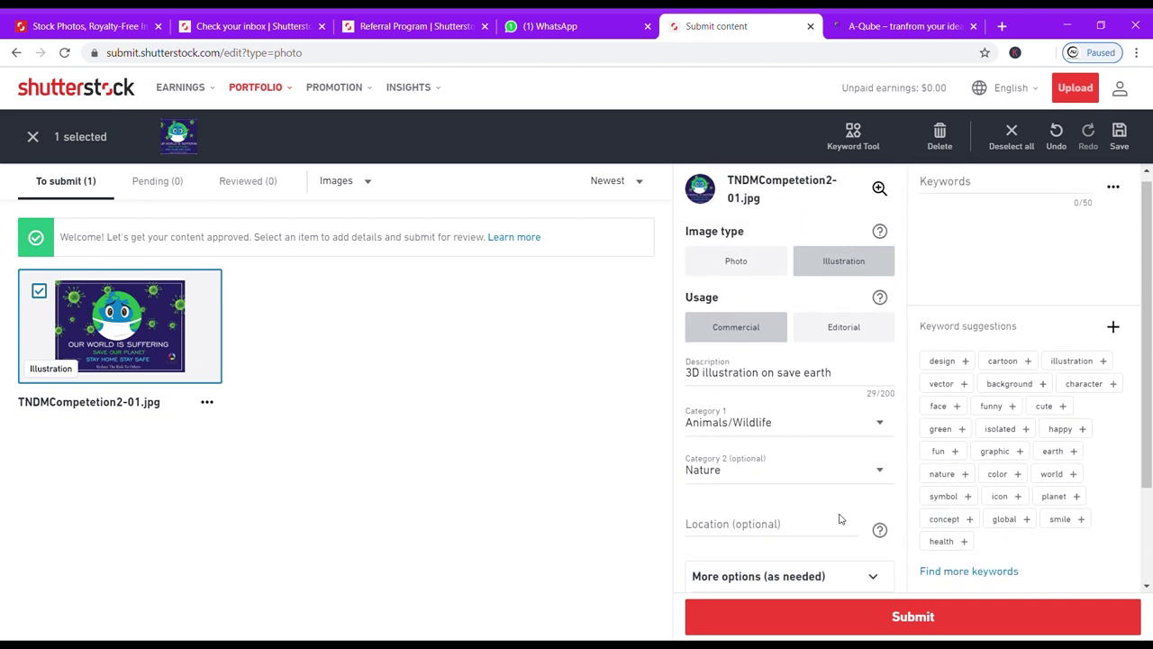
Search the Keyword Tool for 'earth is suffering' similar images.
click(853, 134)
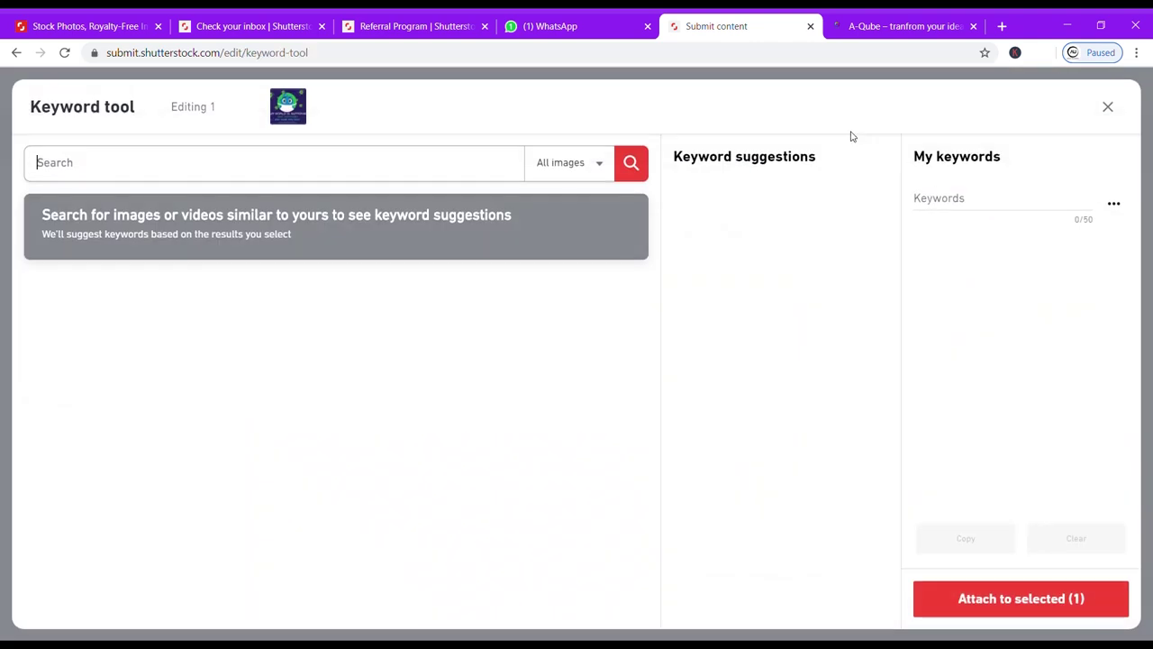
click(448, 172)
text(c)
key(BackSpace)
text(earth is suffering)
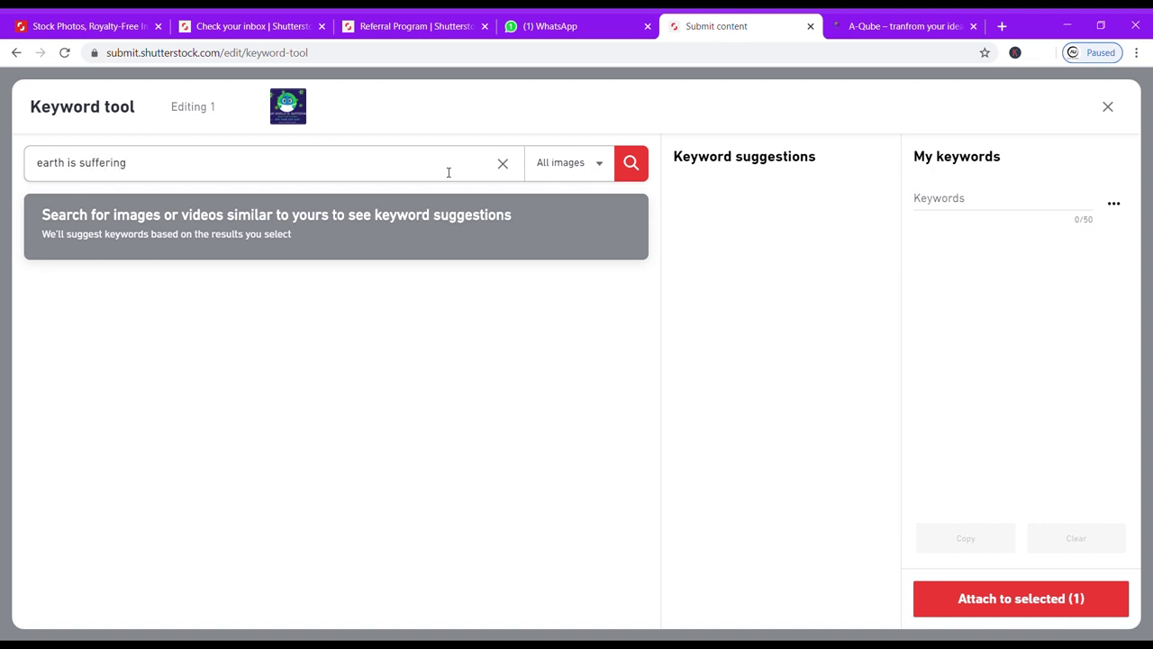
key(Return)
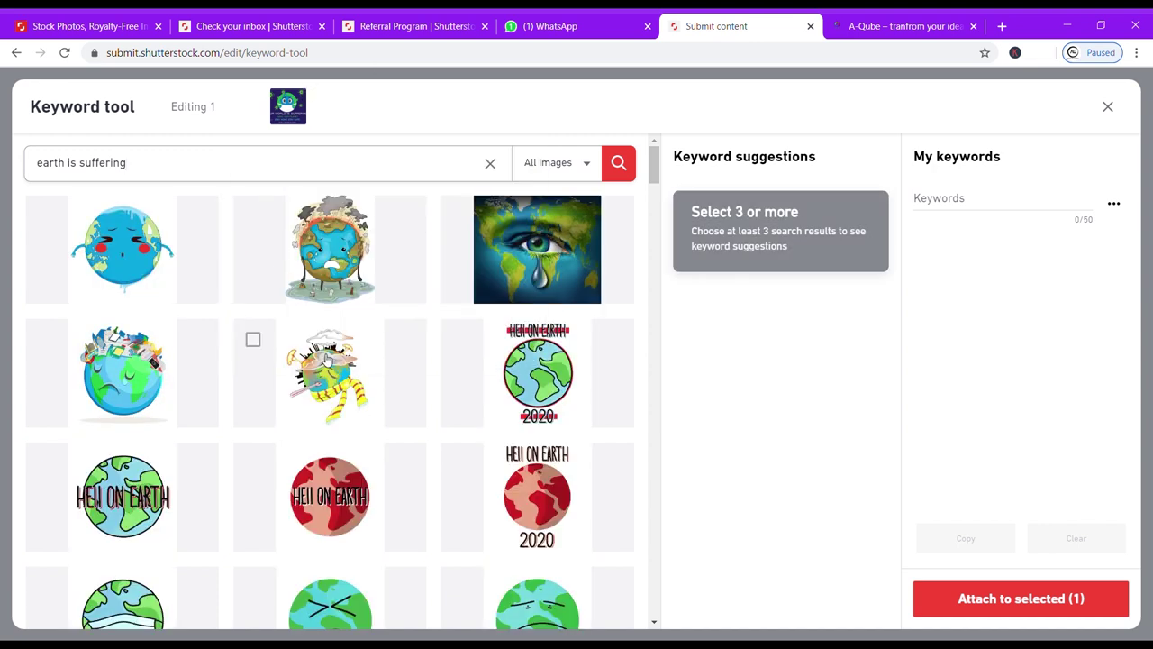
Pick three suffering-earth images, add all their suggested keywords, and attach the 30 keywords.
click(45, 339)
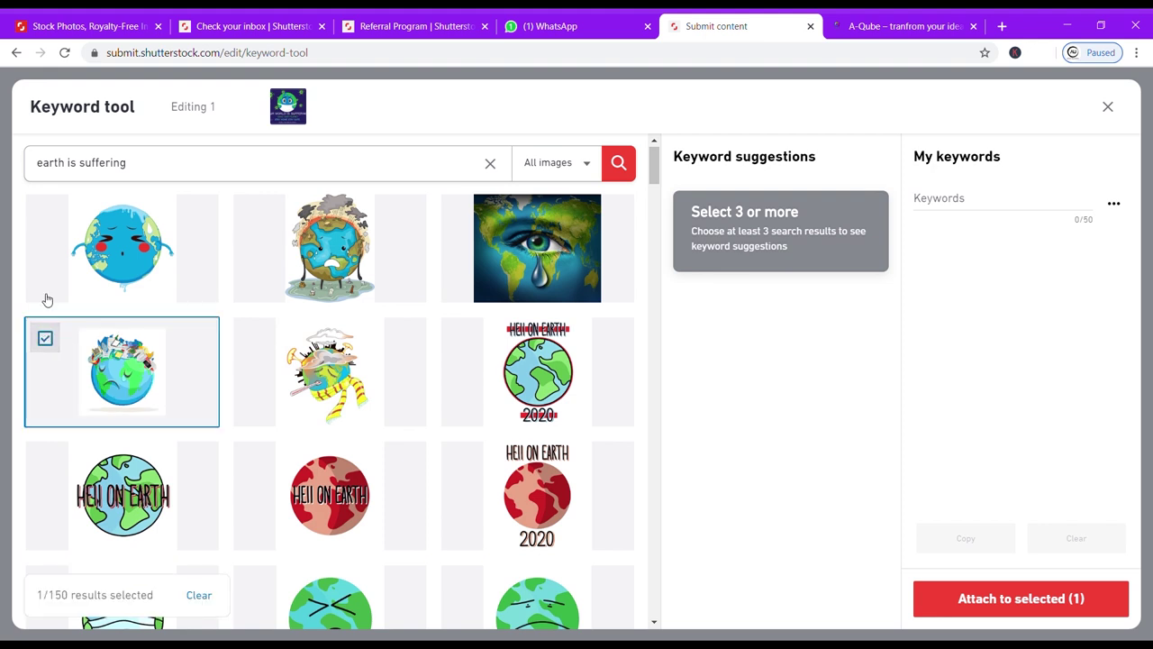
click(45, 215)
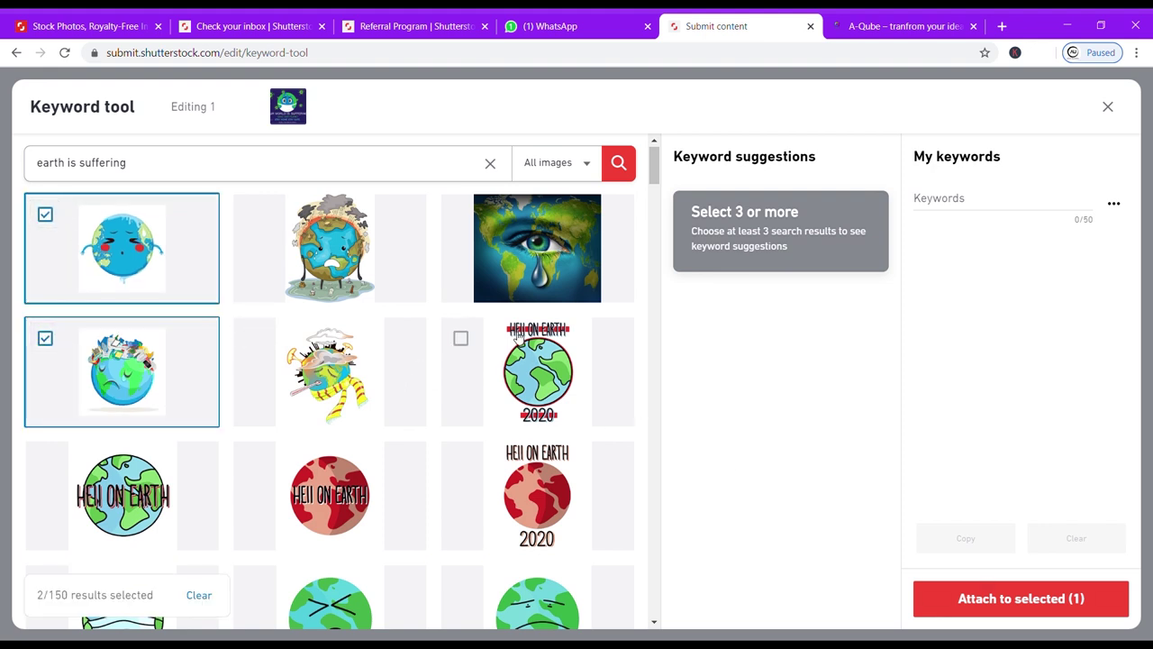
click(461, 338)
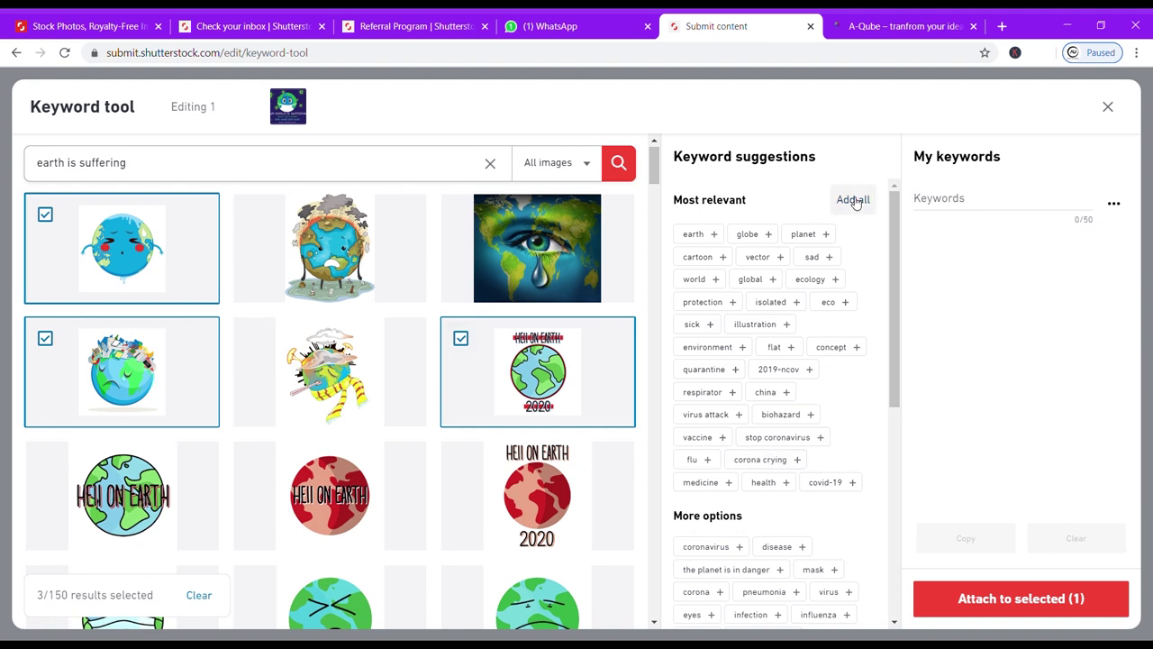
click(851, 199)
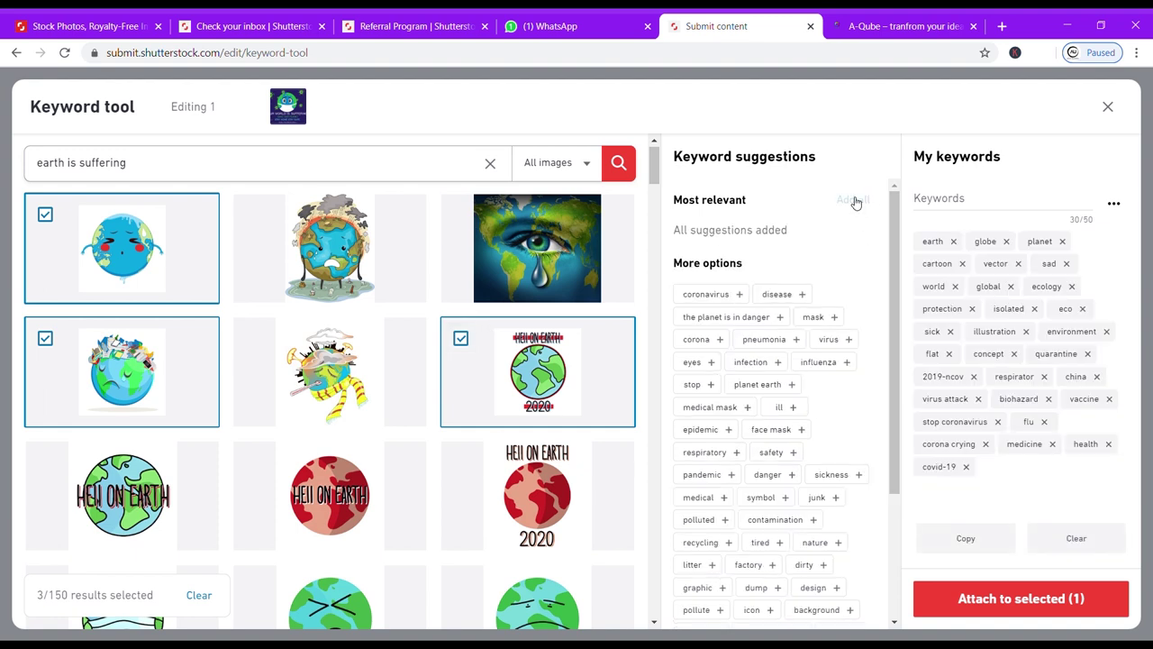
click(1043, 598)
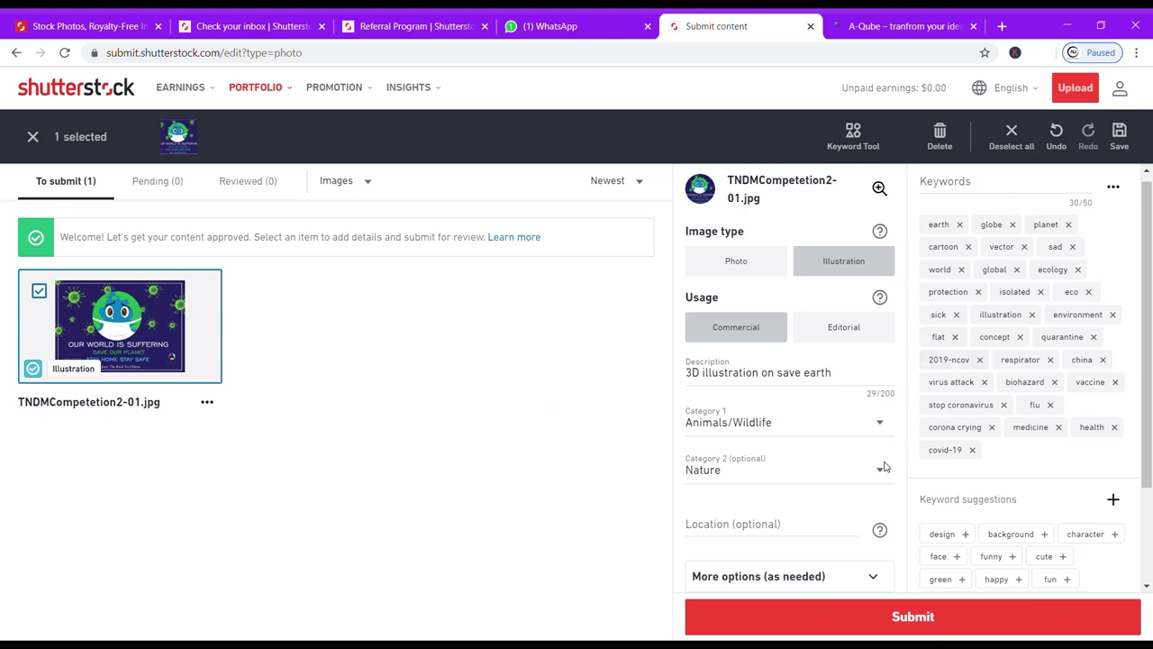
Submit TNDMCompetetion2-01.jpg for review, leaving one item pending and none to submit.
click(899, 620)
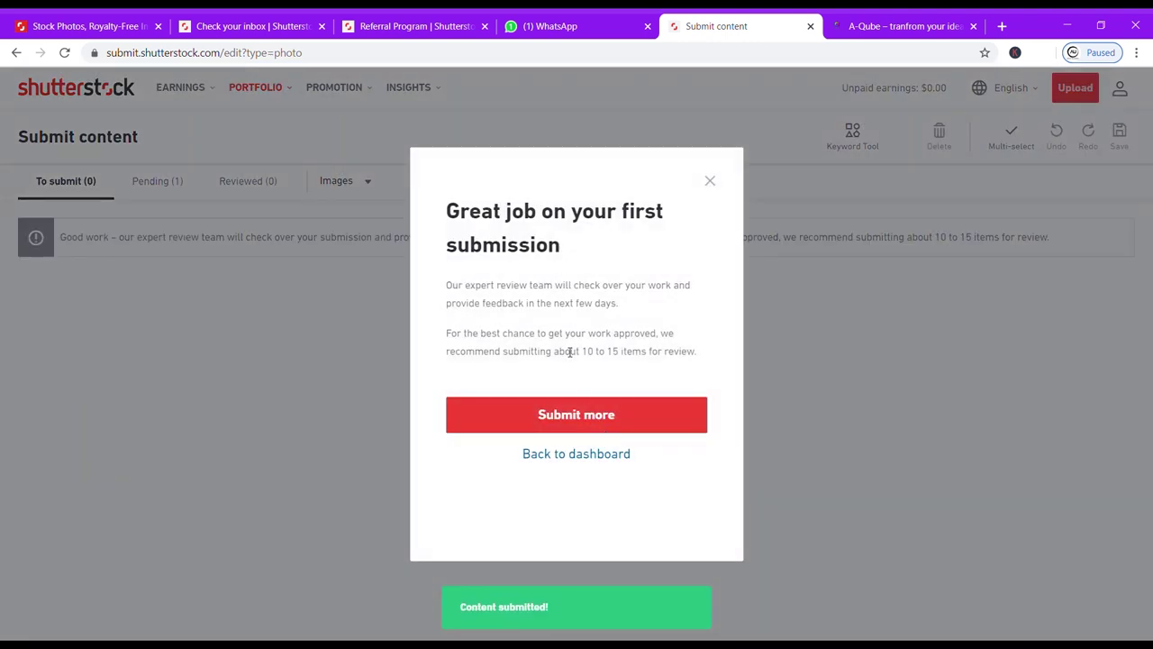
click(609, 416)
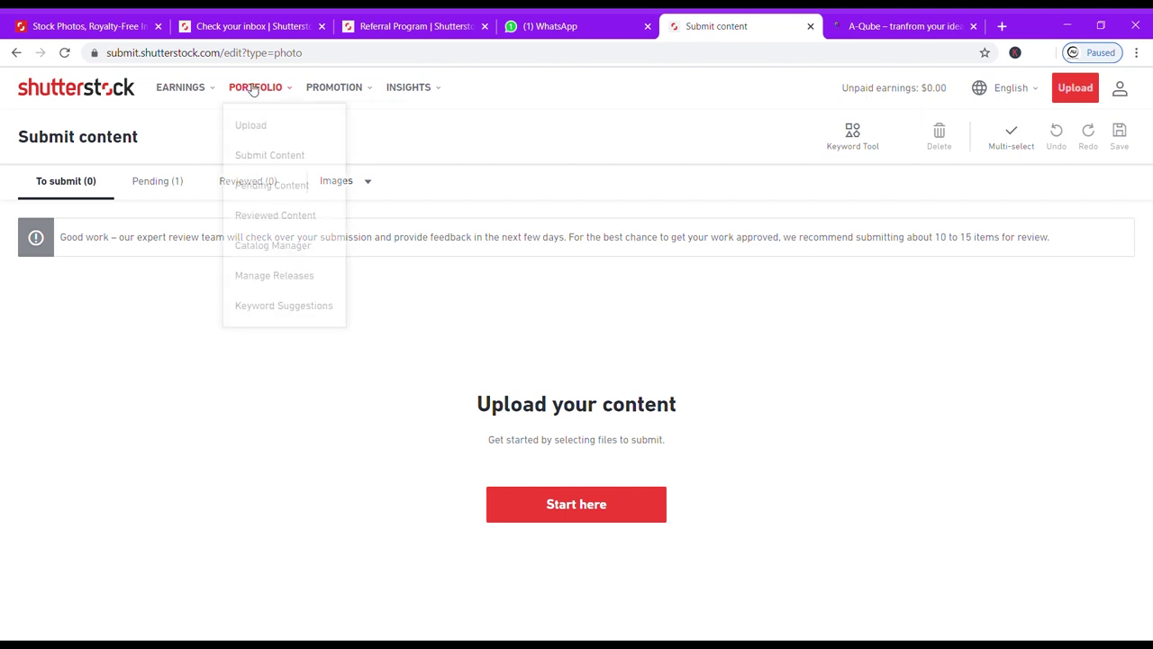
Check the Earnings Summary showing no sales, then go to the Shutterstock stock-images home page.
mouse_move(200, 97)
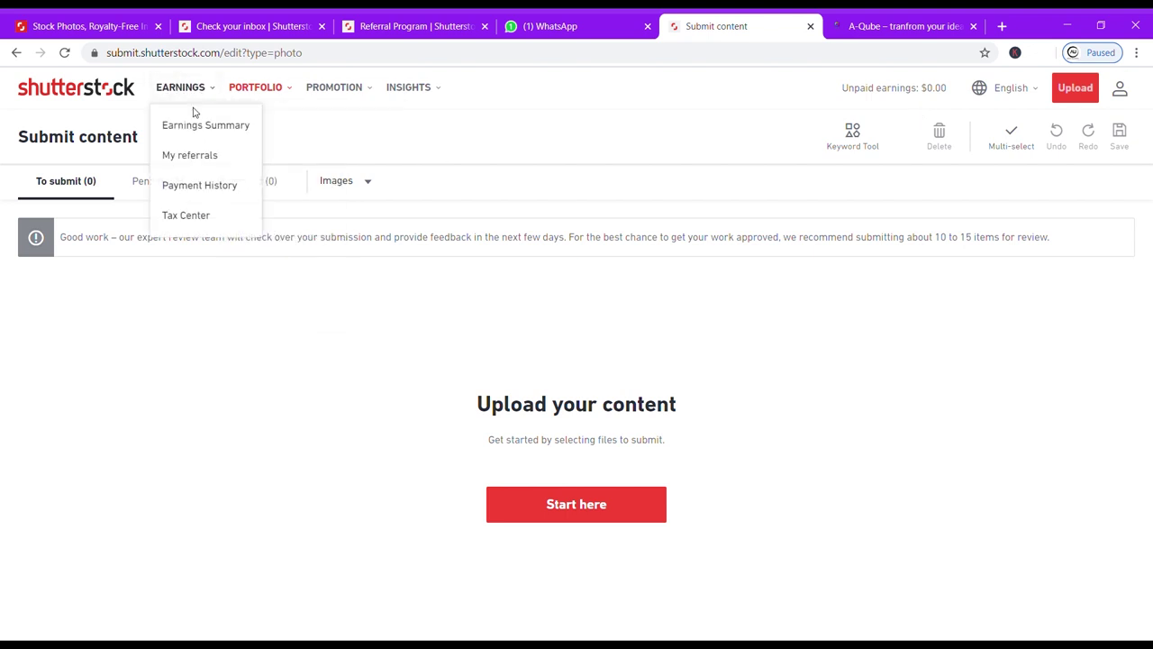
click(195, 128)
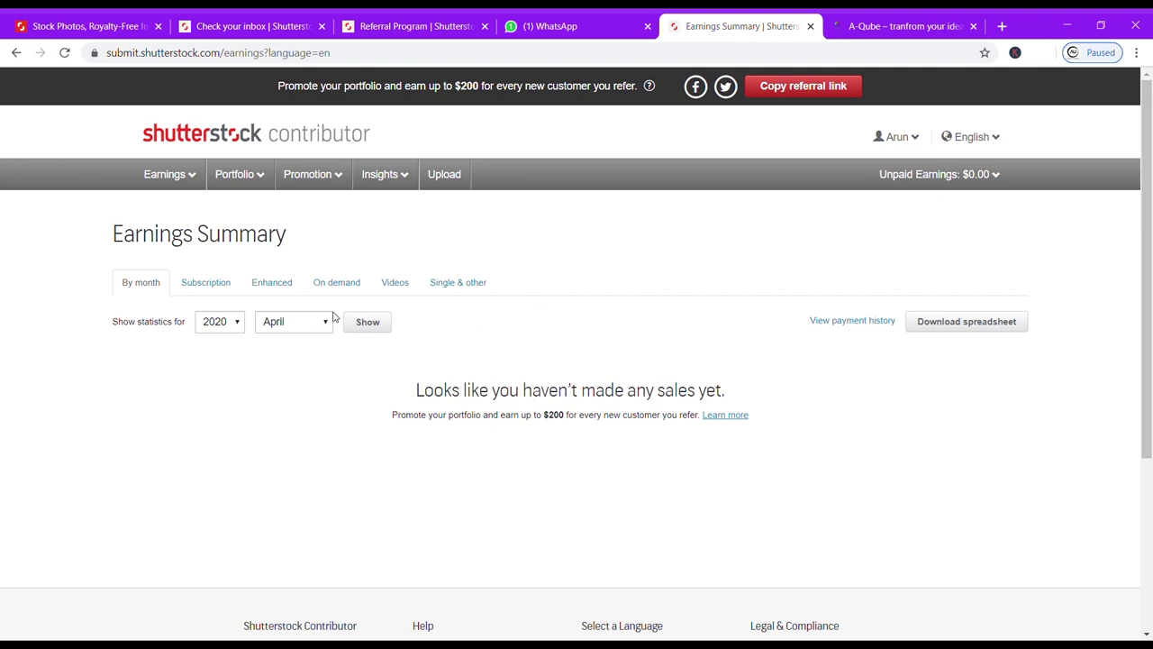
mouse_move(234, 173)
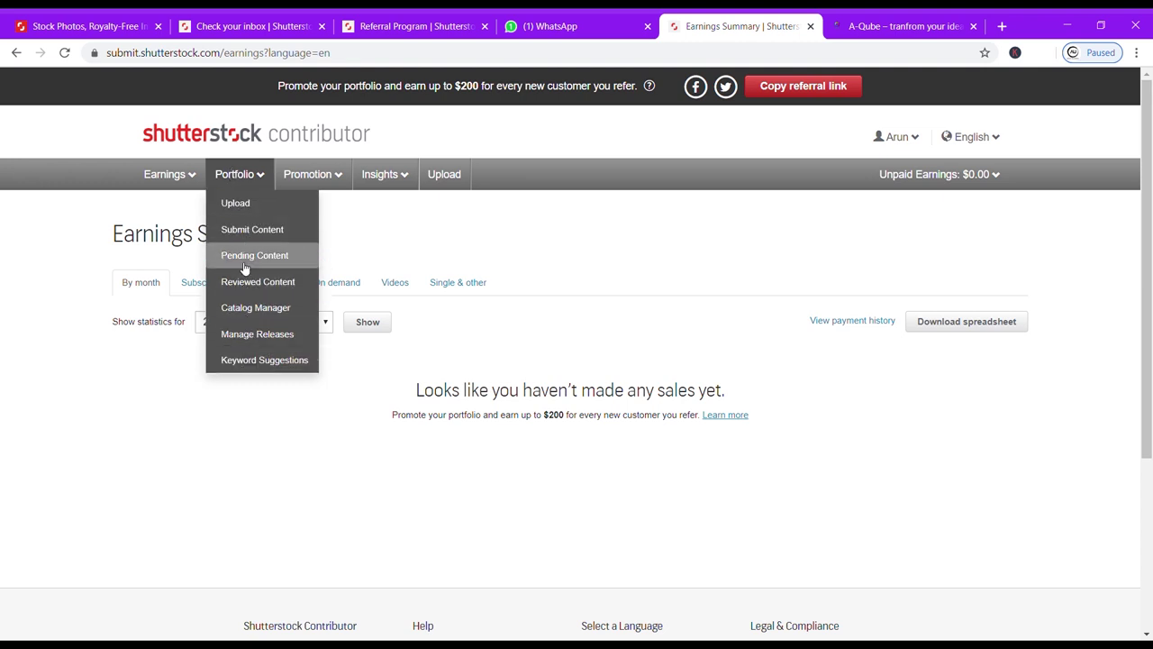
click(457, 282)
mouse_move(897, 136)
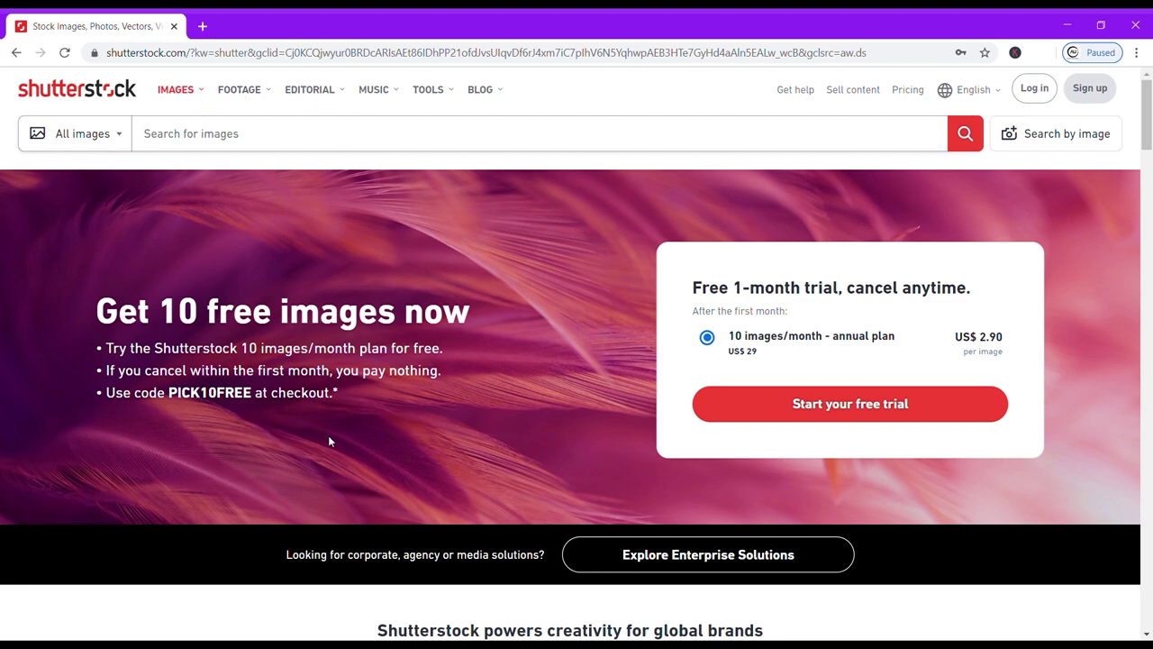
scroll(328, 435, down, 2)
scroll(330, 440, down, 5)
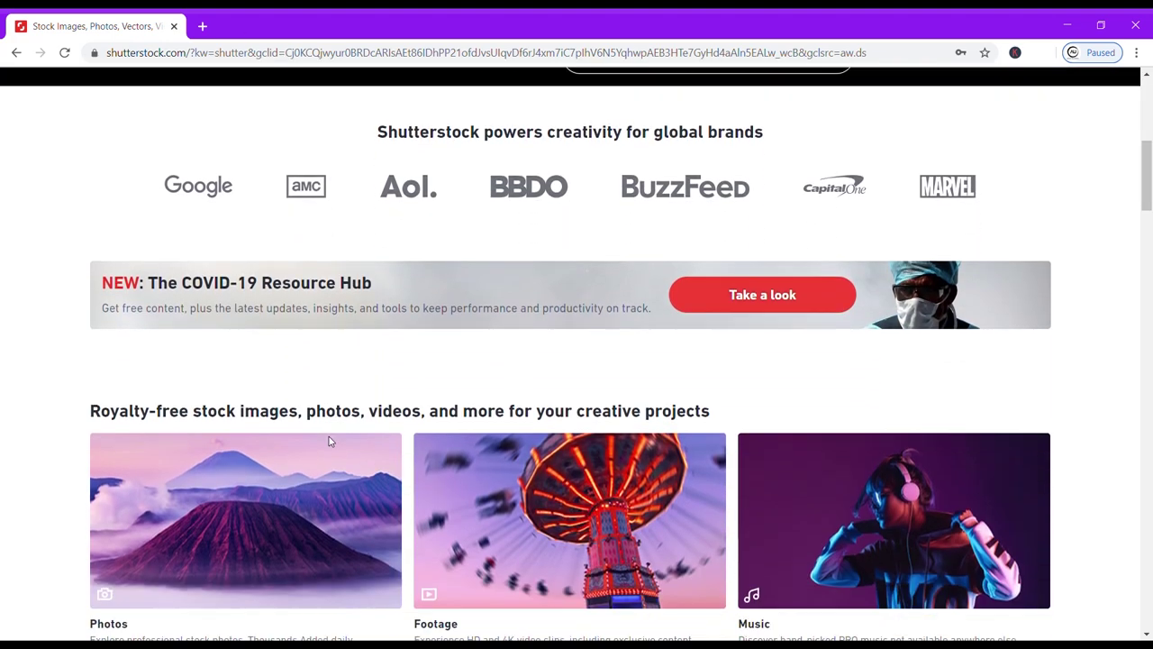
scroll(329, 440, up, 3)
scroll(329, 440, up, 2)
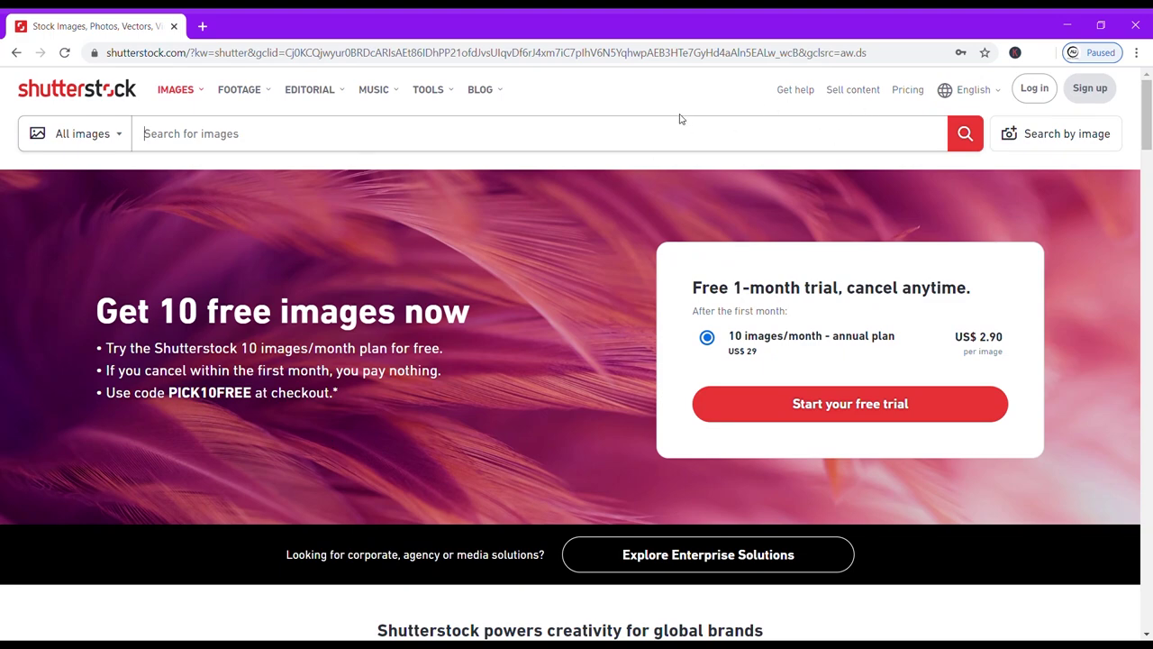
scroll(470, 439, down, 5)
scroll(470, 444, down, 3)
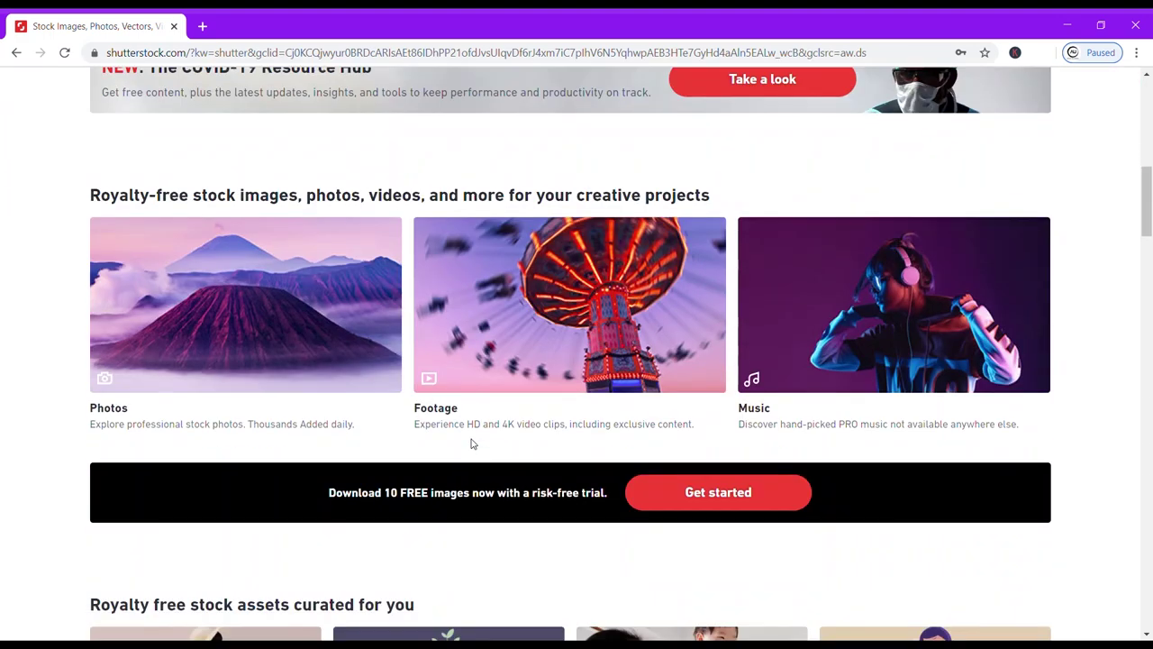
scroll(470, 443, up, 3)
scroll(471, 443, down, 2)
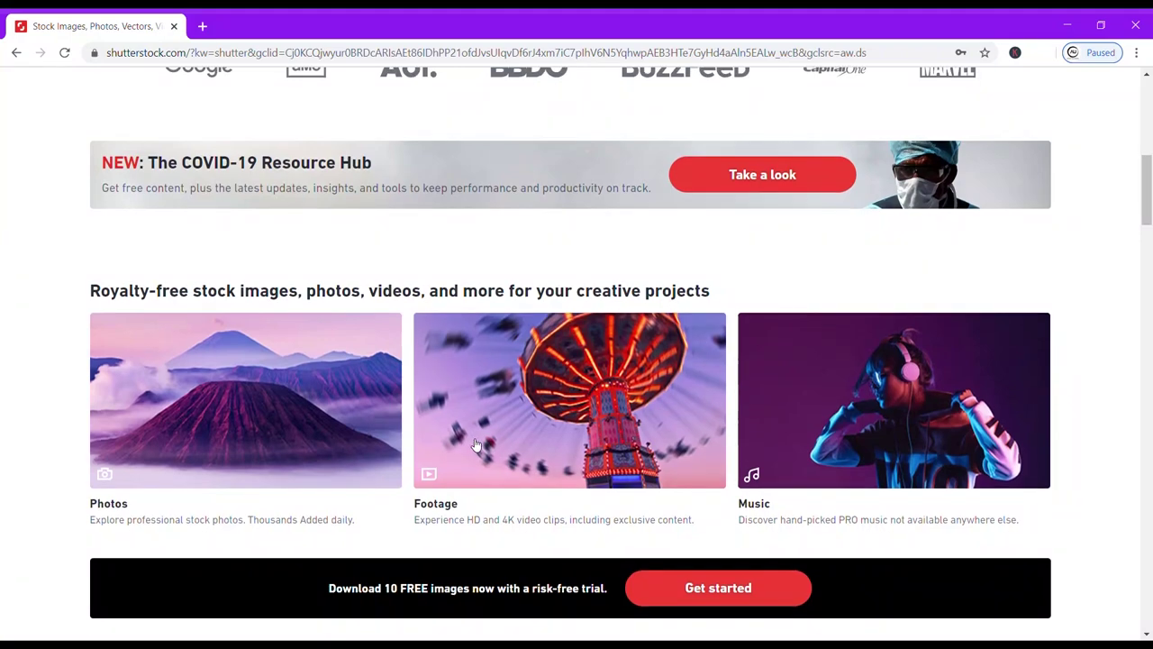
scroll(476, 445, up, 5)
scroll(476, 445, up, 2)
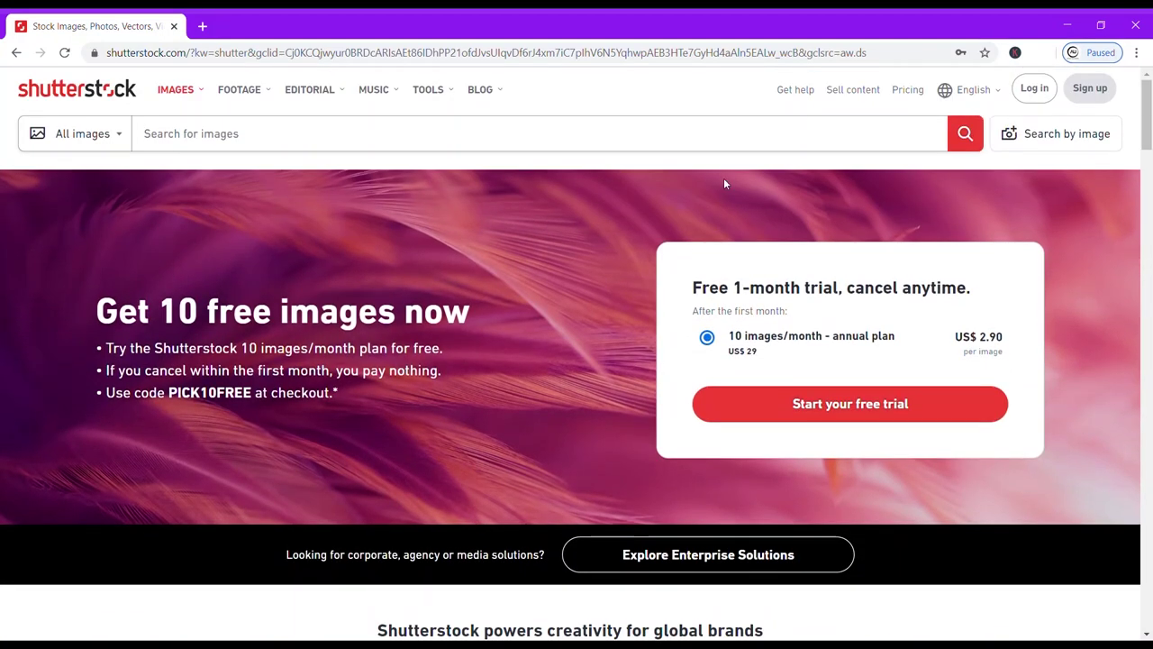
Open the contributor dashboard and point out the 100% profile strength and unpaid earnings.
click(859, 93)
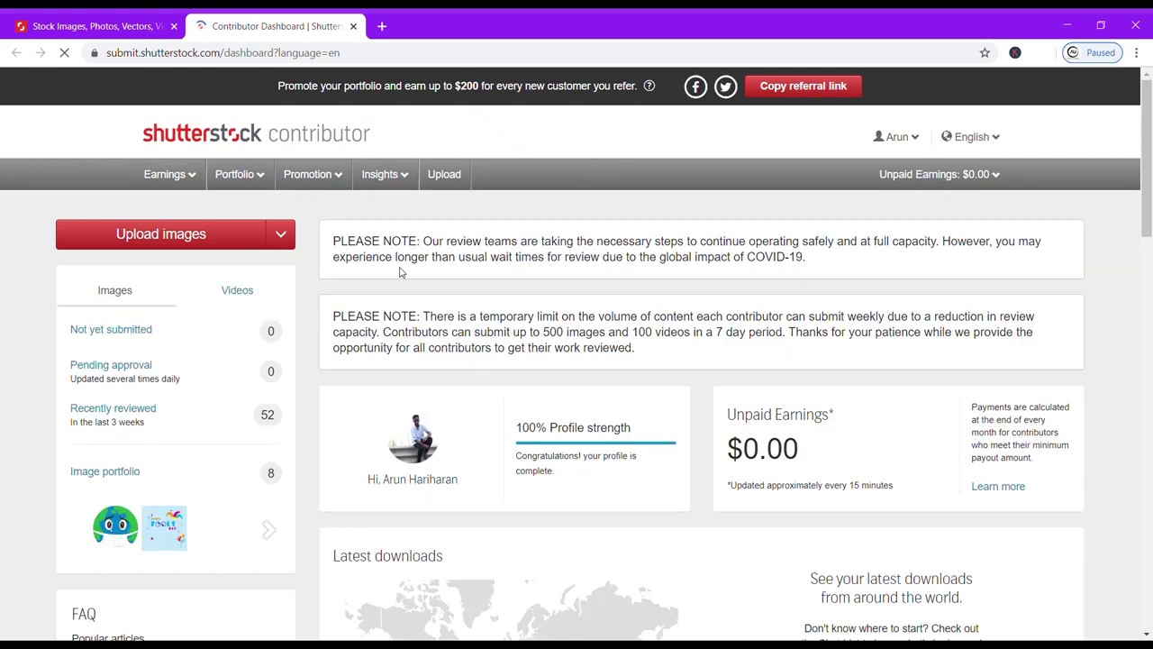
scroll(371, 455, down, 2)
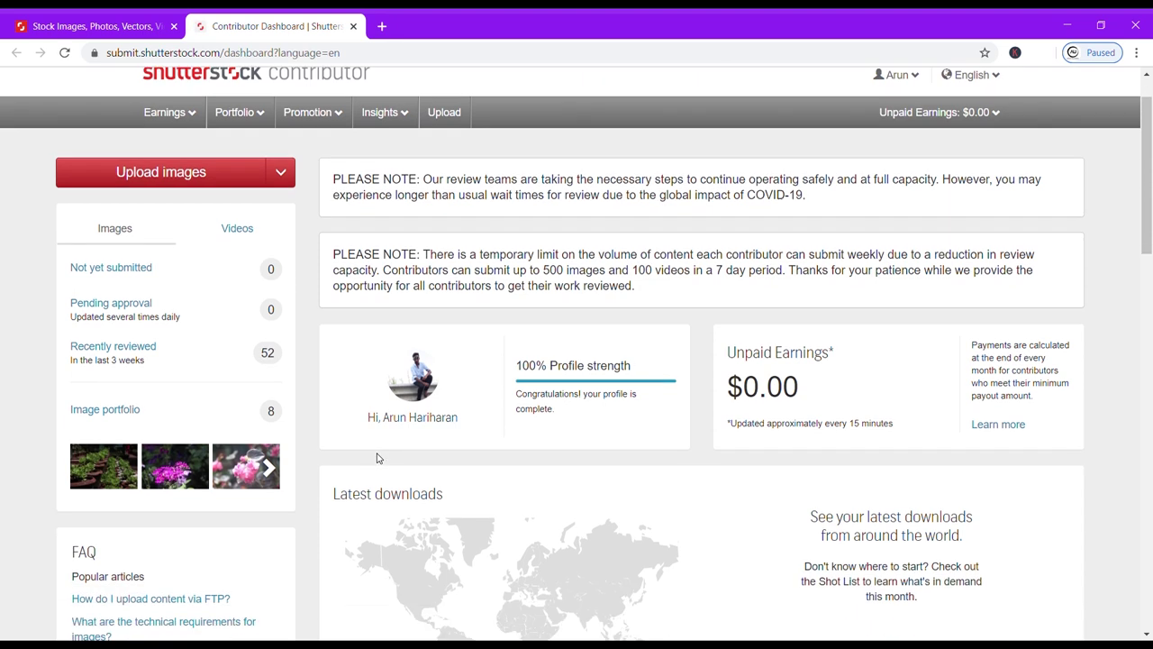
drag(519, 300, 562, 302)
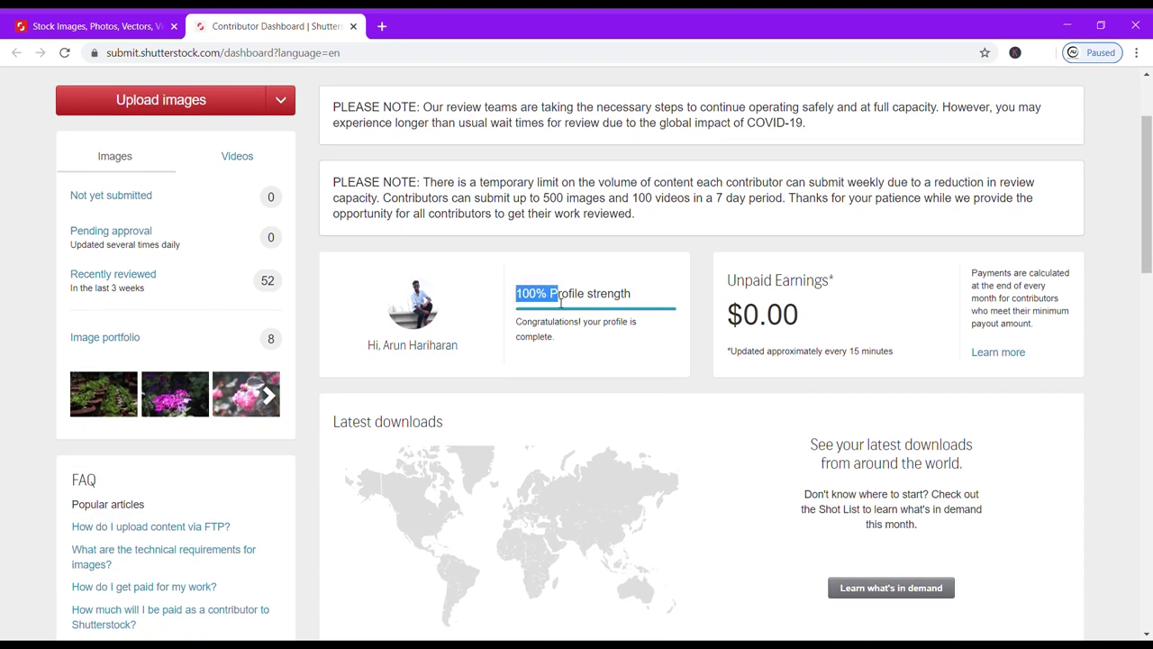
double_click(753, 311)
click(718, 272)
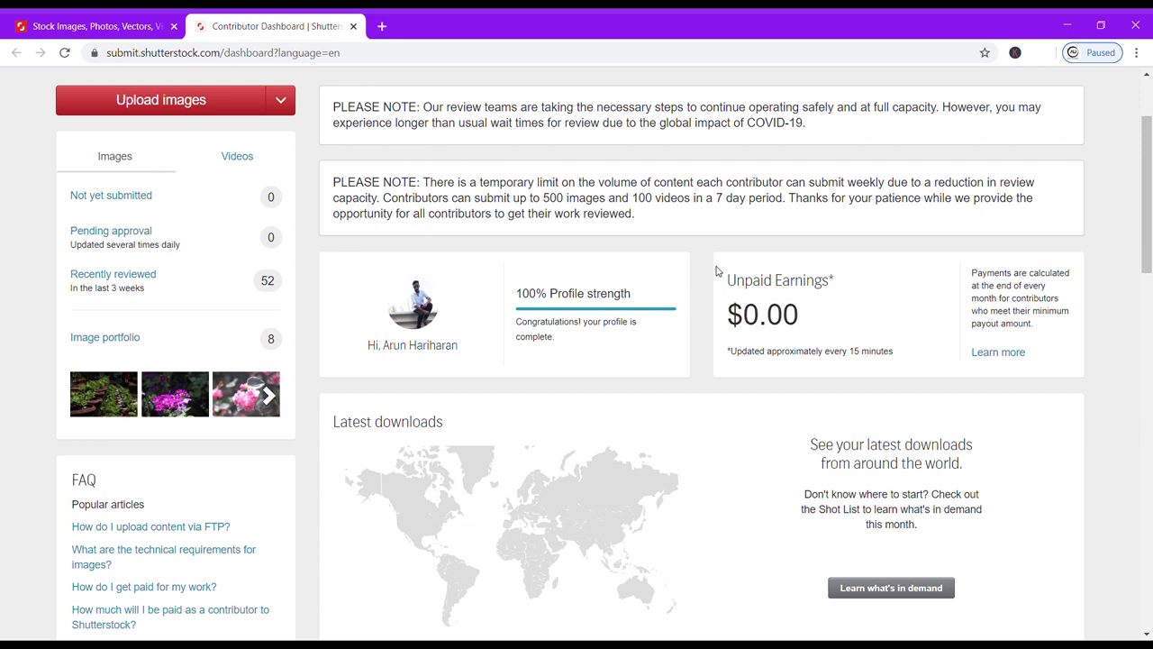
Point out the longer review times notice, then open the public image portfolio.
scroll(311, 362, up, 3)
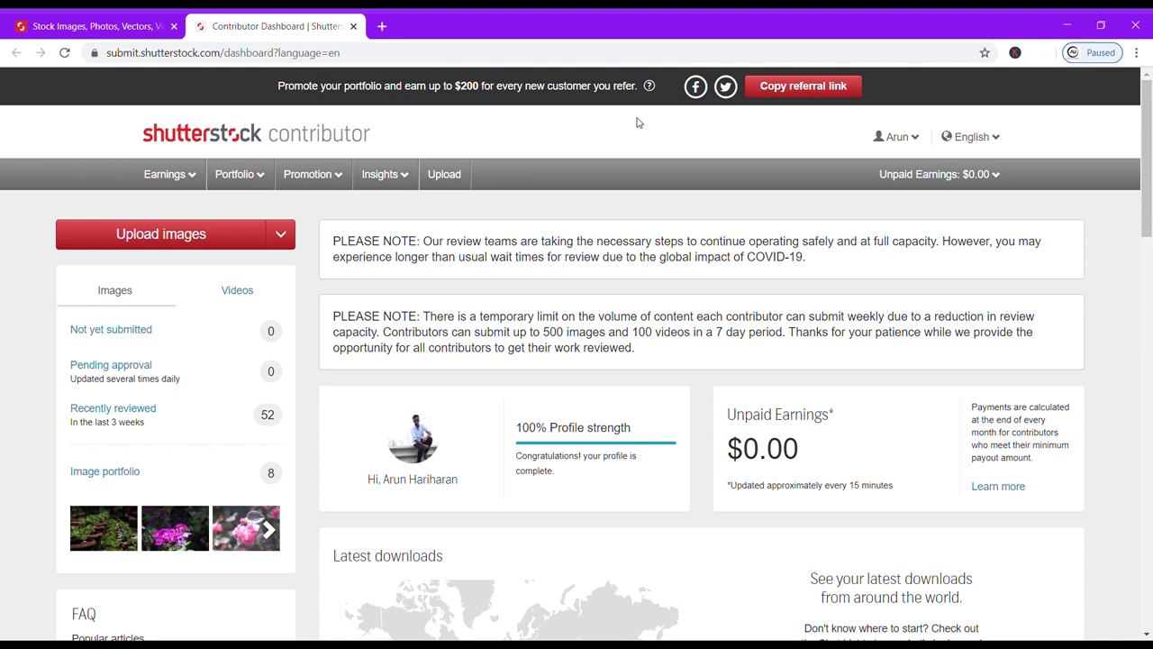
scroll(388, 404, down, 3)
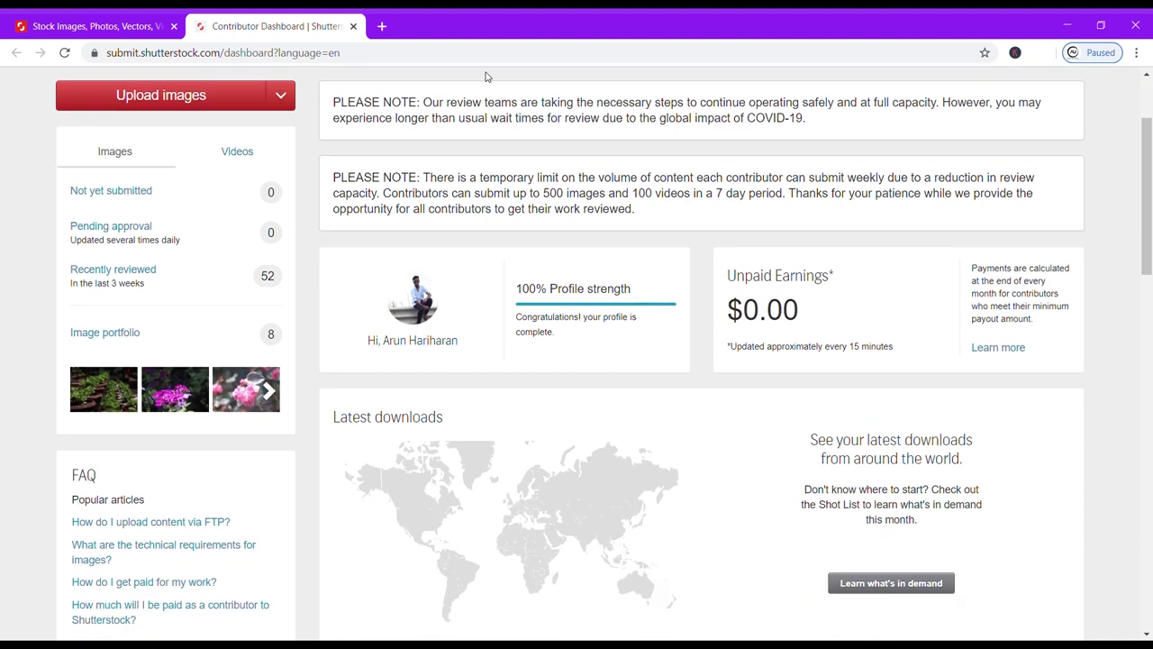
drag(433, 104, 808, 129)
click(813, 126)
click(163, 335)
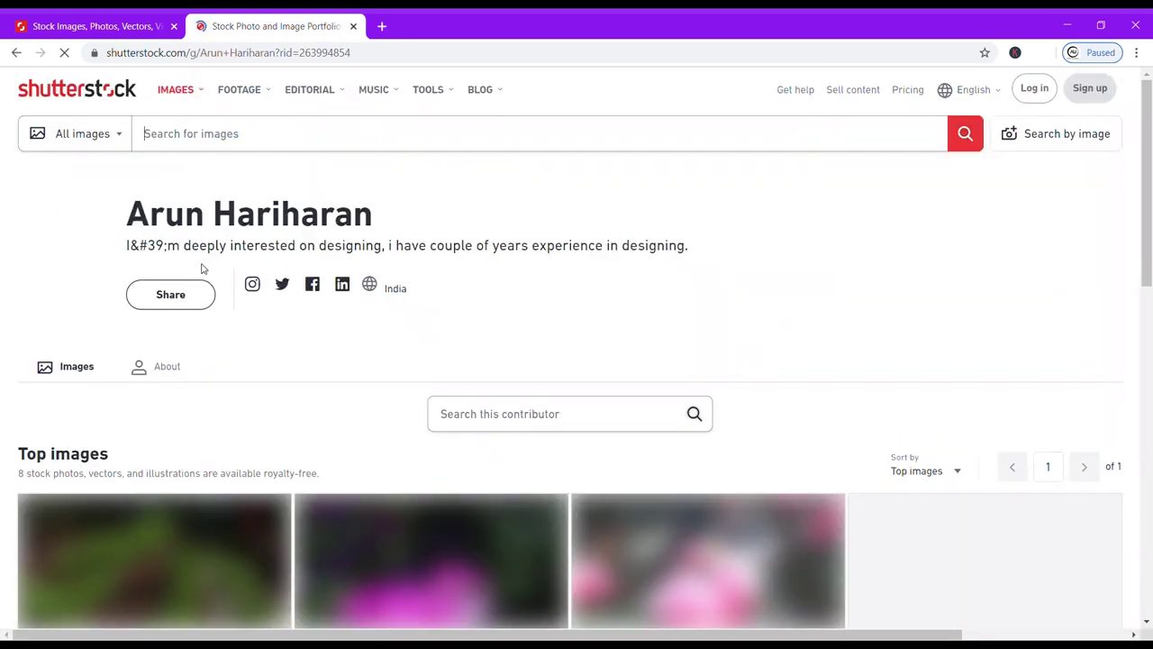
Look over the 8 portfolio images, then go back to the Contributor Dashboard.
scroll(306, 410, down, 2)
scroll(309, 413, down, 2)
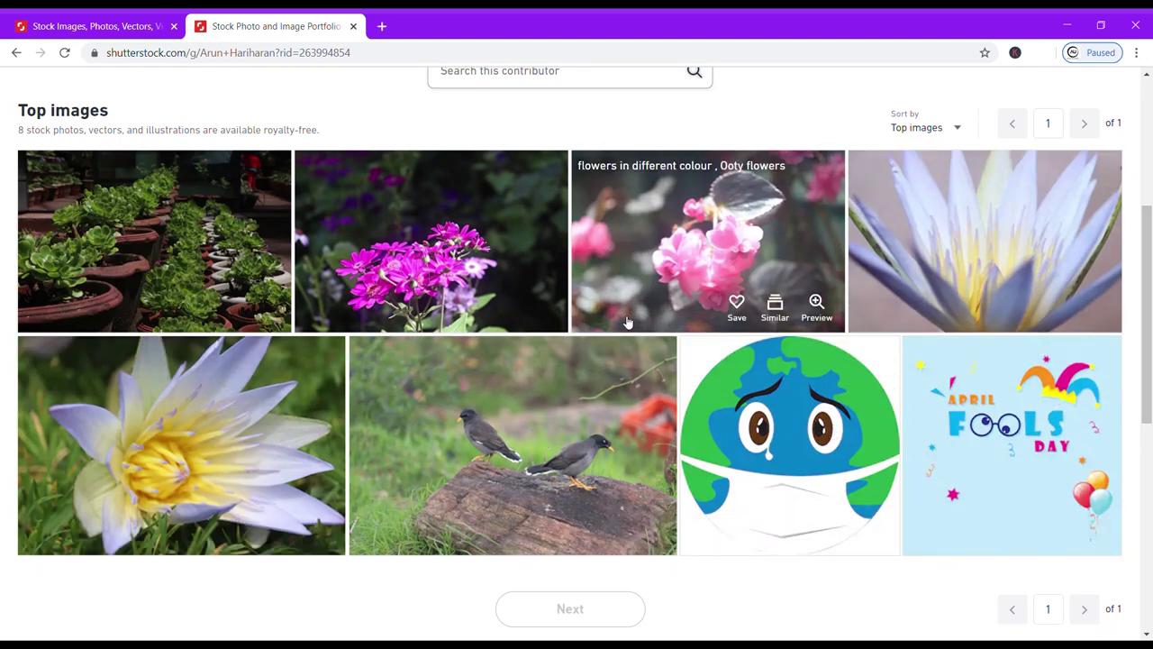
scroll(628, 321, up, 3)
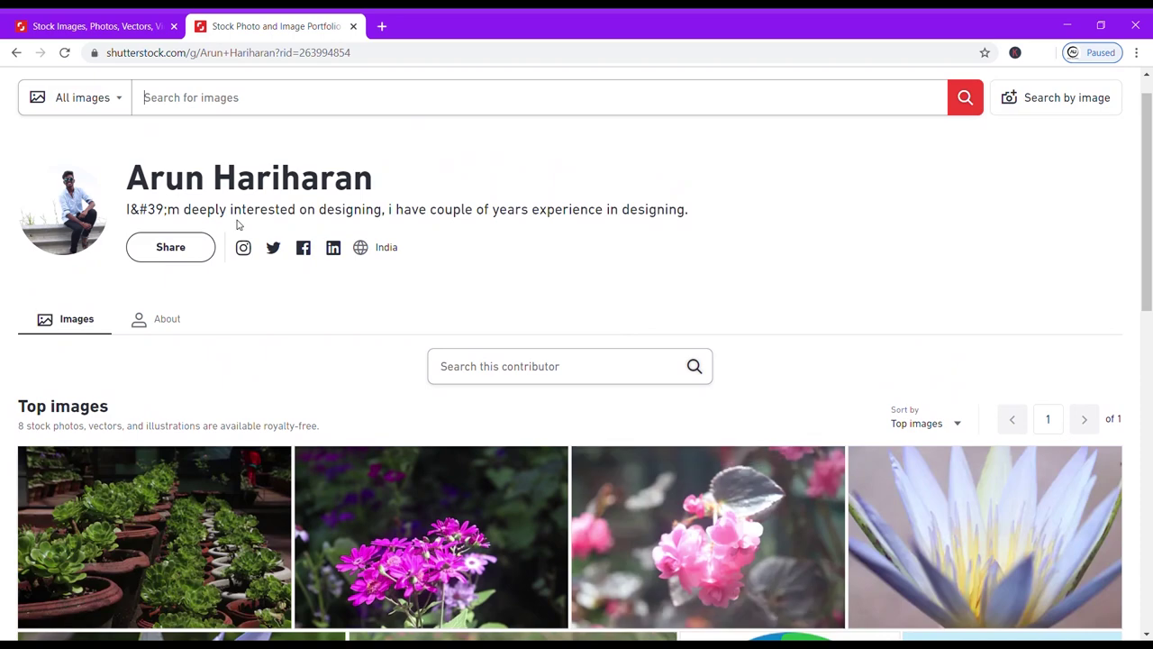
click(16, 52)
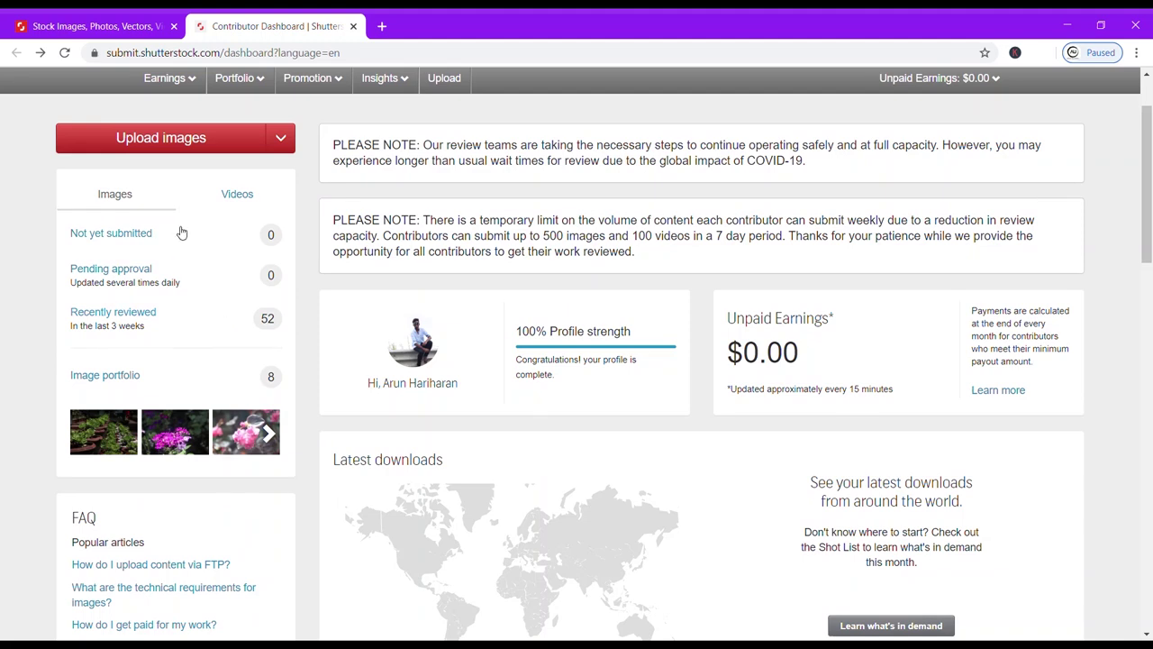
Open the Reviewed (52) list and read the Title rejections for IMG_0910 and IMG_0860.
click(136, 322)
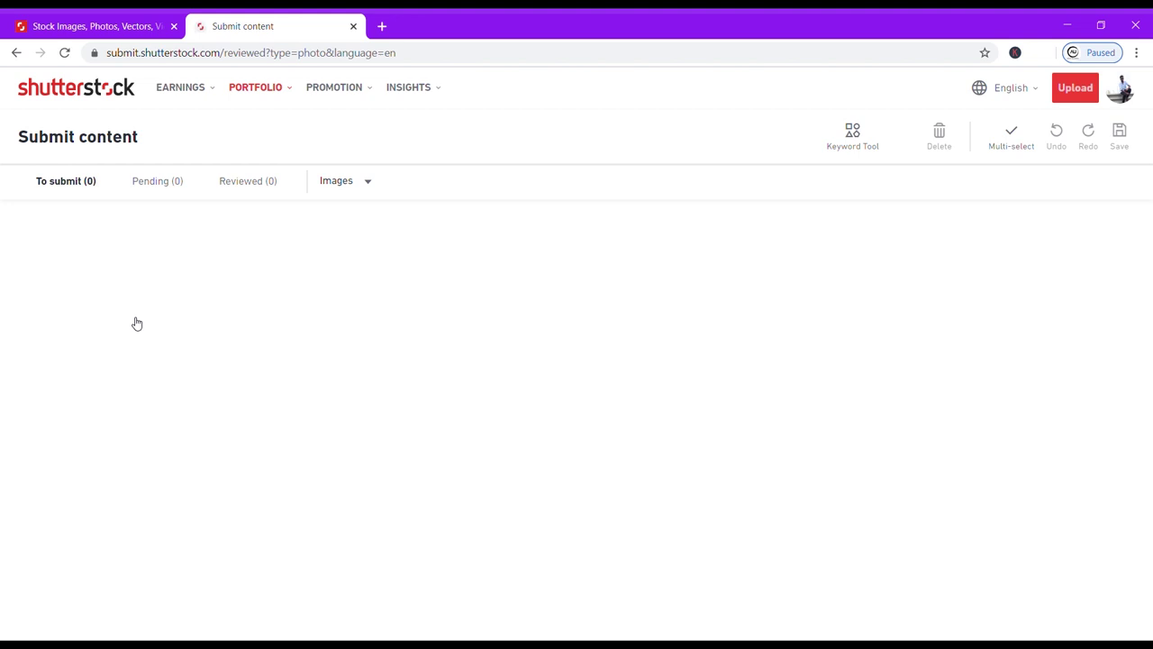
click(247, 185)
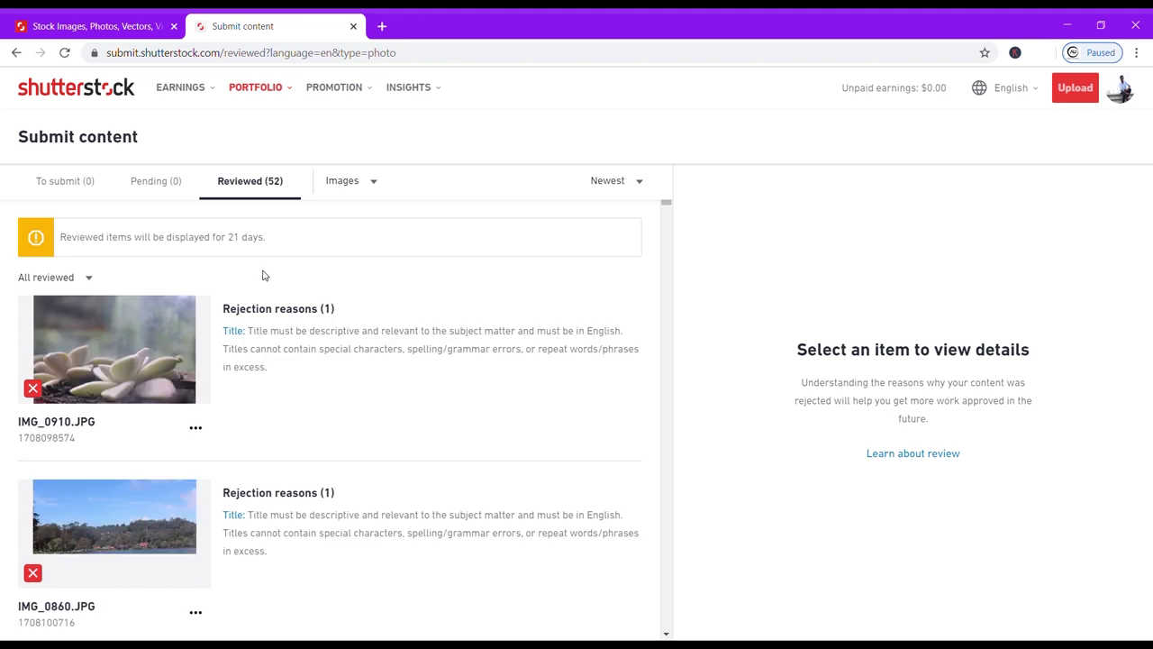
scroll(275, 328, down, 1)
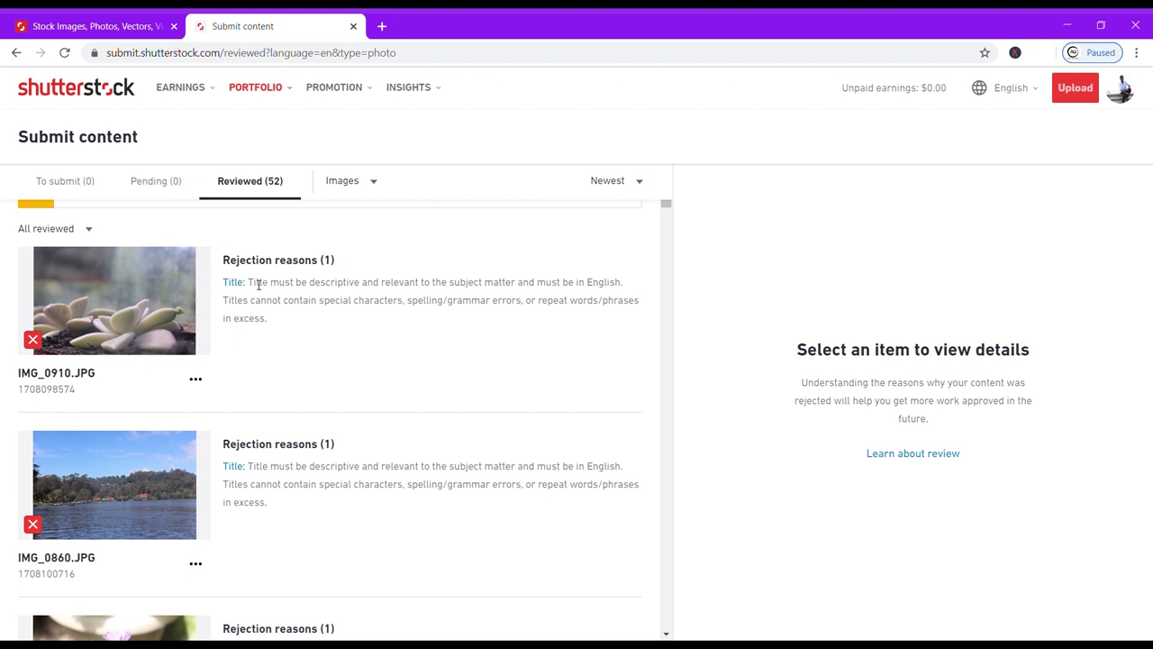
drag(254, 284, 543, 321)
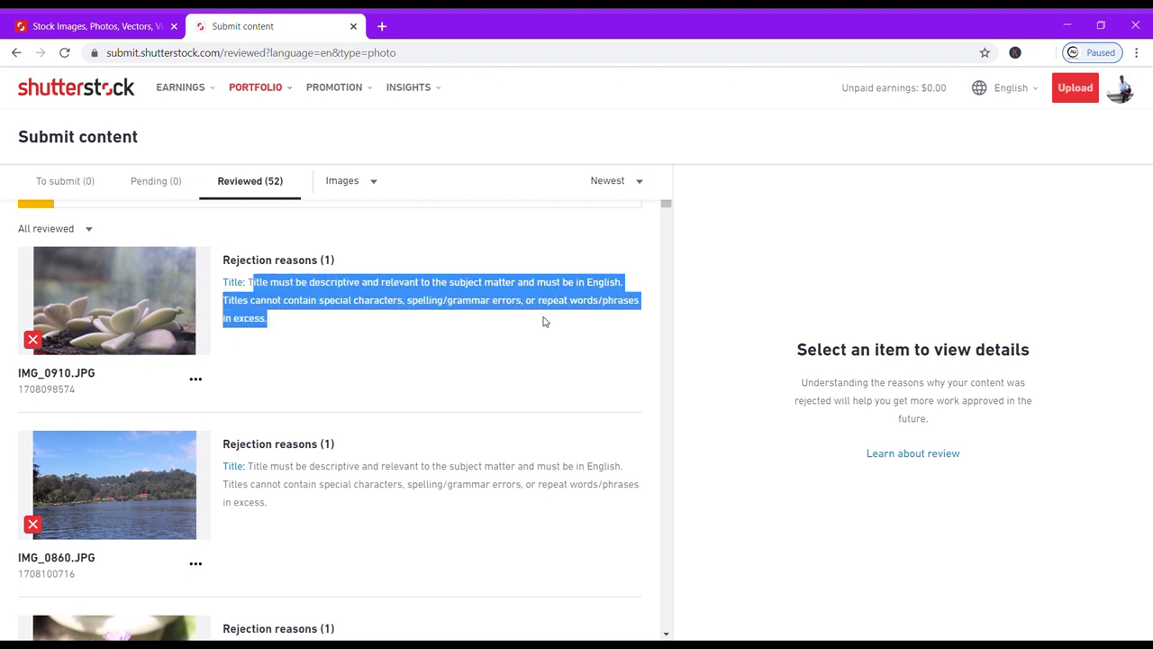
click(439, 286)
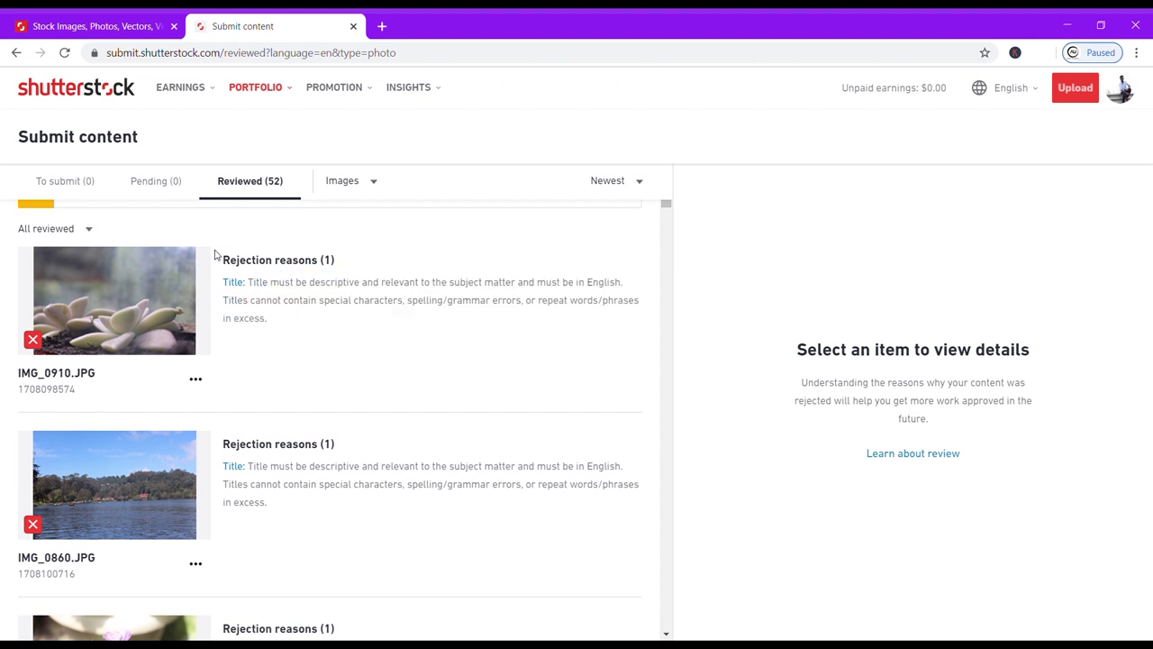
scroll(221, 438, down, 2)
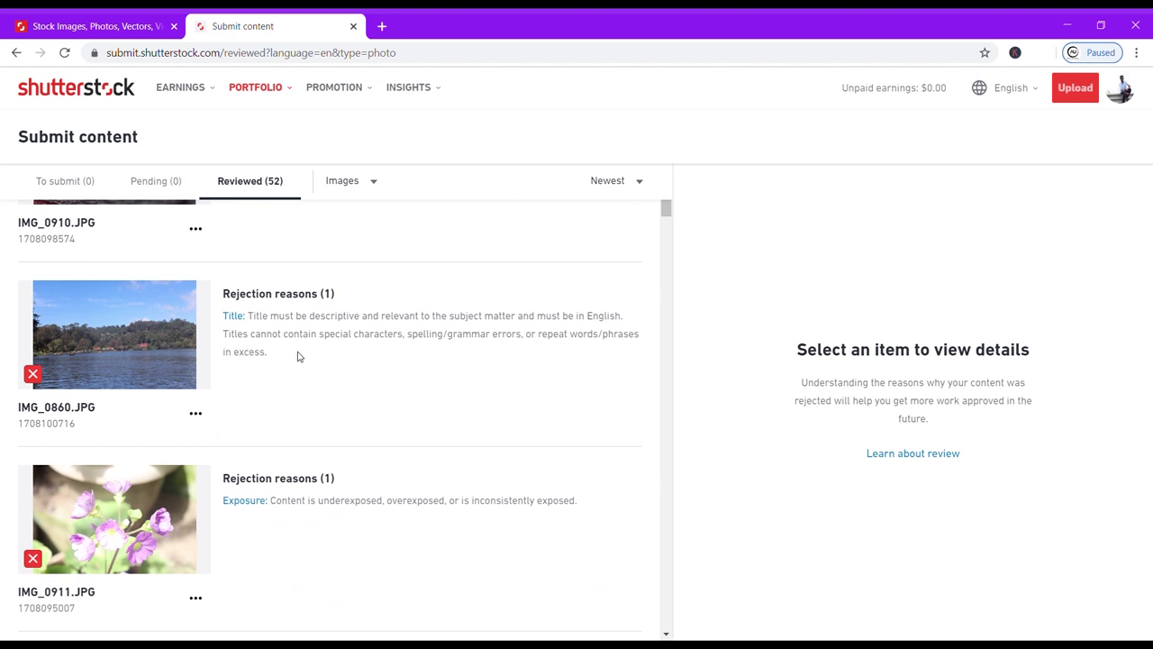
drag(269, 321, 370, 357)
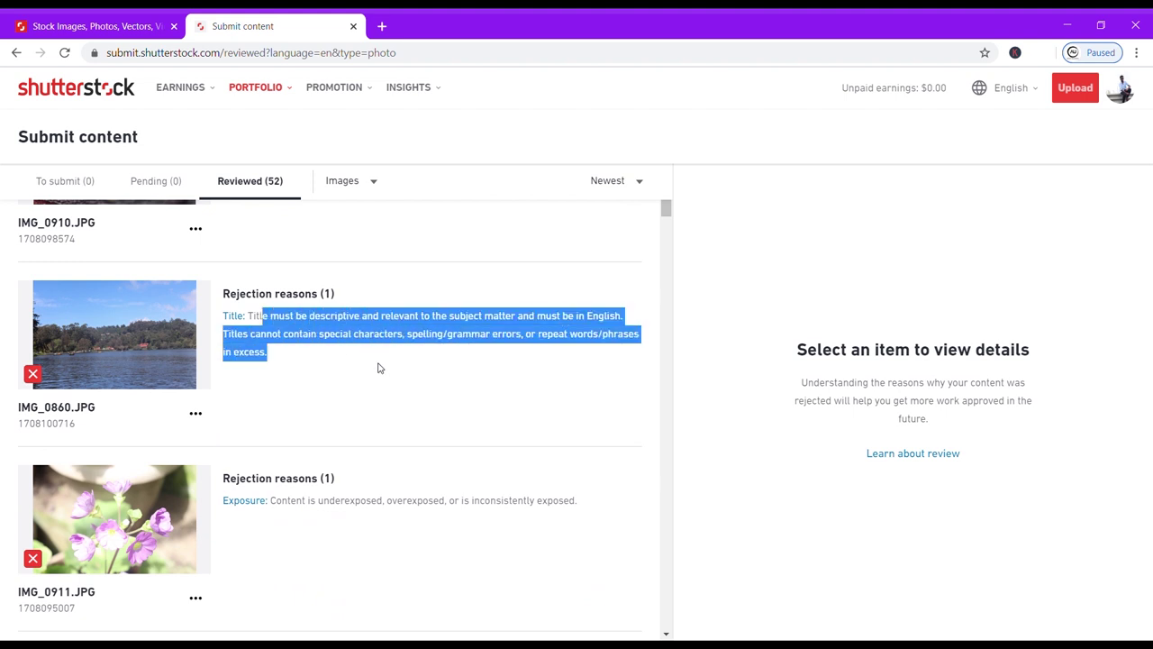
click(379, 367)
Read IMG_0911's Exposure rejection and IMG_0859's missing model release reason.
scroll(300, 334, down, 2)
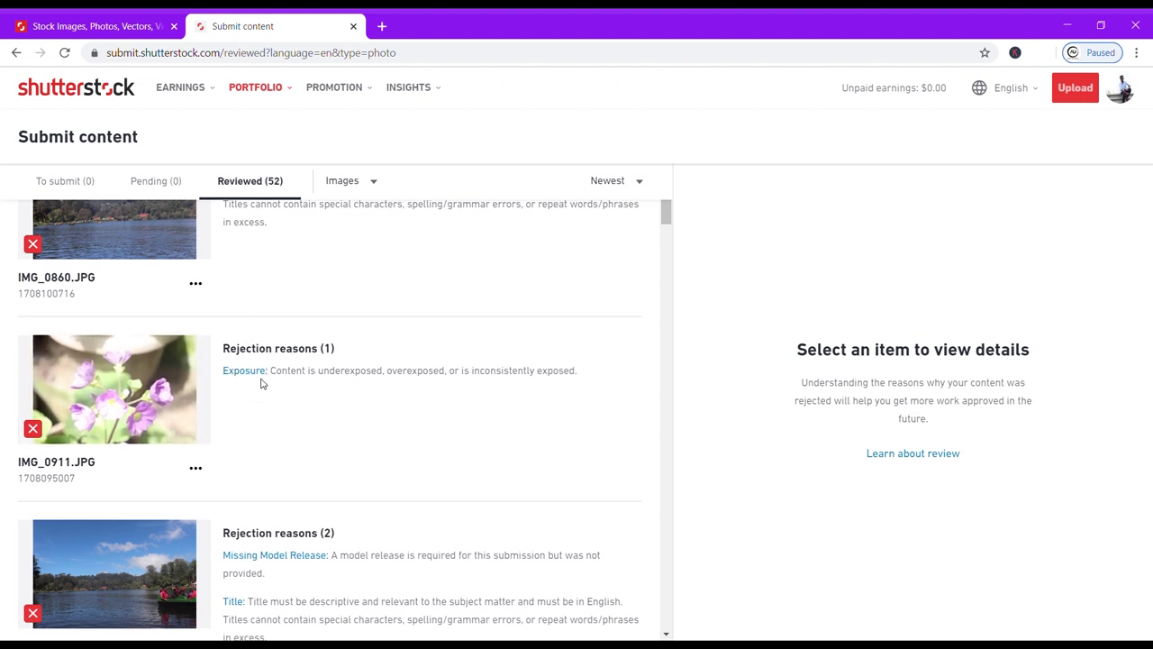
drag(276, 377, 583, 377)
click(510, 367)
scroll(228, 466, down, 2)
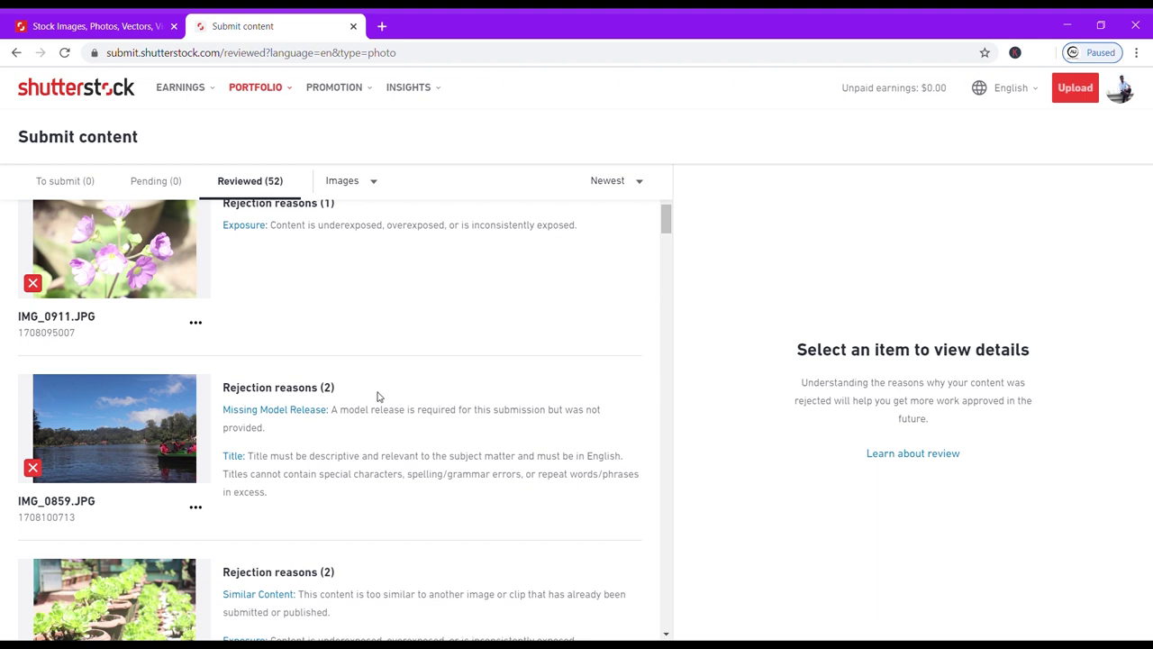
drag(343, 412, 436, 425)
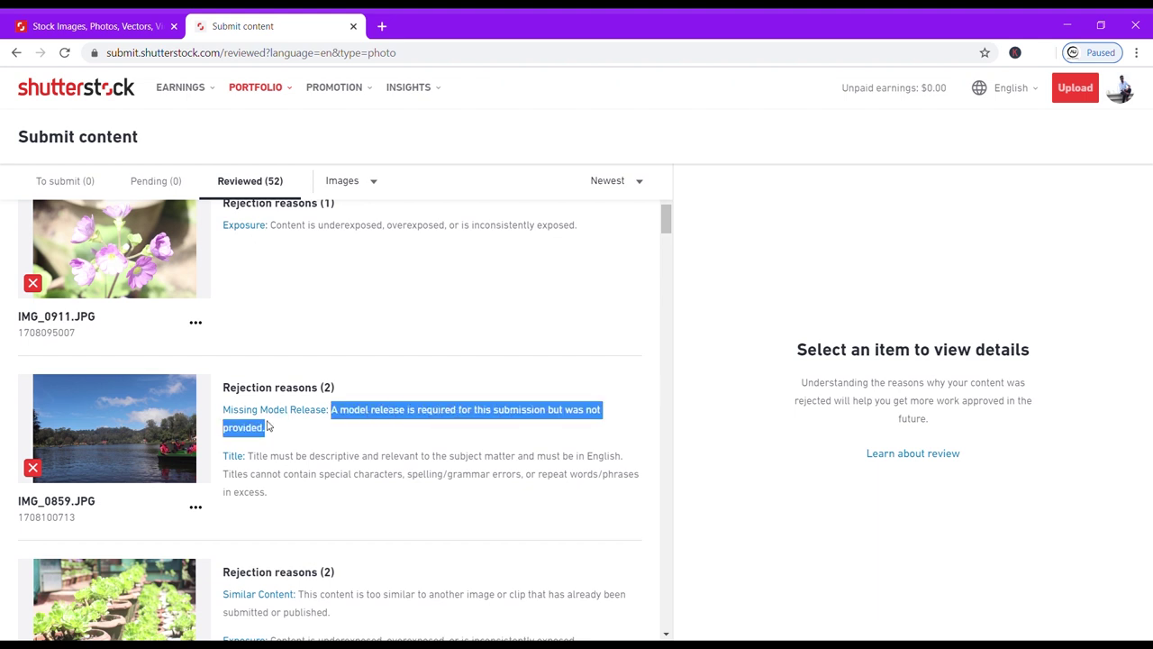
click(262, 460)
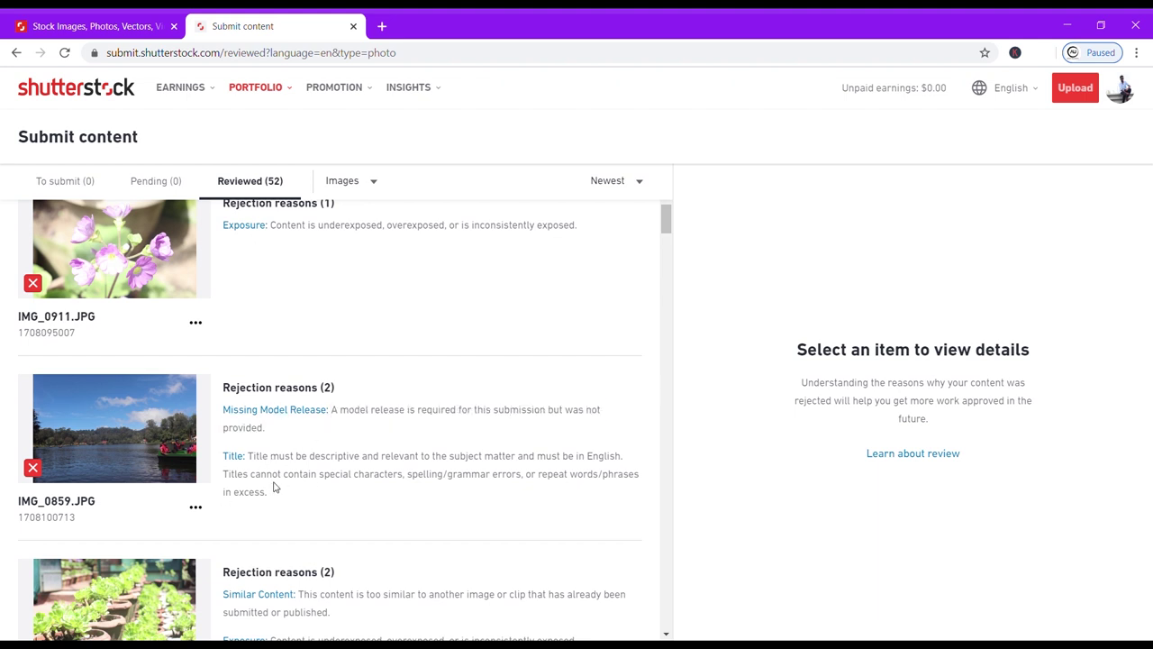
Read IMG_0908's Exposure rejection and IMG_0914's Focus rejection further down.
scroll(275, 487, down, 2)
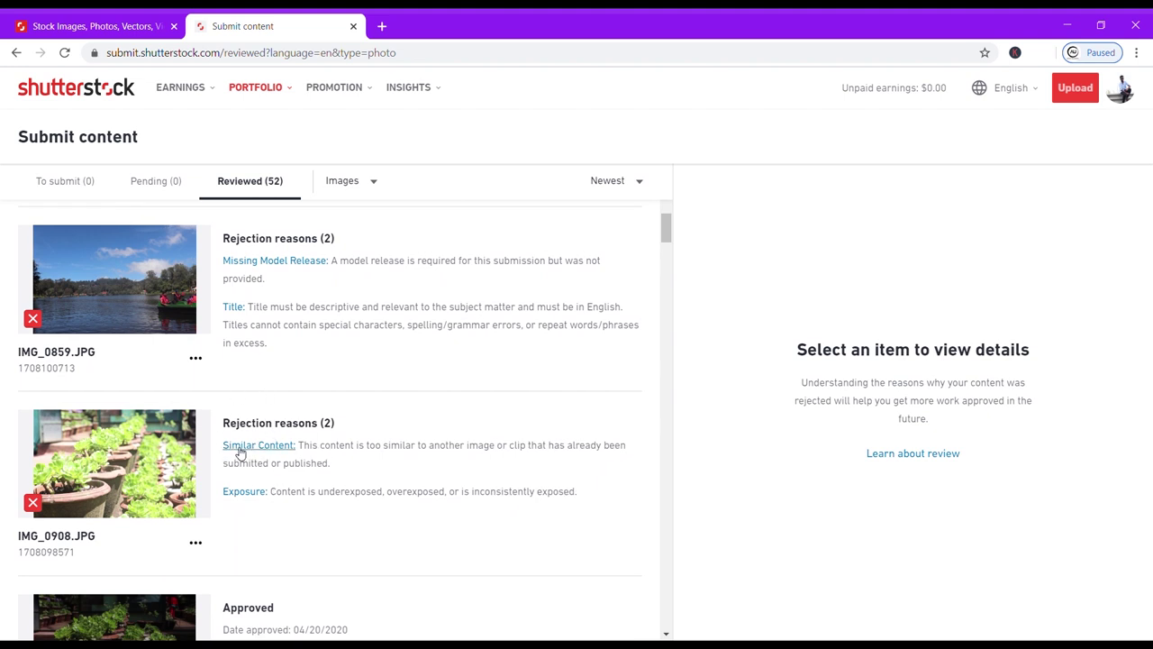
scroll(233, 494, down, 1)
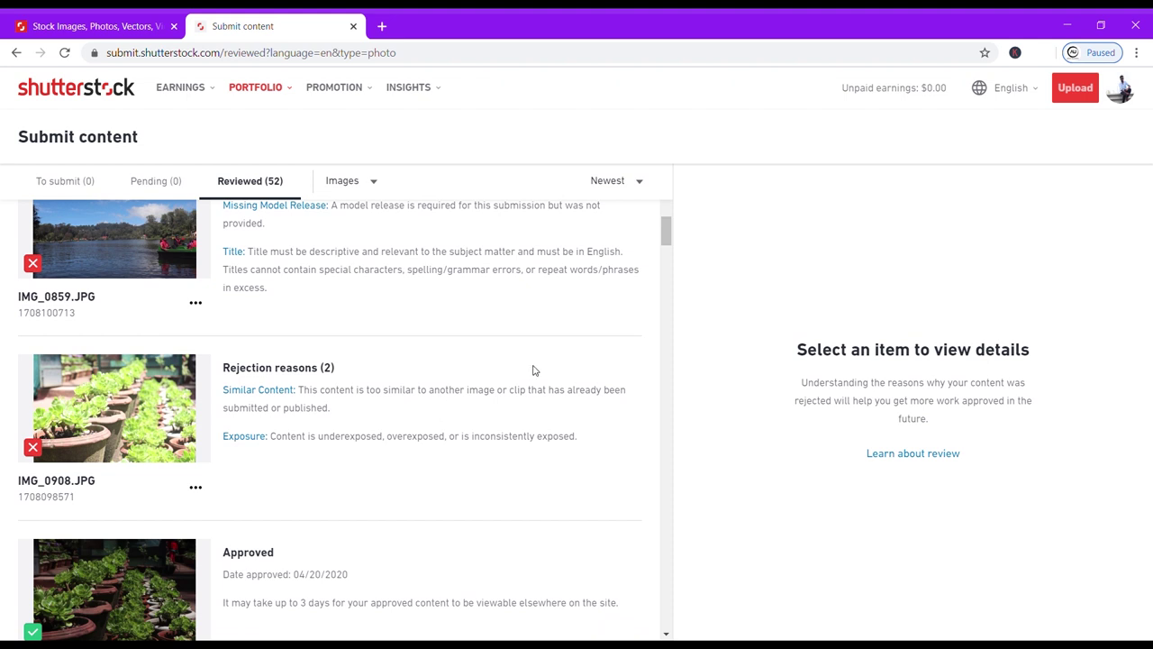
drag(272, 438, 481, 417)
click(288, 466)
scroll(202, 520, down, 2)
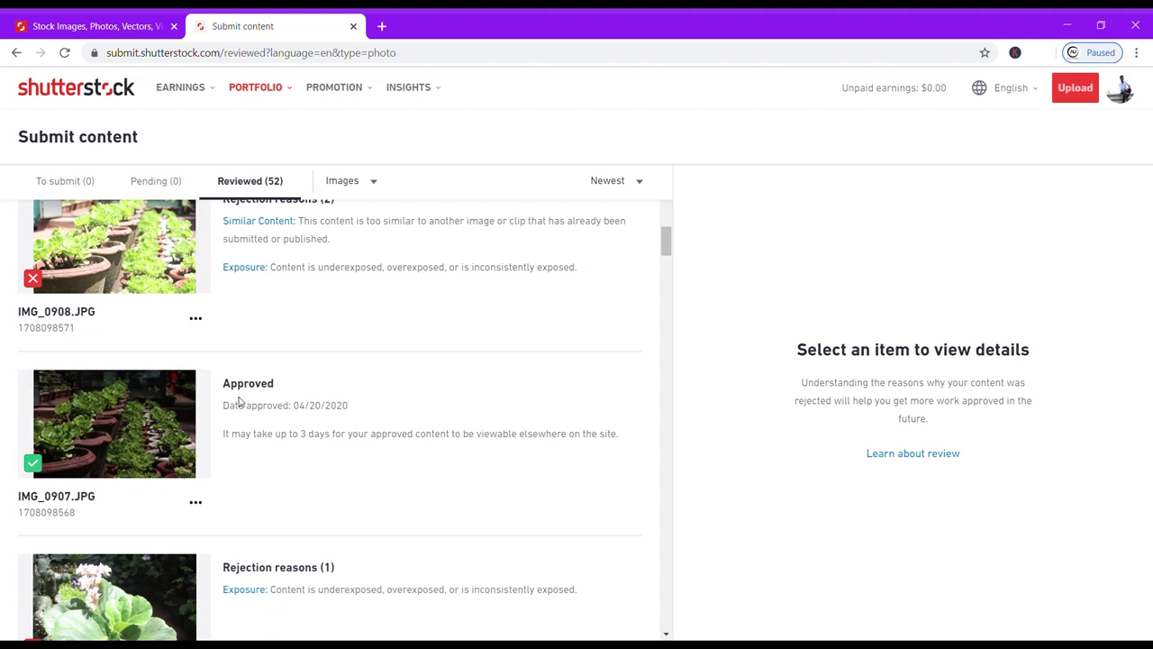
scroll(240, 473, down, 2)
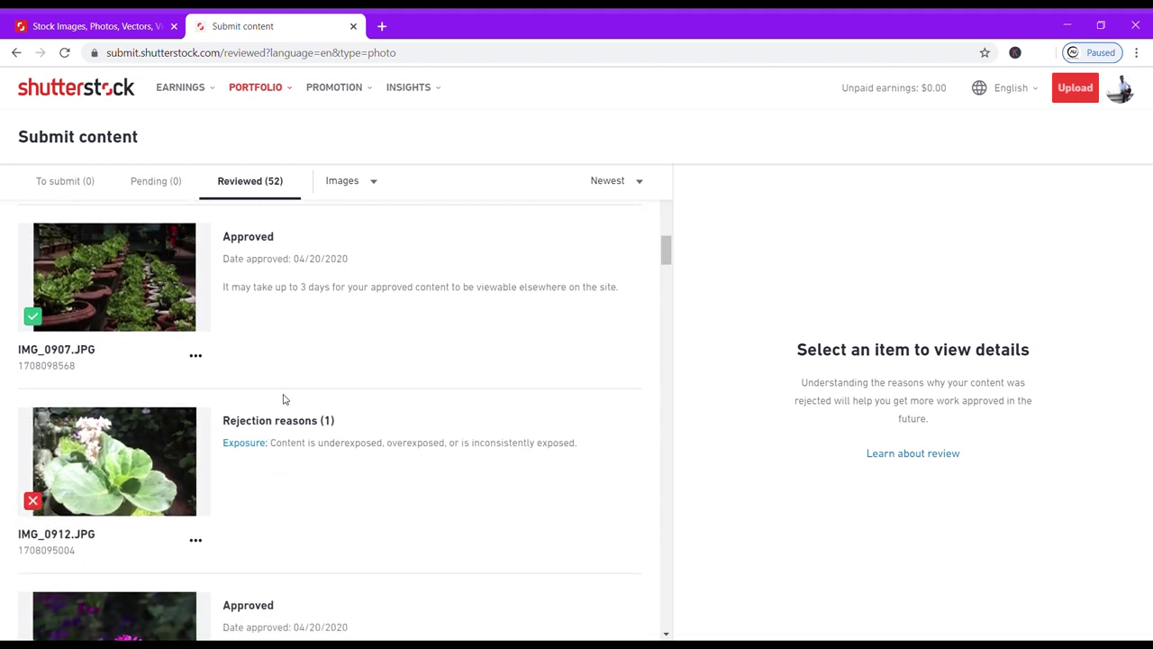
scroll(237, 561, down, 2)
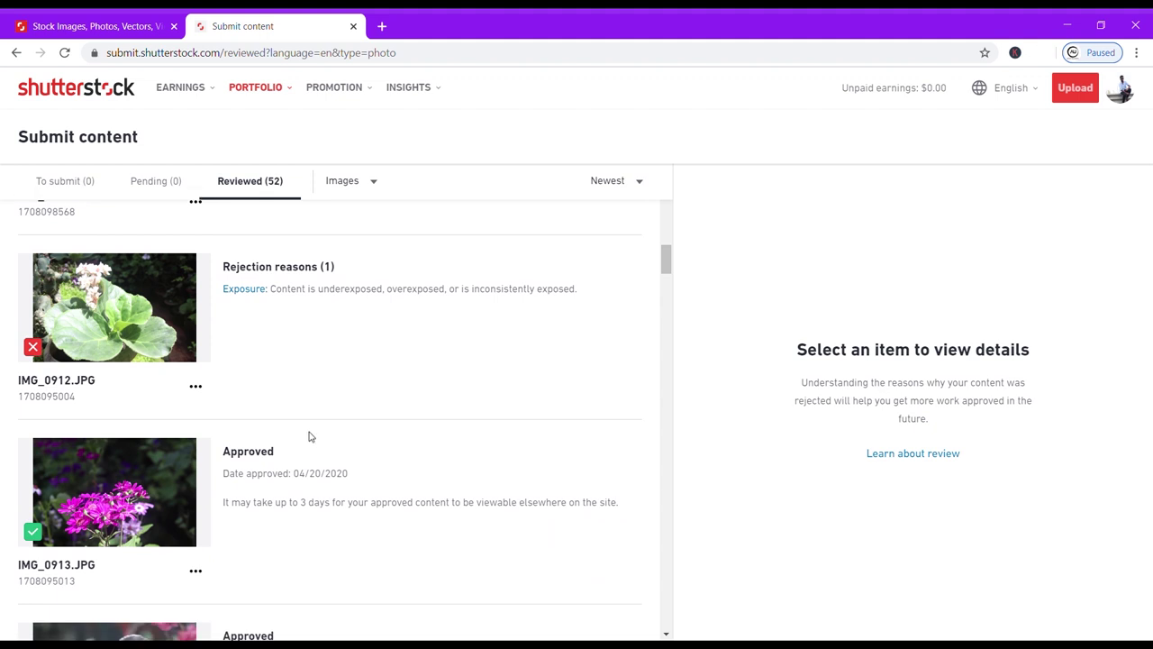
scroll(215, 563, down, 4)
scroll(215, 559, down, 2)
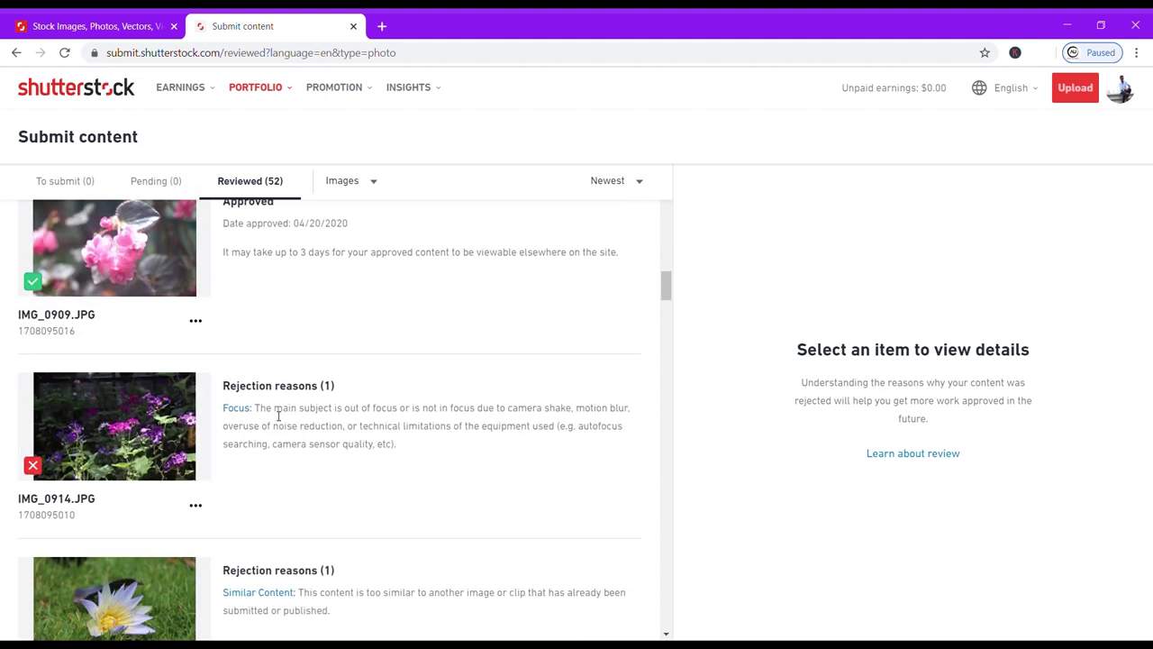
drag(262, 411, 430, 457)
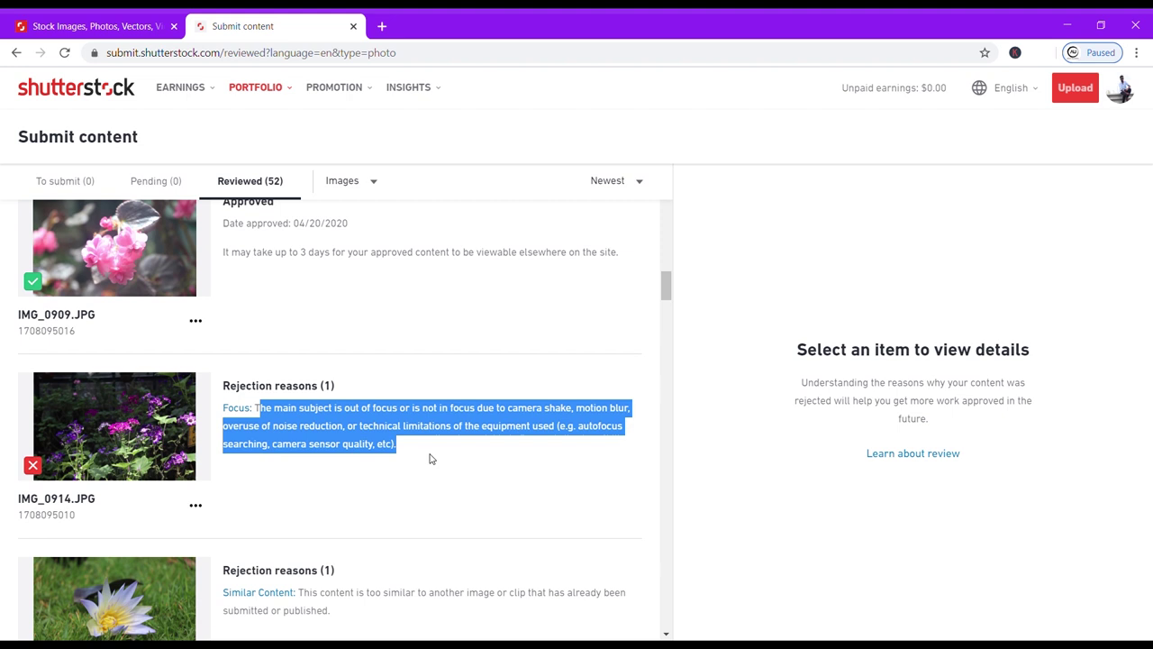
click(259, 410)
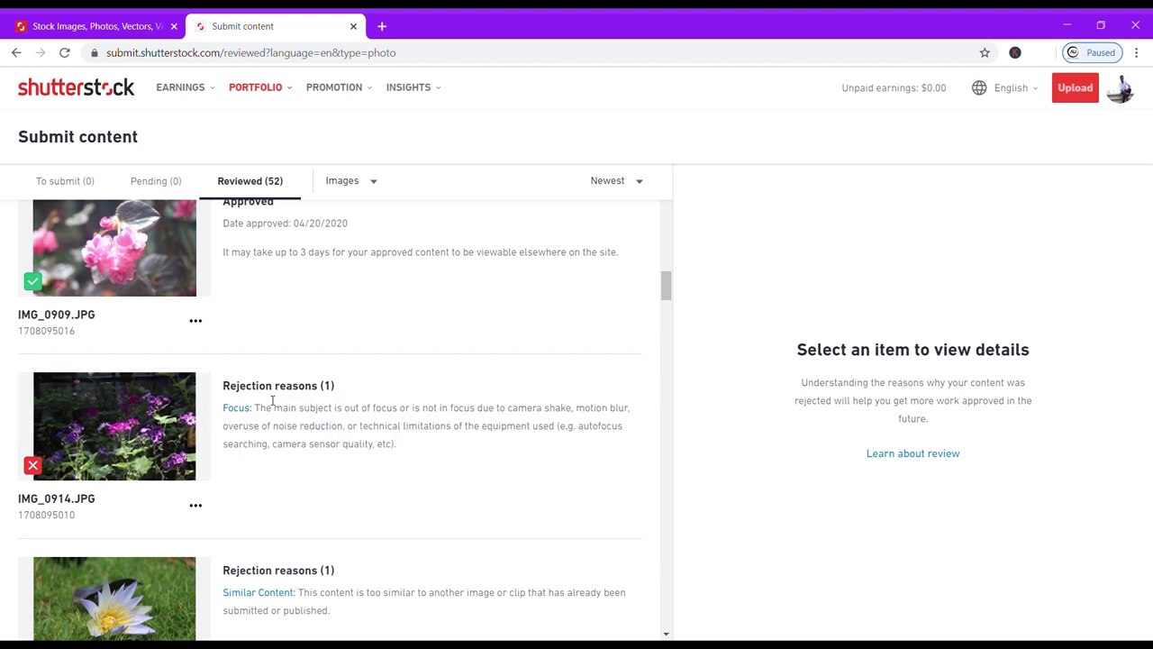
Scroll far down the Reviewed list to the rejected IMG_0964.
scroll(234, 466, down, 2)
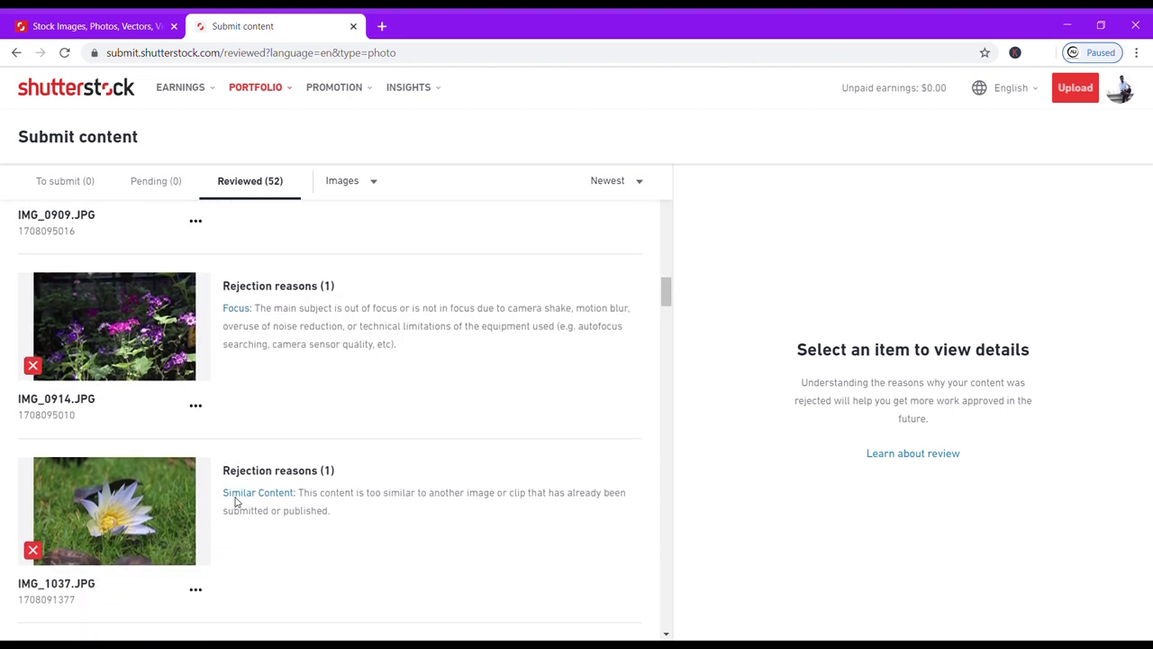
scroll(241, 502, down, 1)
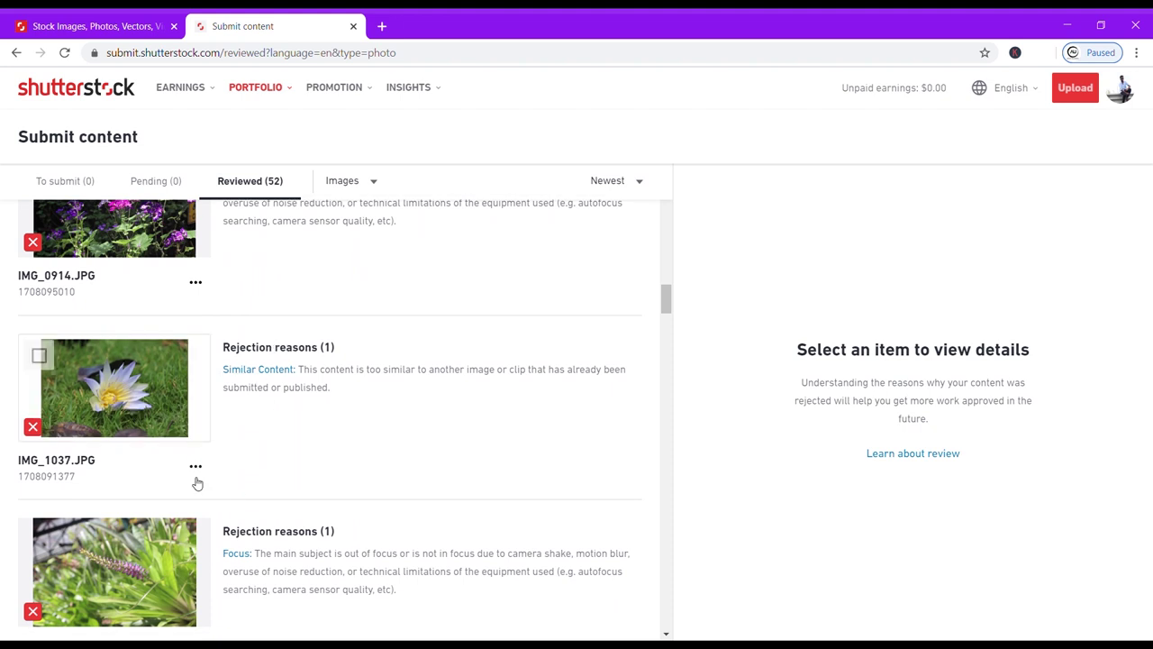
scroll(195, 481, down, 2)
scroll(151, 586, down, 3)
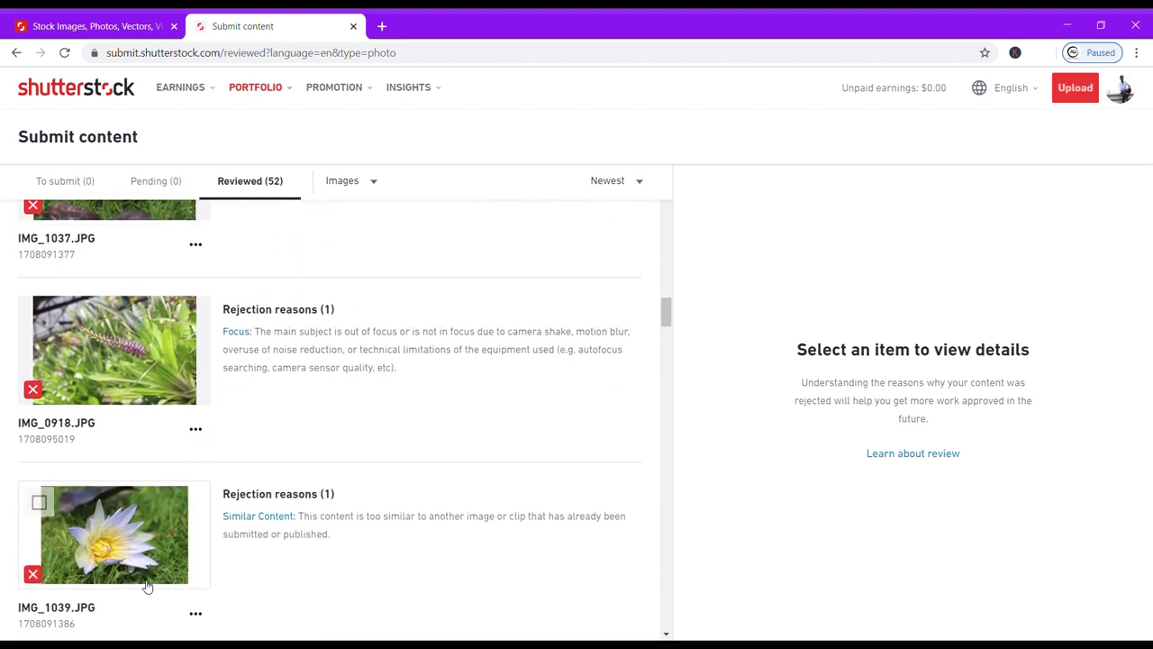
scroll(150, 582, down, 1)
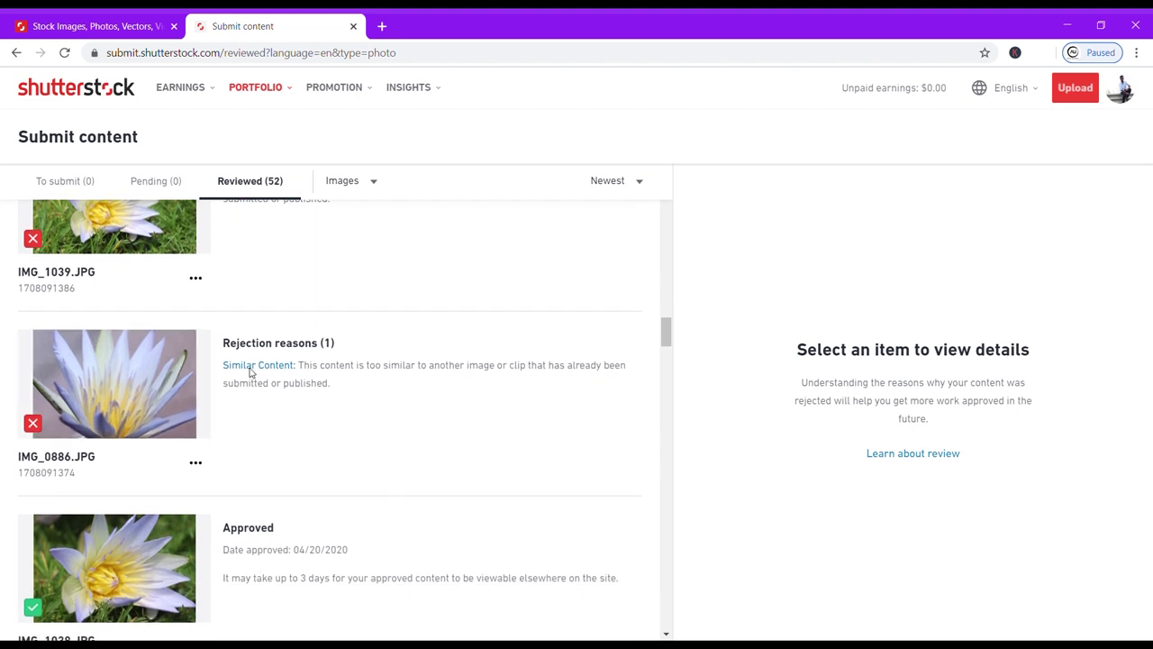
scroll(270, 473, down, 1)
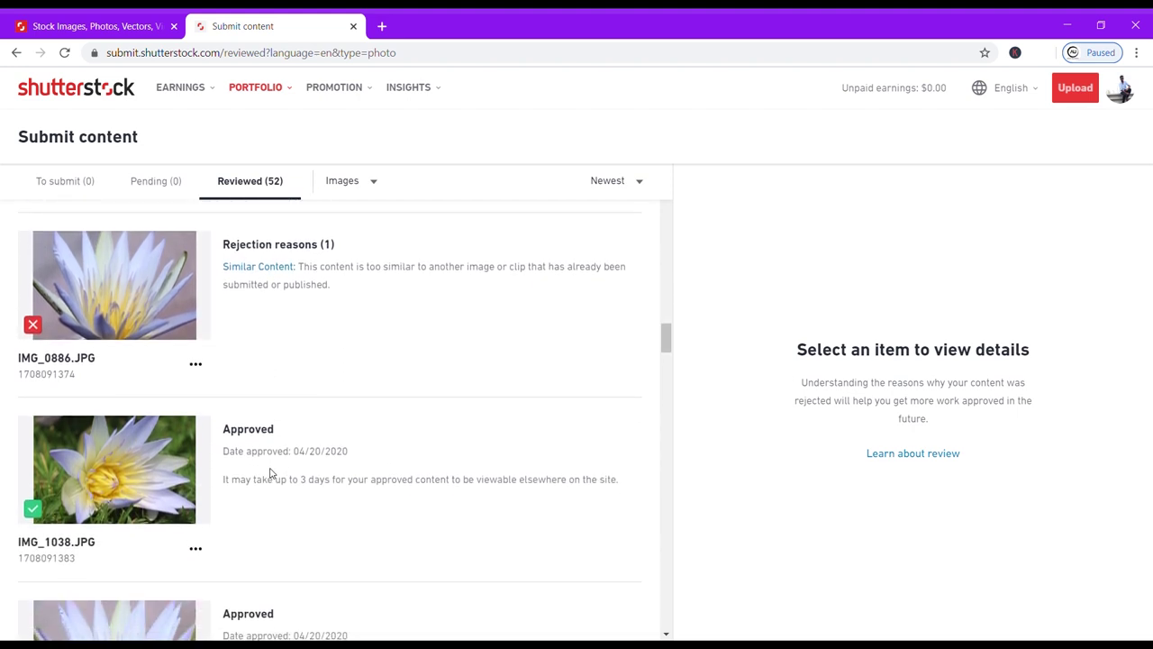
scroll(271, 473, down, 1)
scroll(270, 473, down, 1)
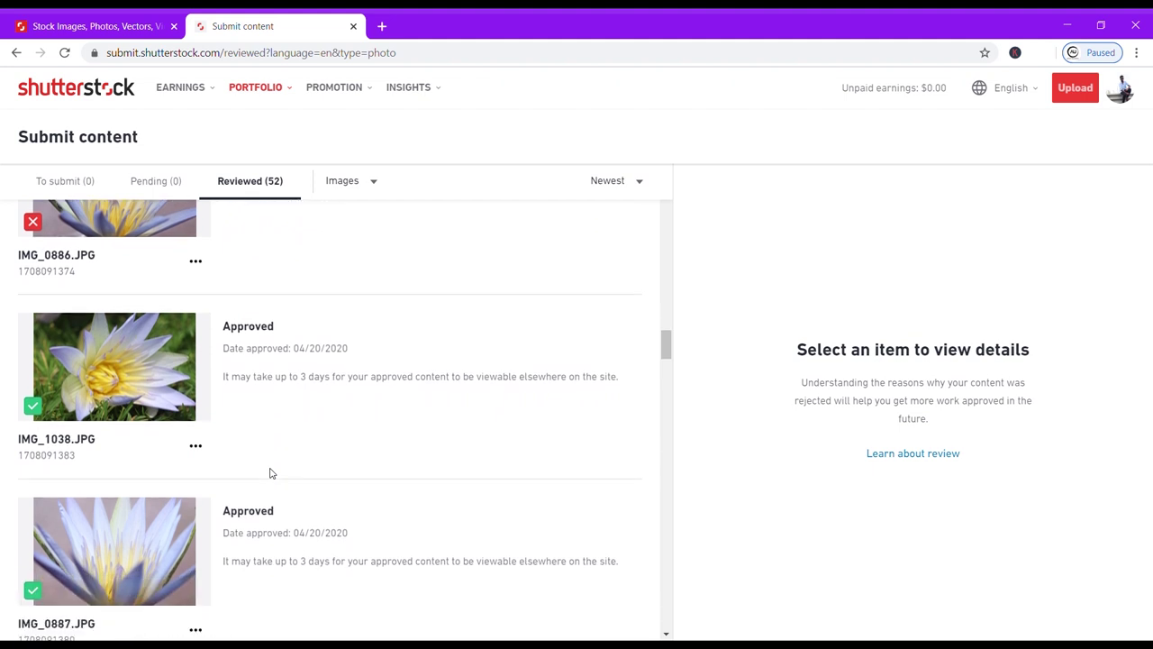
scroll(271, 473, down, 2)
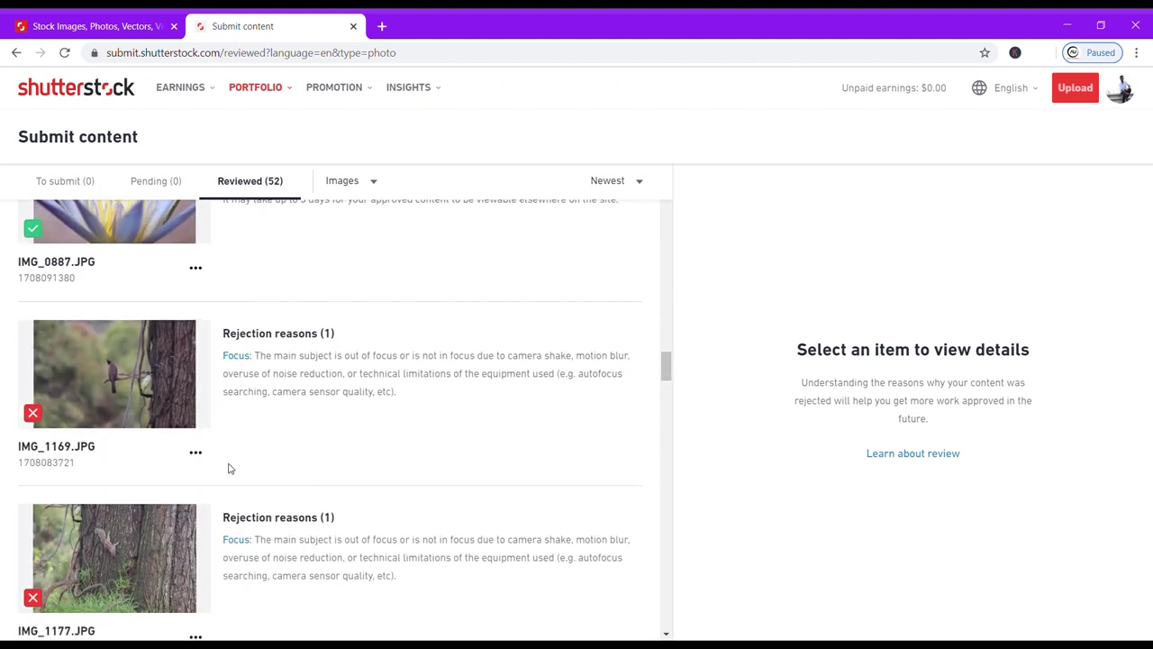
scroll(229, 468, down, 5)
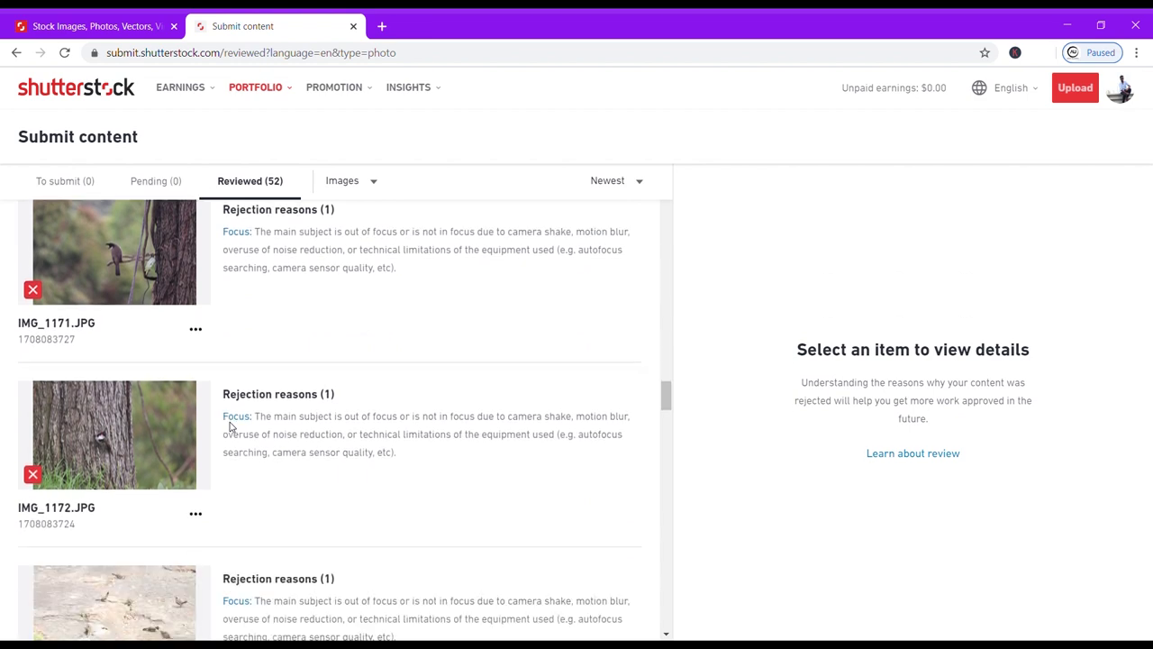
scroll(229, 426, down, 5)
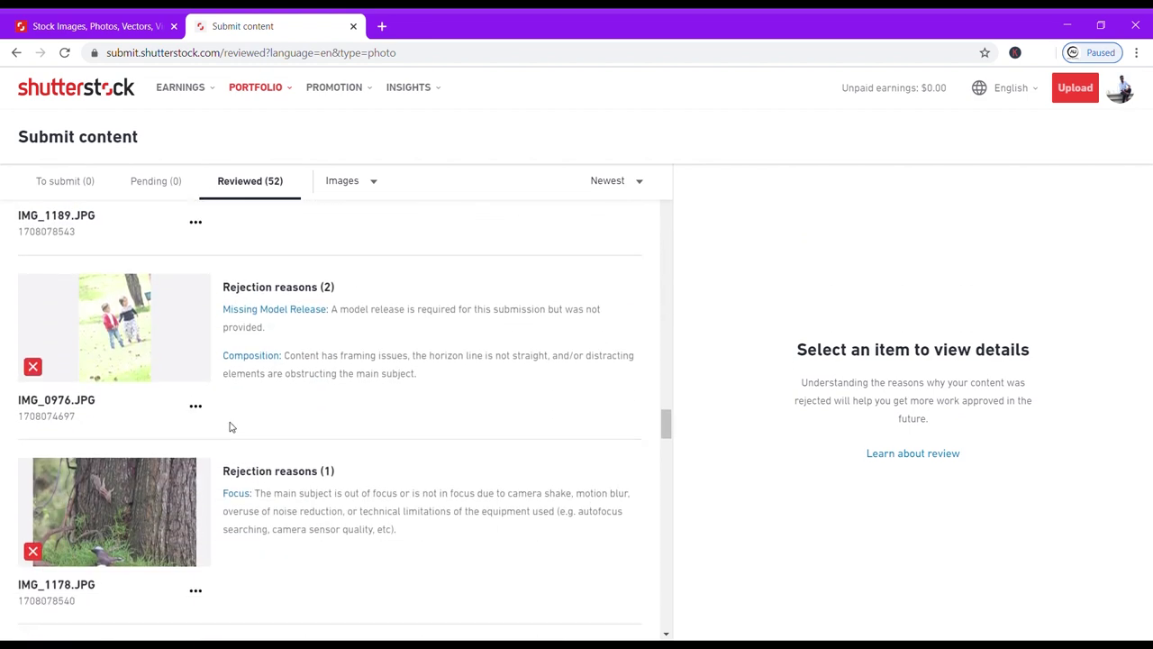
scroll(230, 426, down, 3)
scroll(232, 425, down, 3)
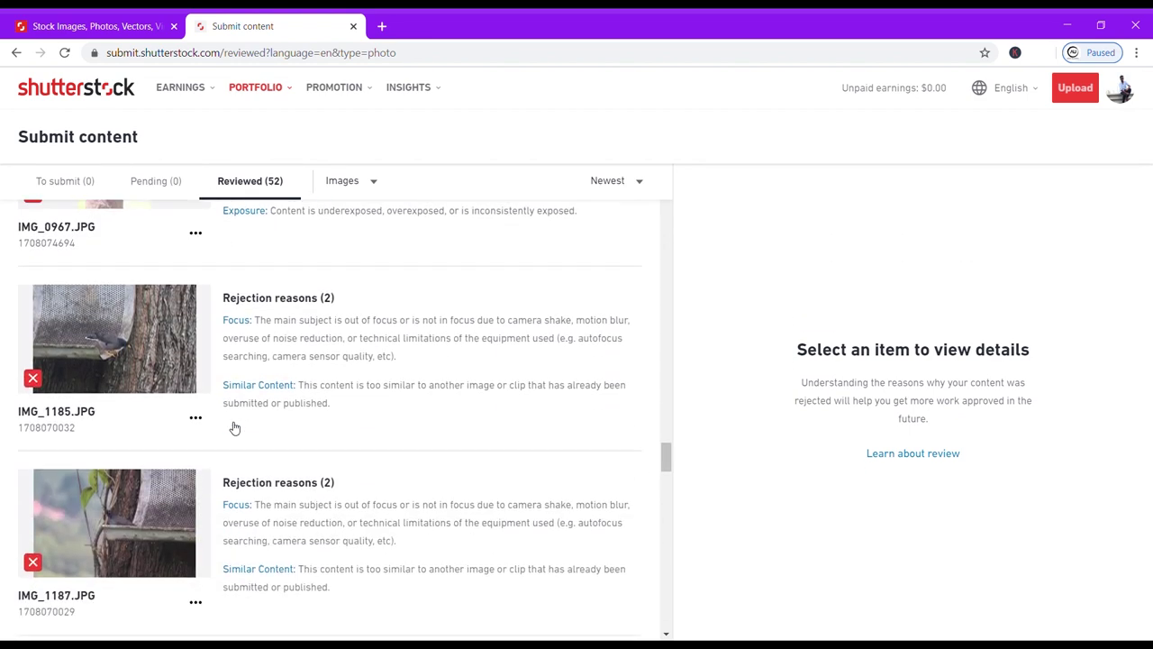
scroll(232, 427, down, 6)
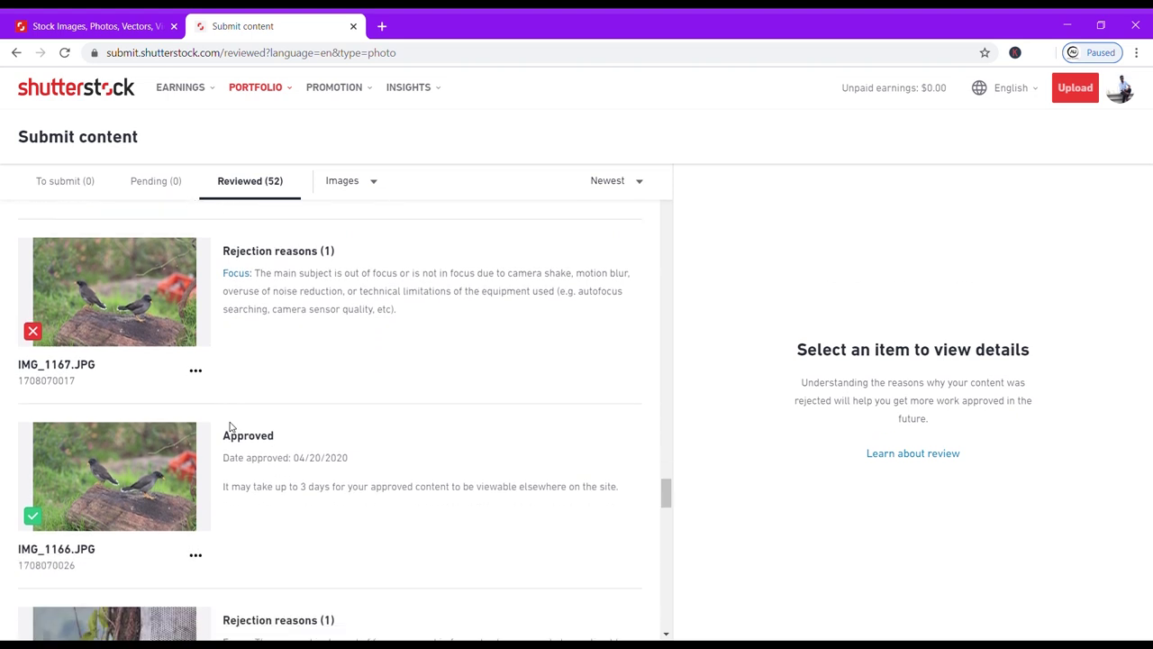
scroll(230, 426, down, 8)
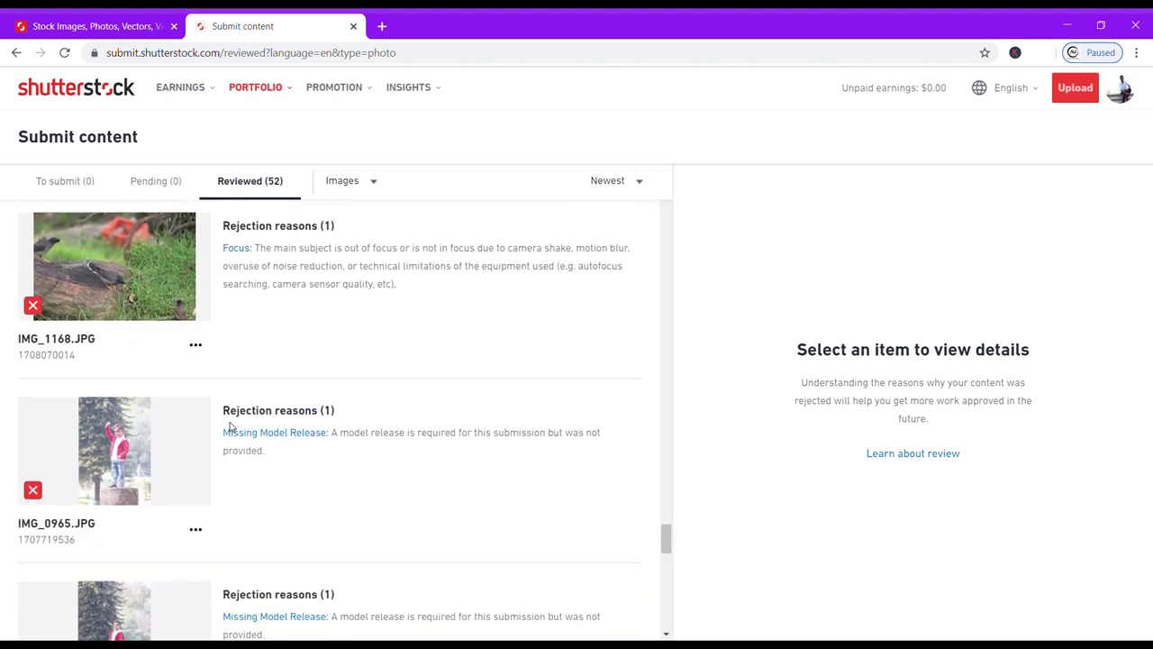
scroll(229, 426, down, 1)
scroll(230, 426, down, 1)
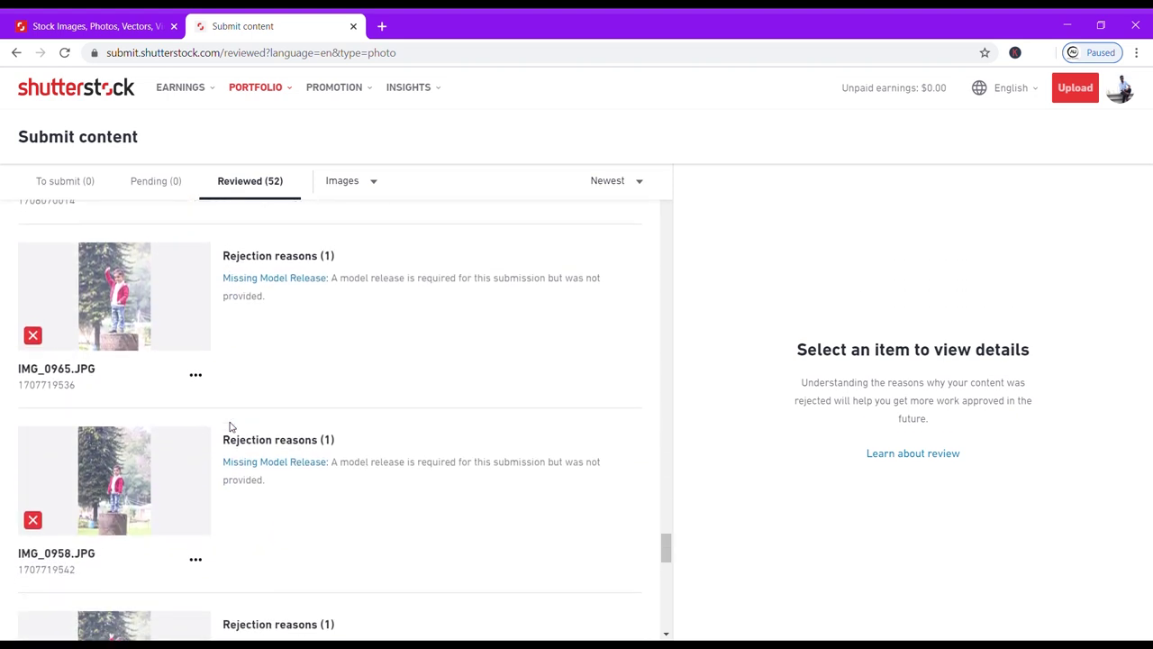
Highlight IMG_0964's Missing Model Release reason, then continue down to IMG_0960.
drag(338, 273, 470, 294)
click(353, 270)
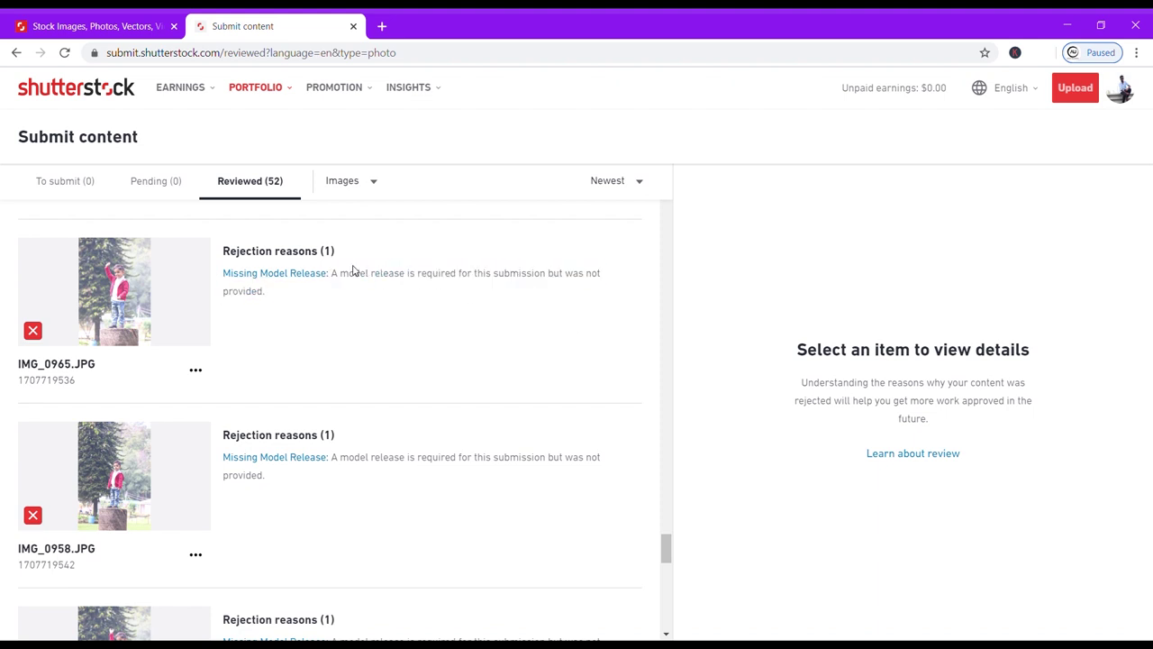
scroll(202, 410, down, 2)
scroll(203, 408, down, 3)
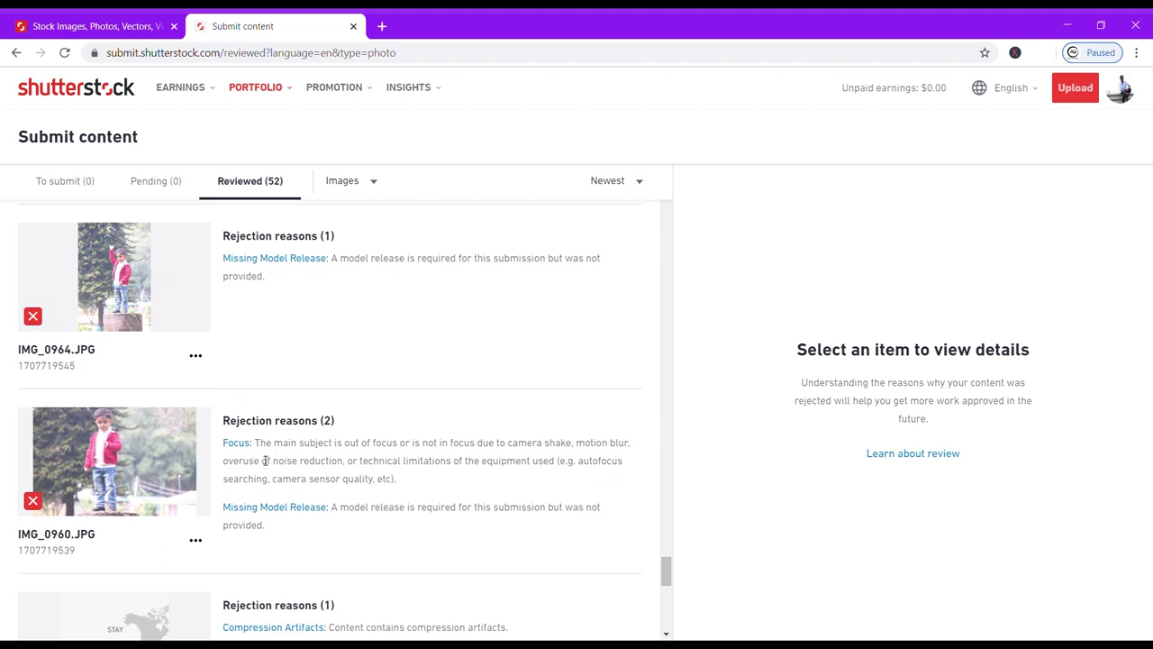
scroll(265, 461, down, 2)
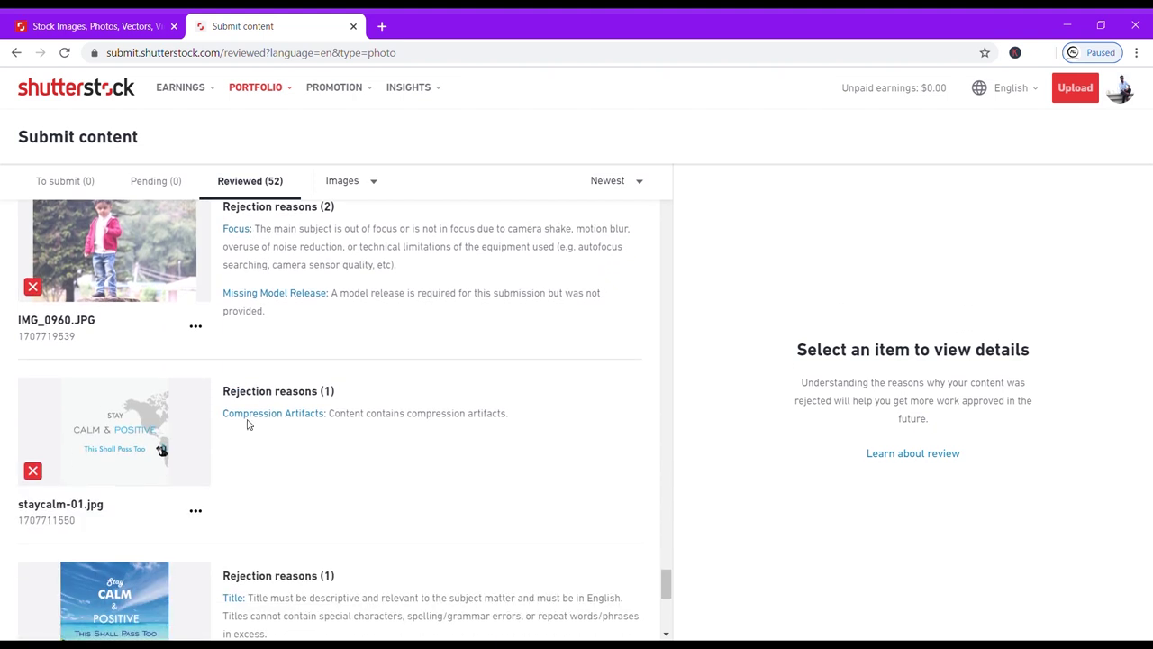
Read the Compression Artifacts, Title and 3D Title/Keywords rejection explanations.
drag(335, 417, 532, 420)
click(330, 453)
scroll(325, 403, down, 2)
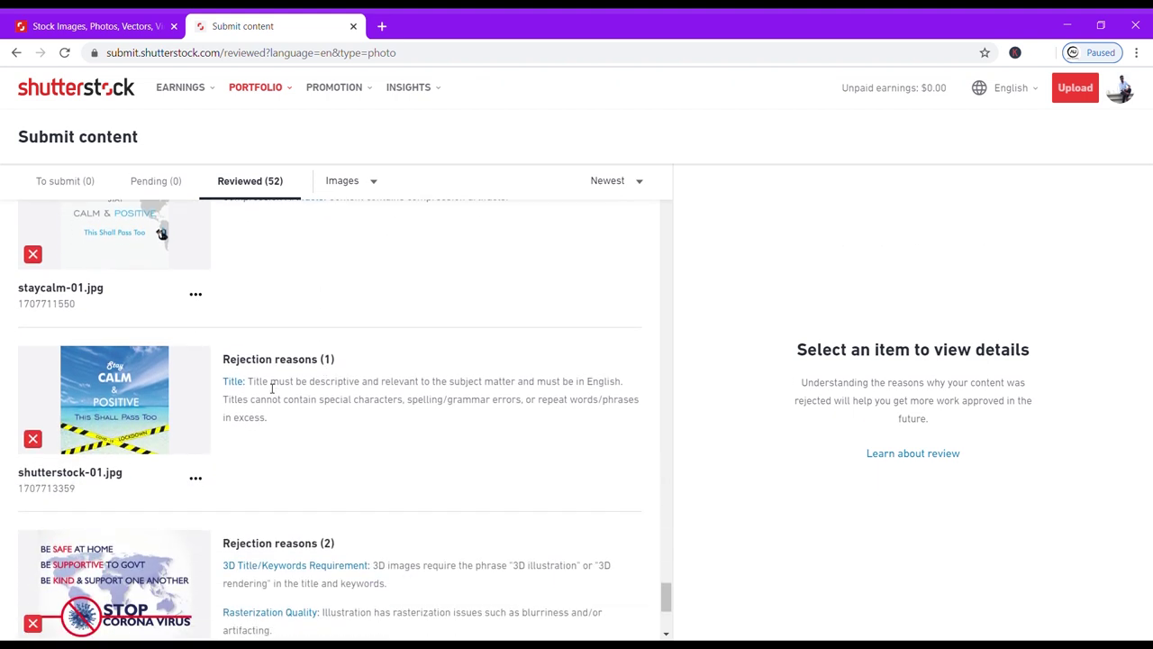
drag(271, 388, 509, 416)
click(414, 384)
scroll(310, 441, down, 1)
scroll(311, 441, down, 1)
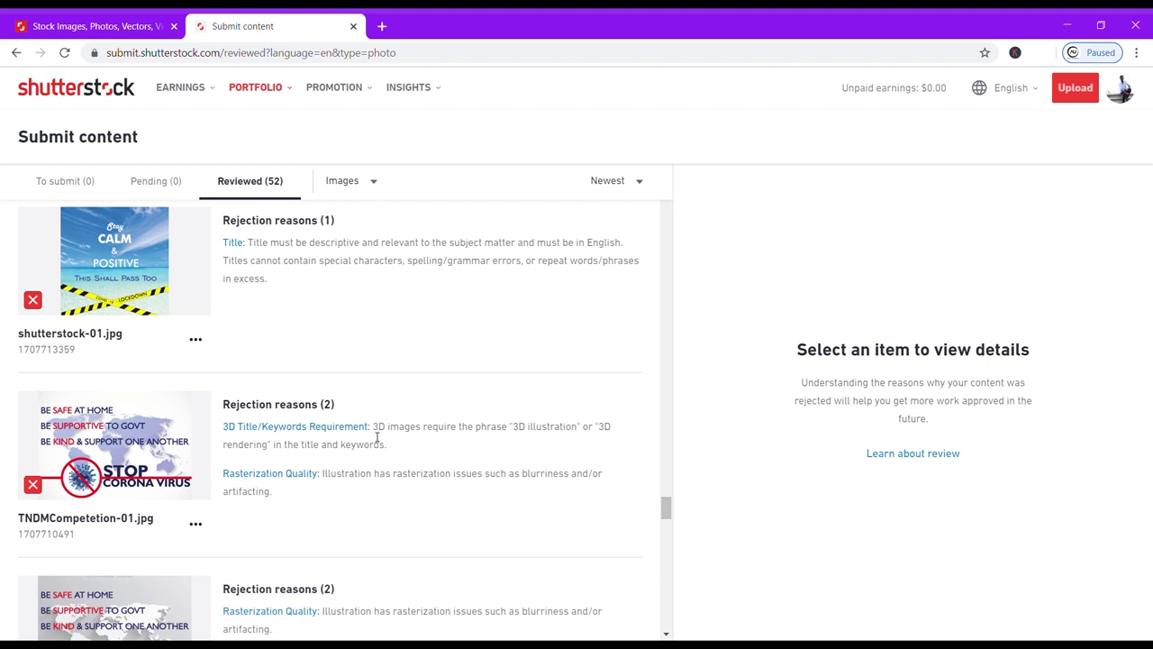
drag(372, 427, 518, 442)
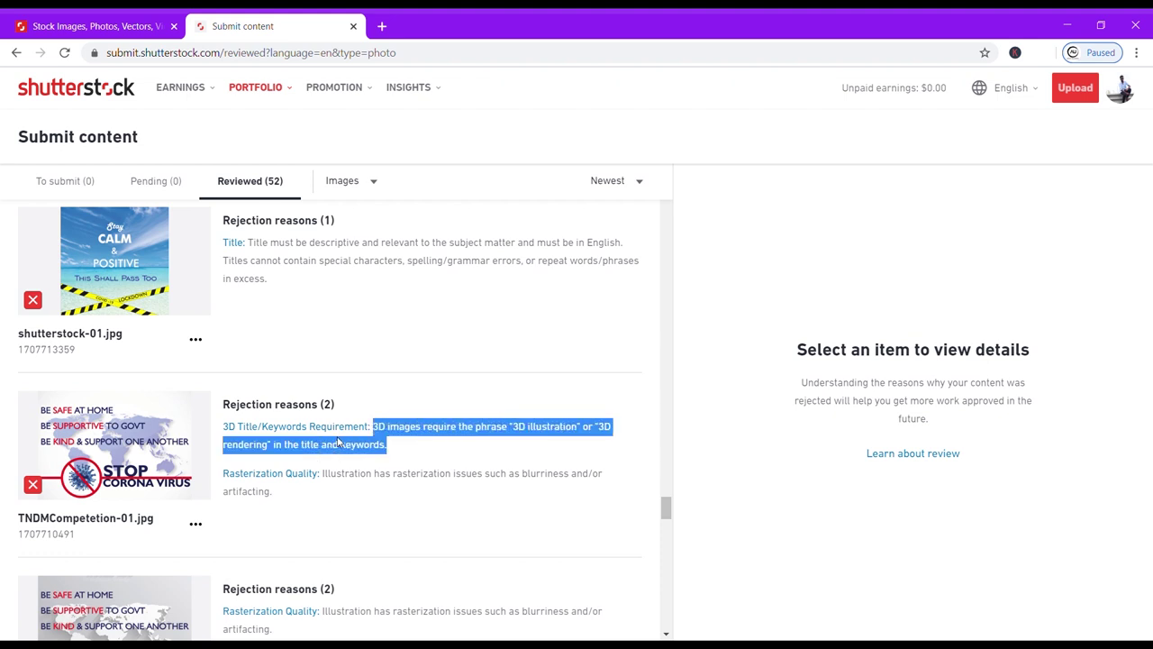
click(290, 496)
Read the Rasterization Quality blurriness reason and stayCalm-01.jpg's Illustration Designation rejection.
scroll(329, 469, down, 1)
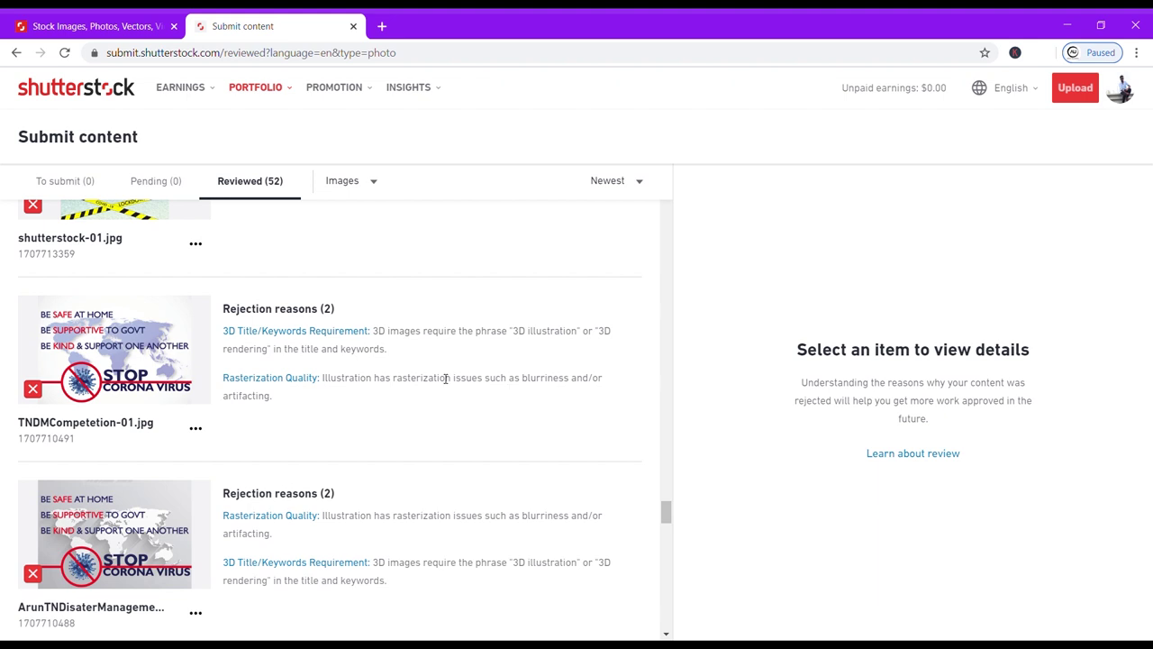
drag(522, 382, 583, 388)
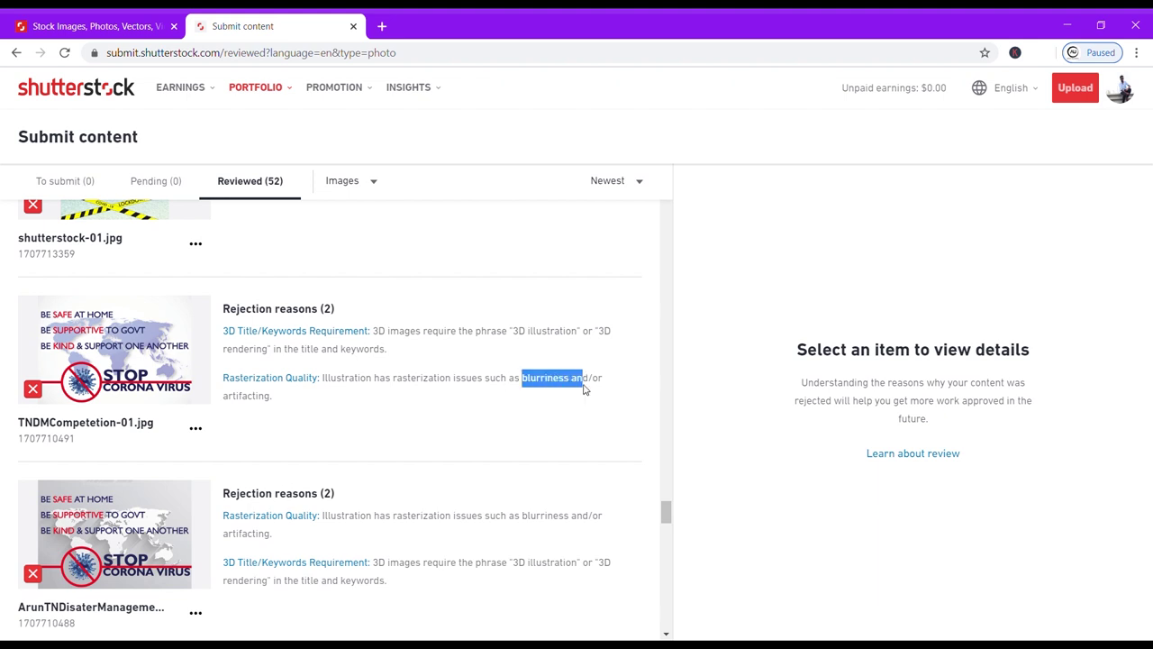
click(584, 387)
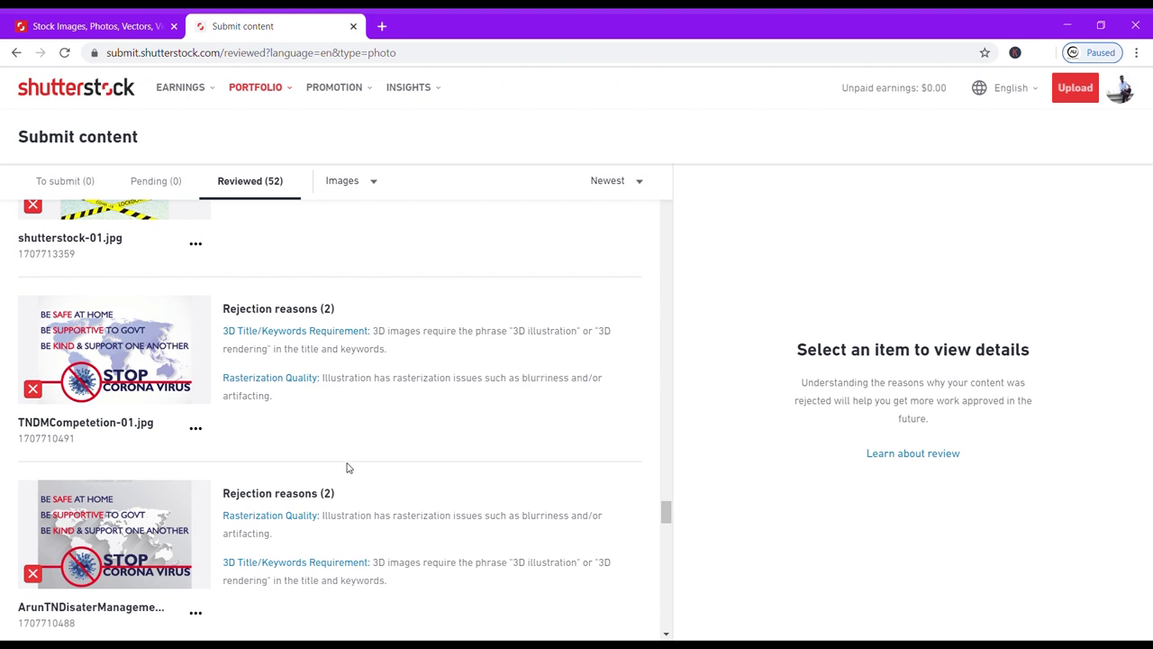
scroll(347, 467, down, 2)
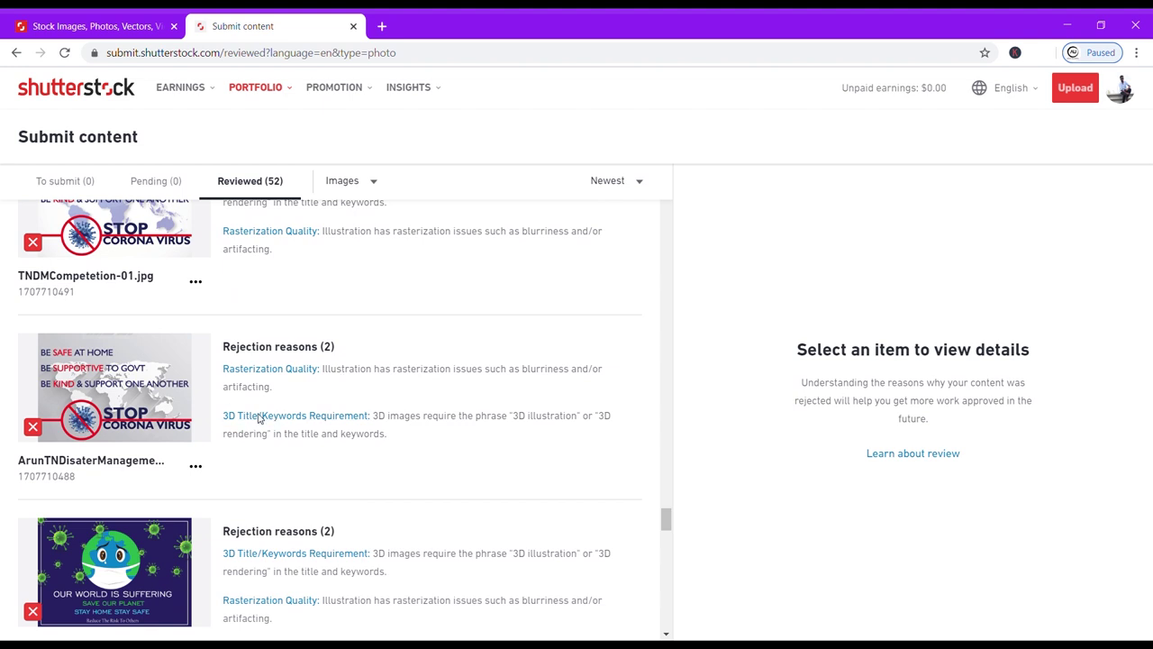
scroll(221, 498, down, 2)
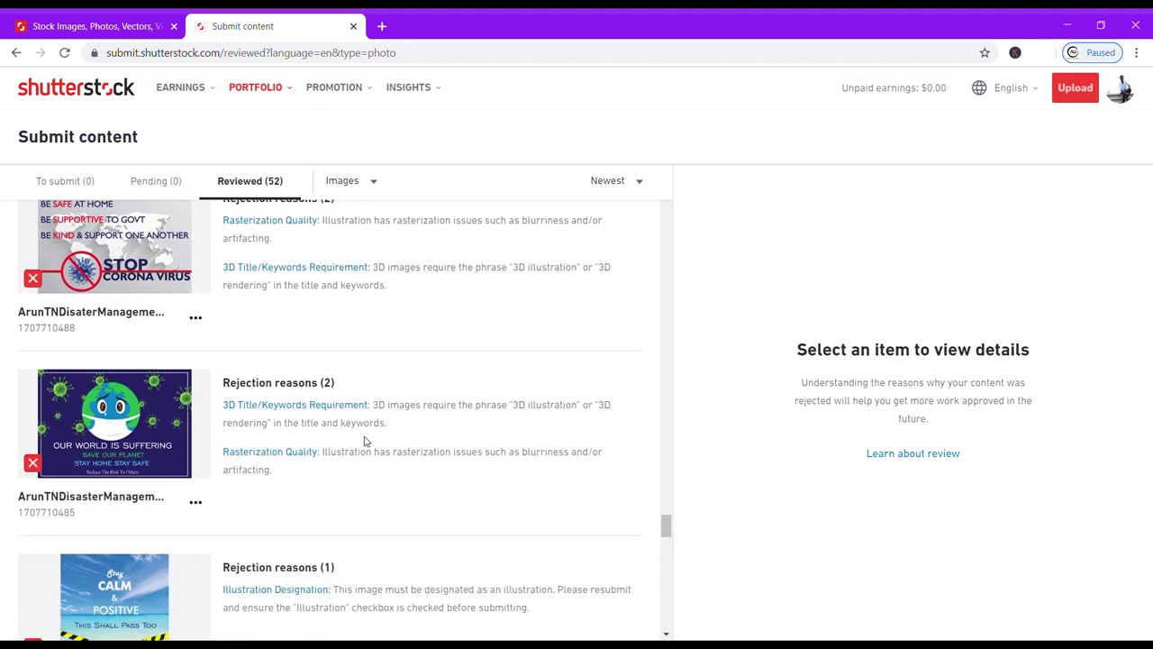
scroll(365, 440, down, 2)
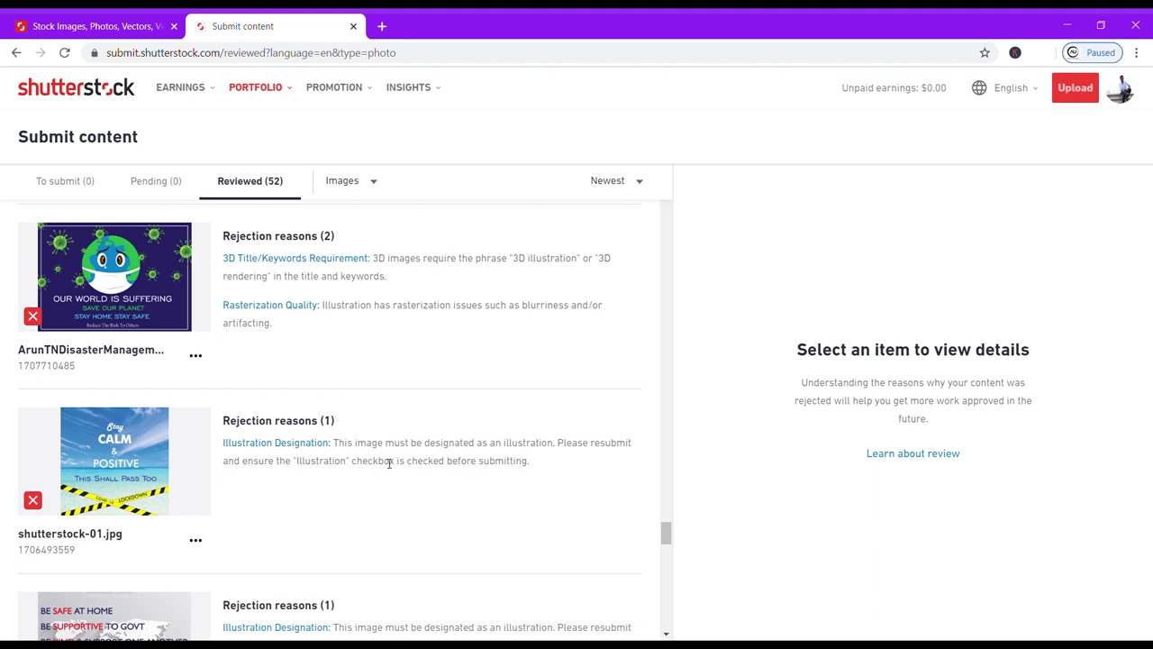
drag(339, 443, 542, 459)
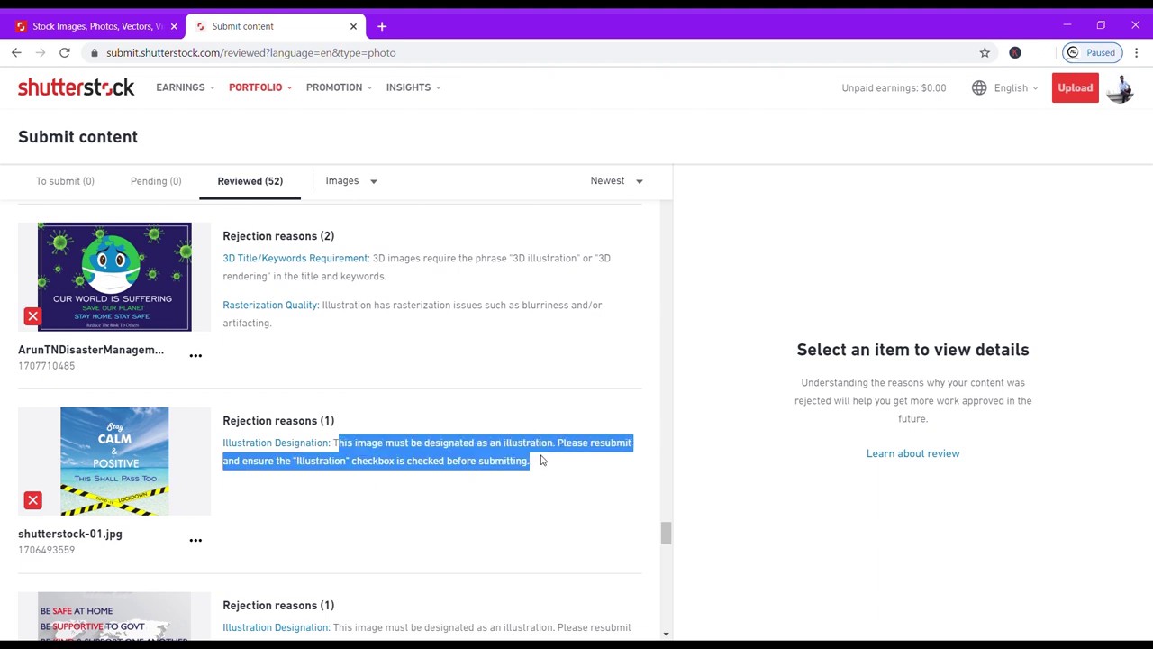
click(528, 448)
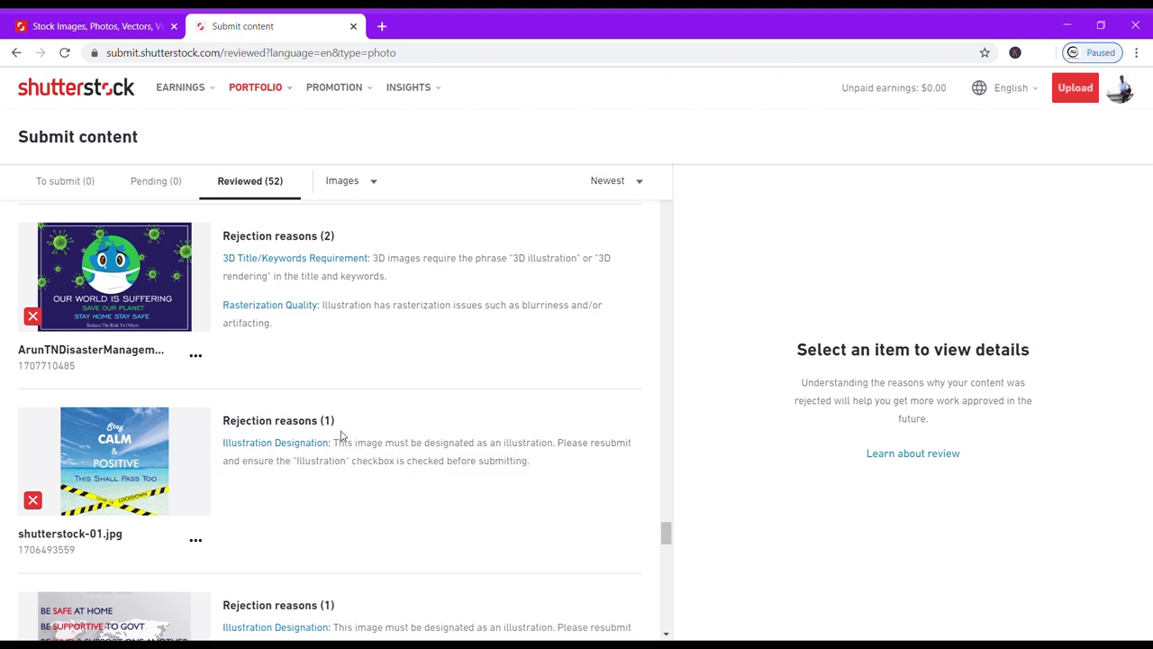
Scroll down to sseps1.eps, approved 04/17/2020, and keep the list filtered to Images.
scroll(401, 463, down, 2)
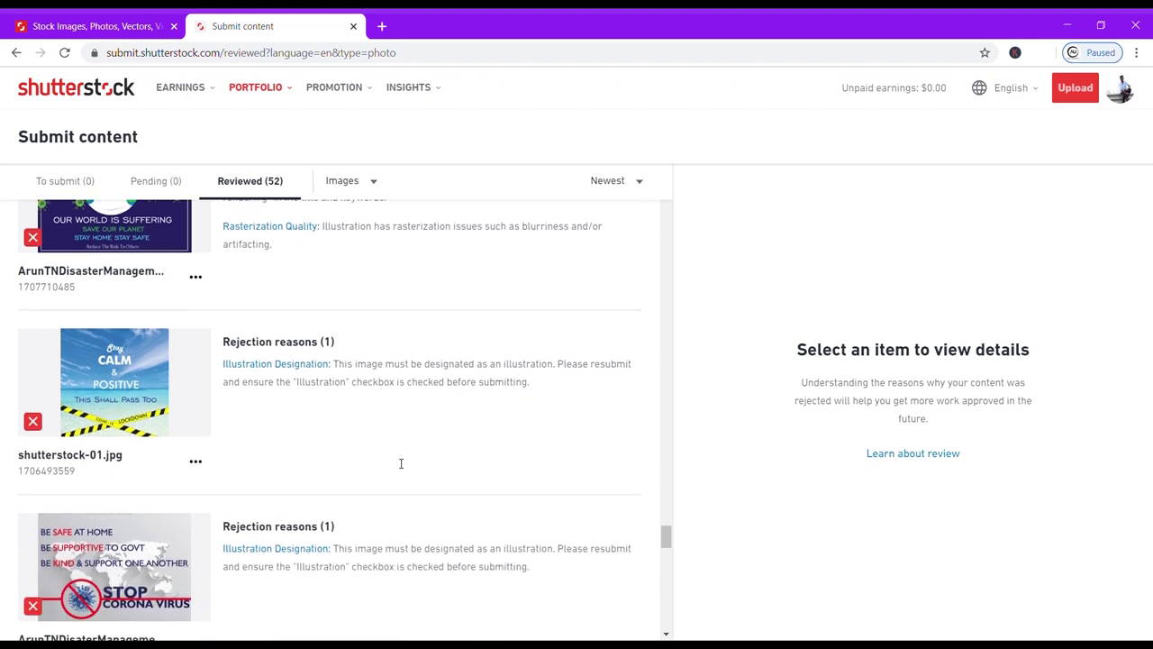
scroll(276, 491, down, 5)
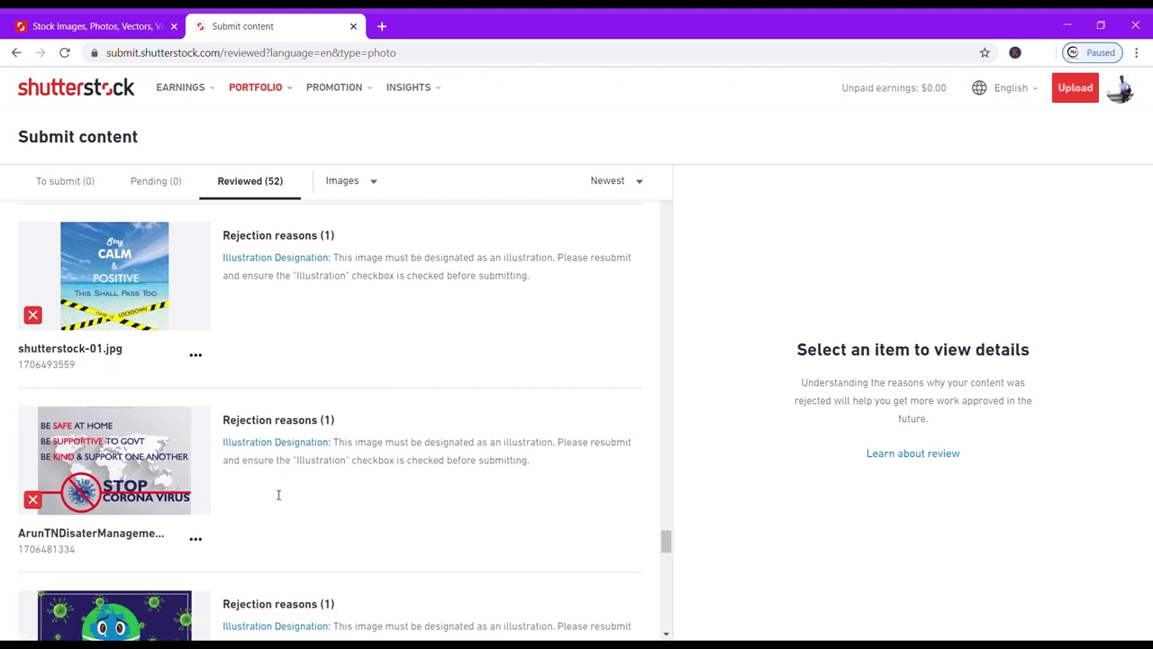
scroll(275, 494, down, 2)
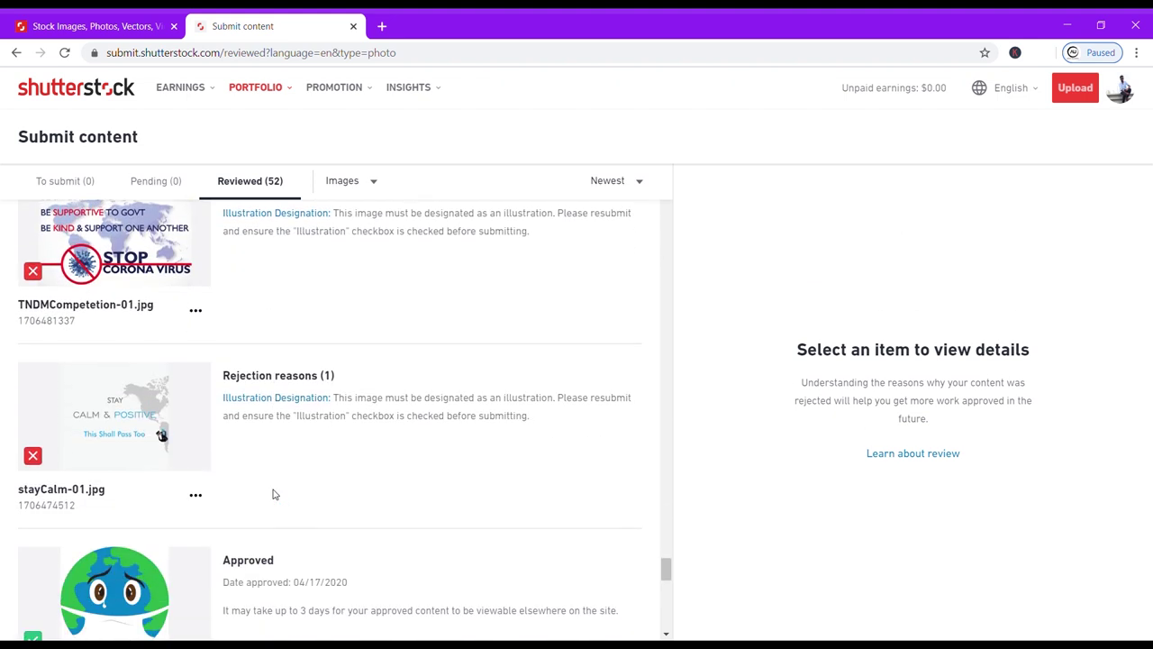
scroll(275, 493, down, 2)
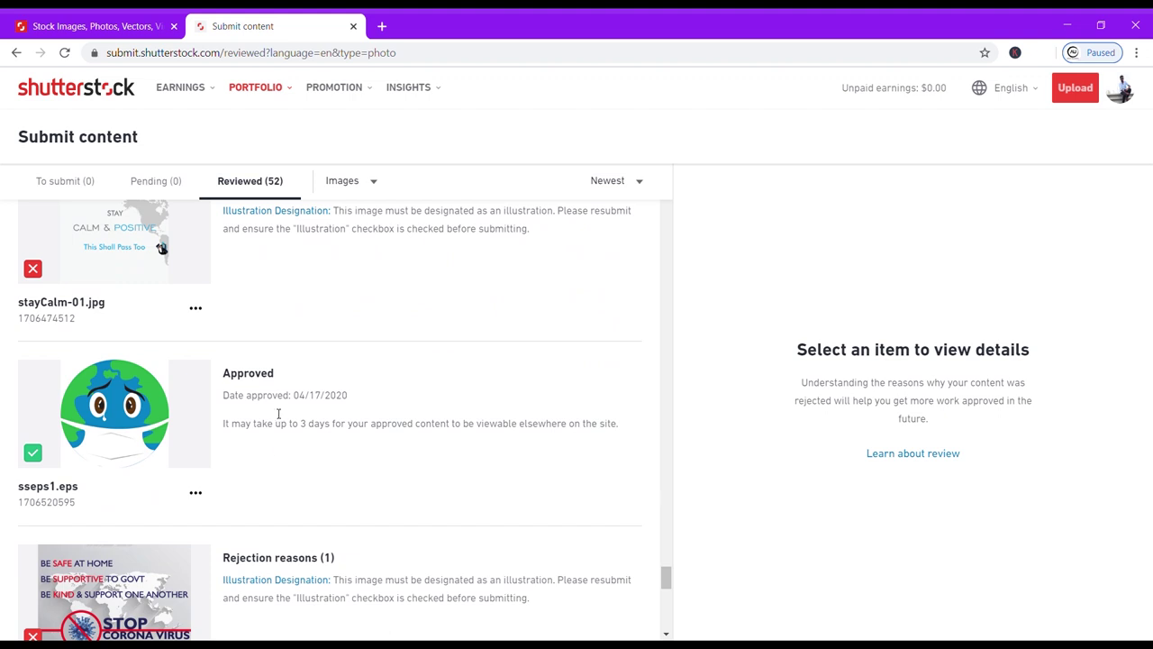
click(344, 182)
click(346, 192)
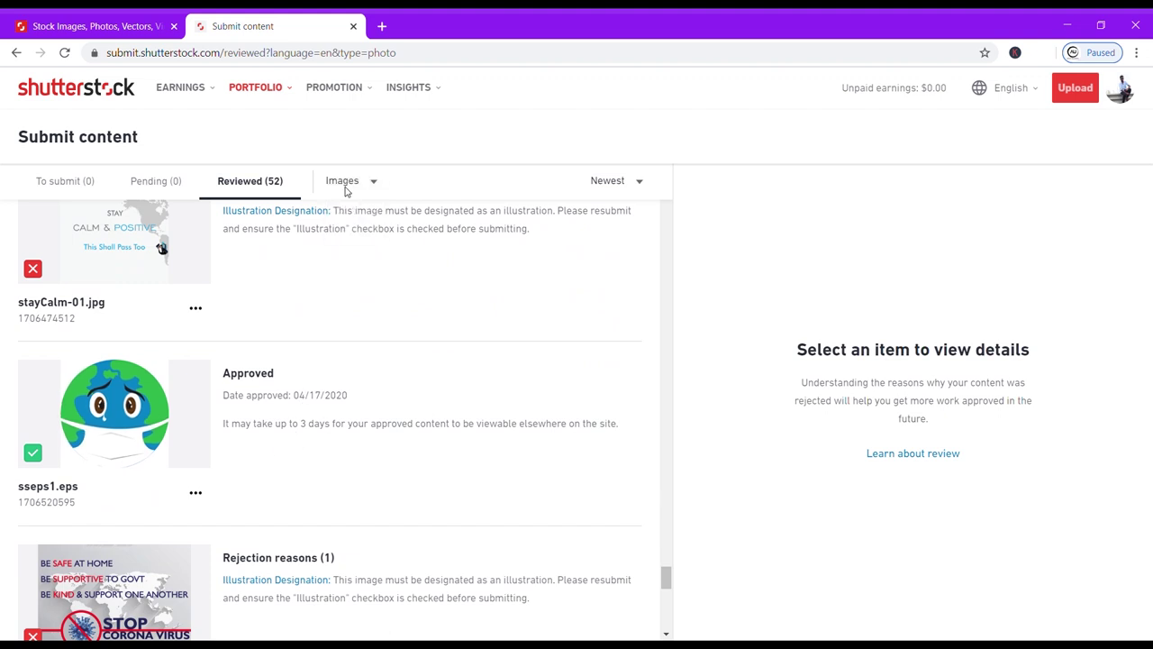